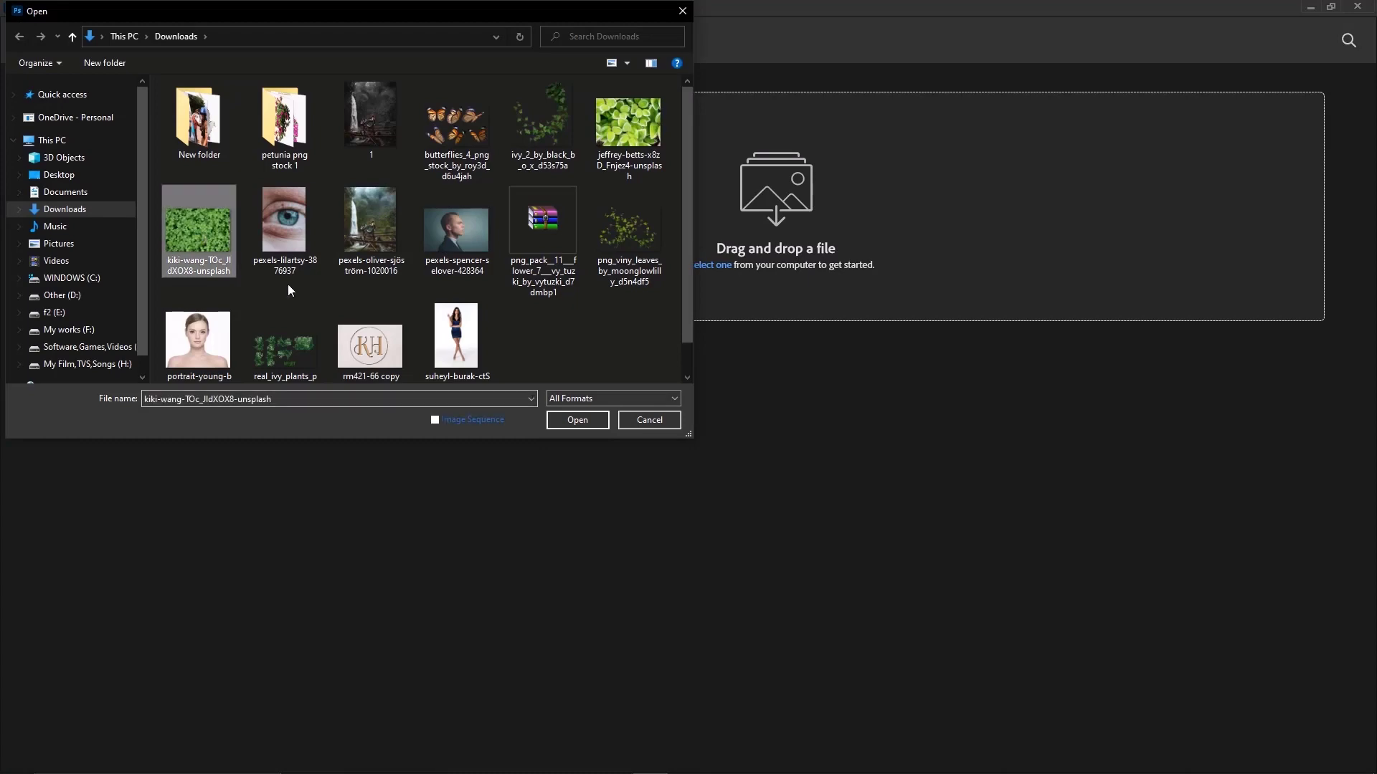
# - Open the kiki-wang clover photo and create a blank 12 x 8 in, 300 ppi RGB document with a white background
pyautogui.click(572, 422)
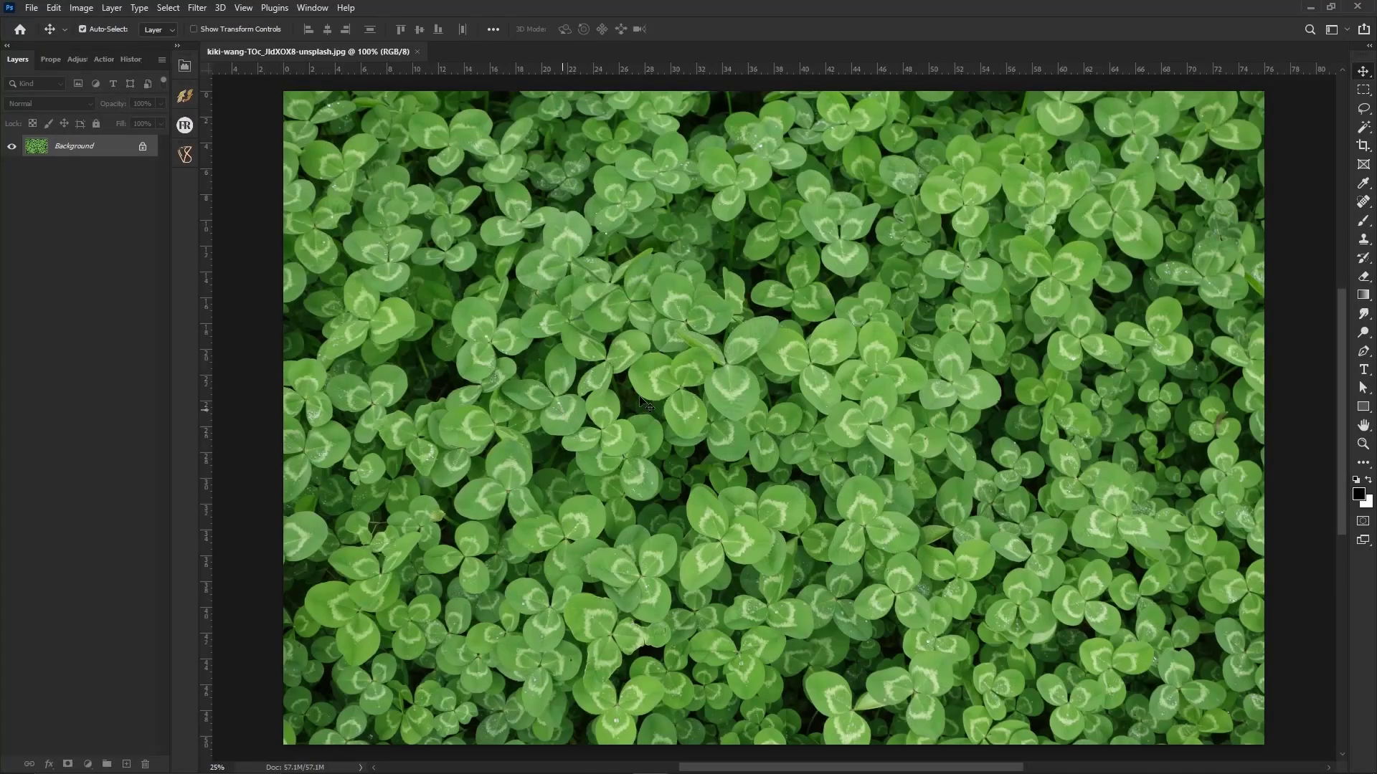
pyautogui.click(32, 7)
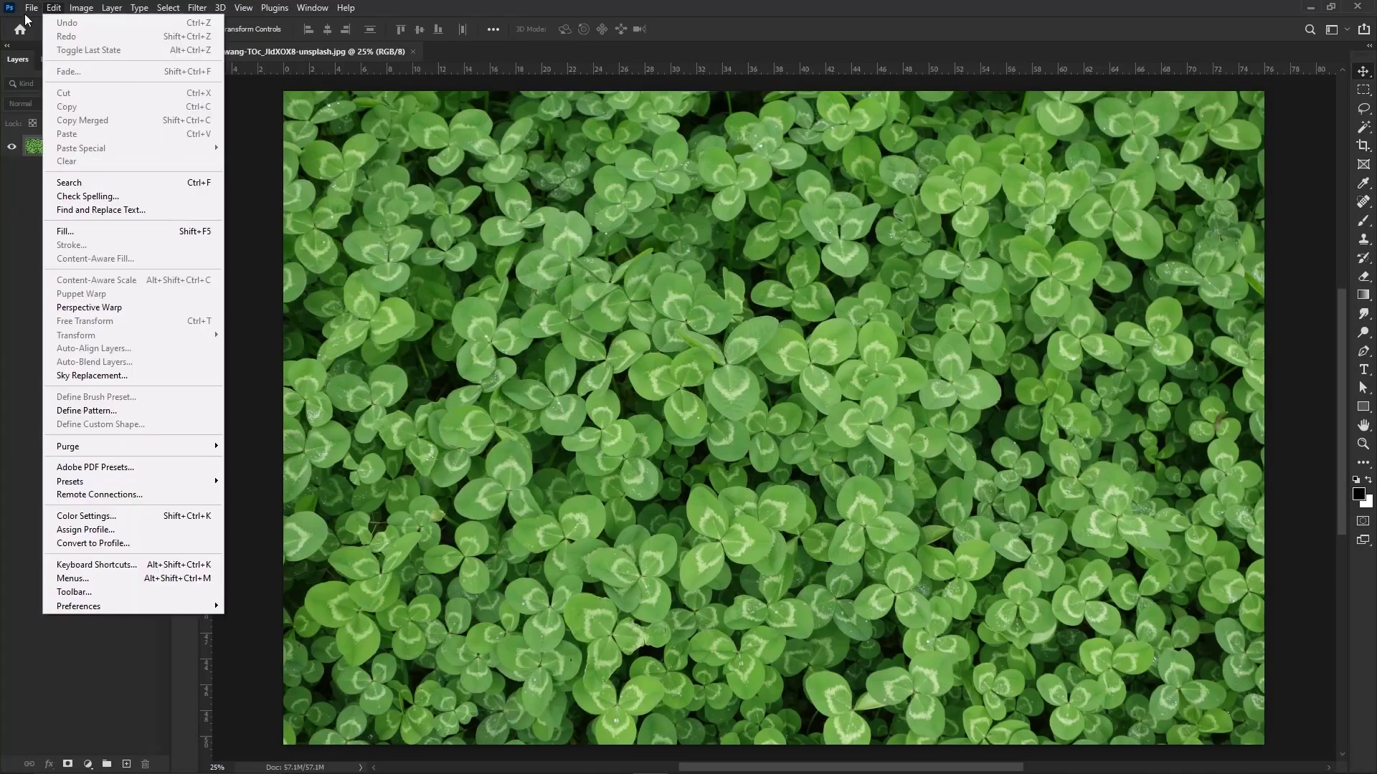
pyautogui.click(33, 23)
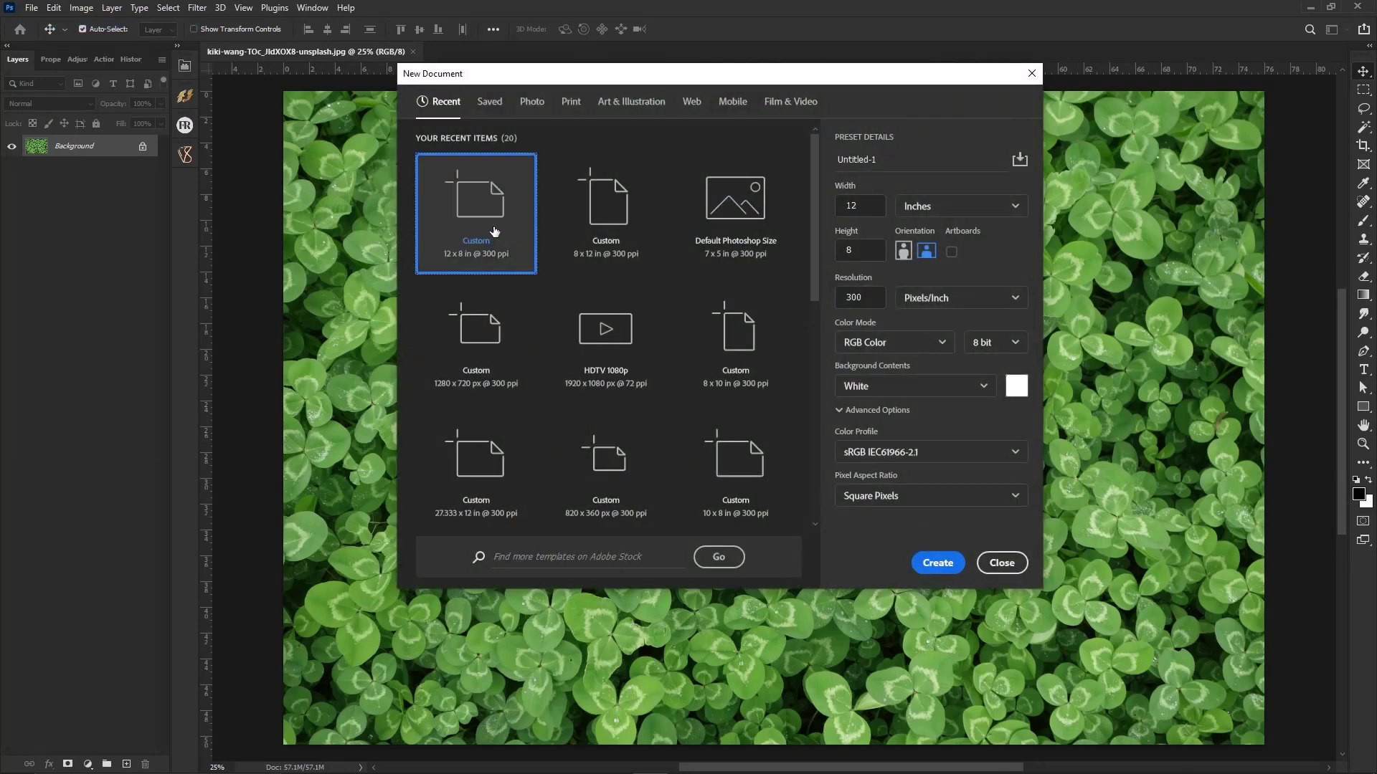
pyautogui.click(938, 563)
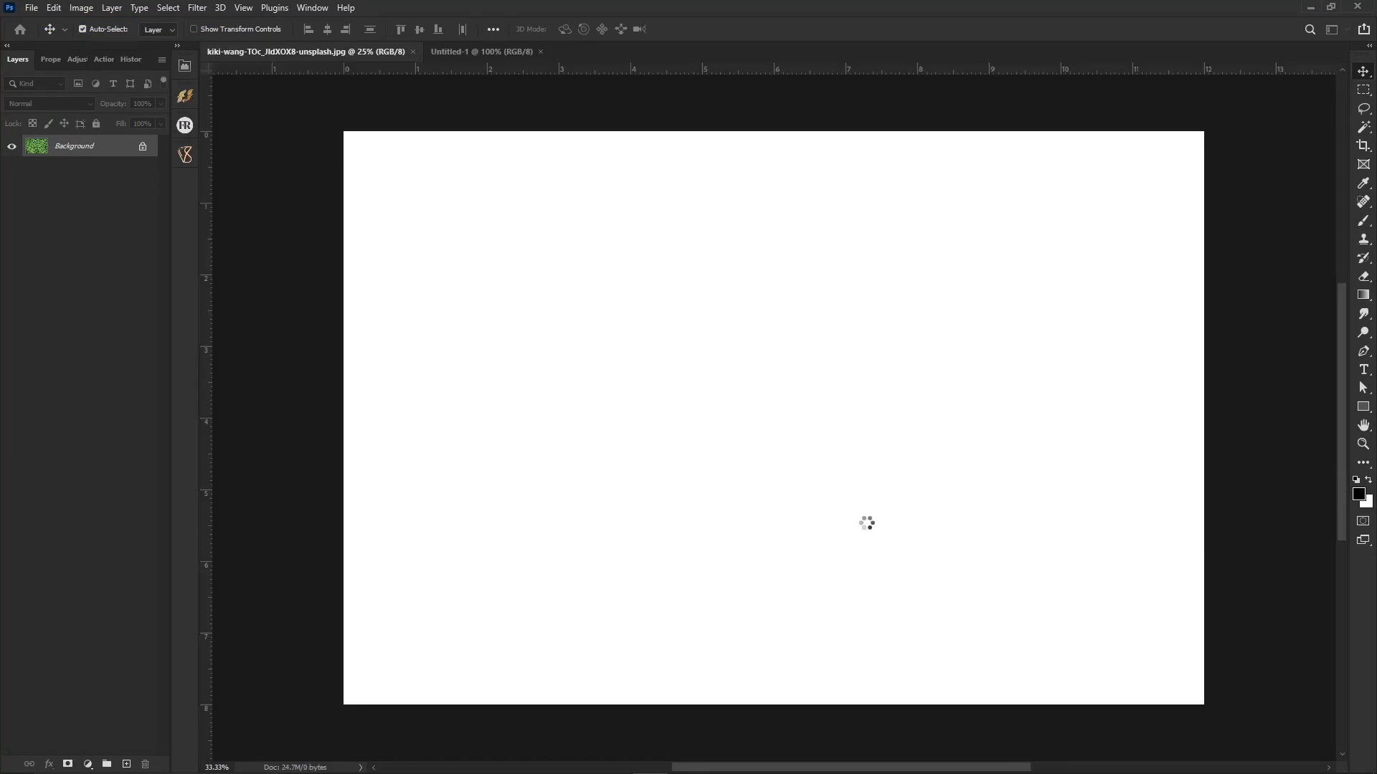
pyautogui.hotkey('ctrl', '0')
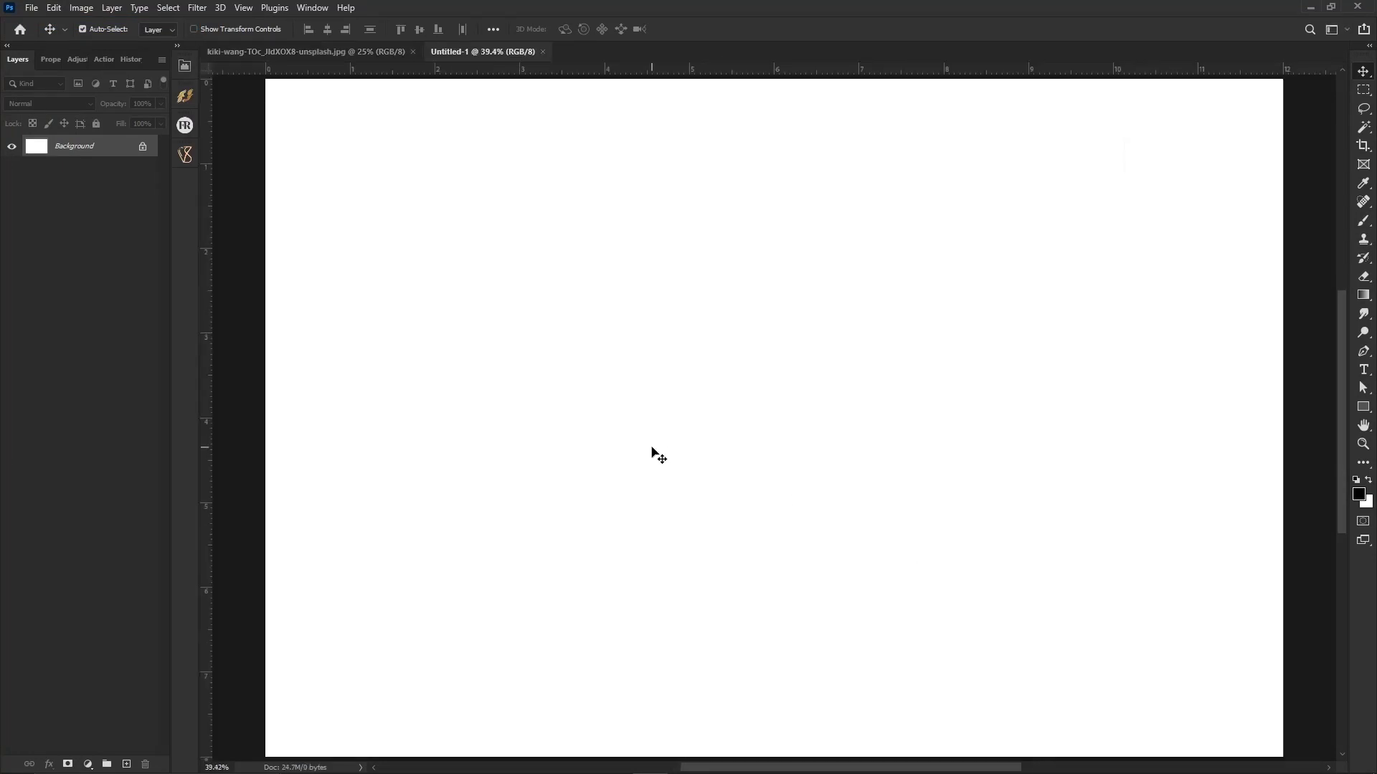
# - Add the text NATURE to the canvas in bold 200 pt Barlow Condensed
pyautogui.click(1364, 370)
pyautogui.click(753, 430)
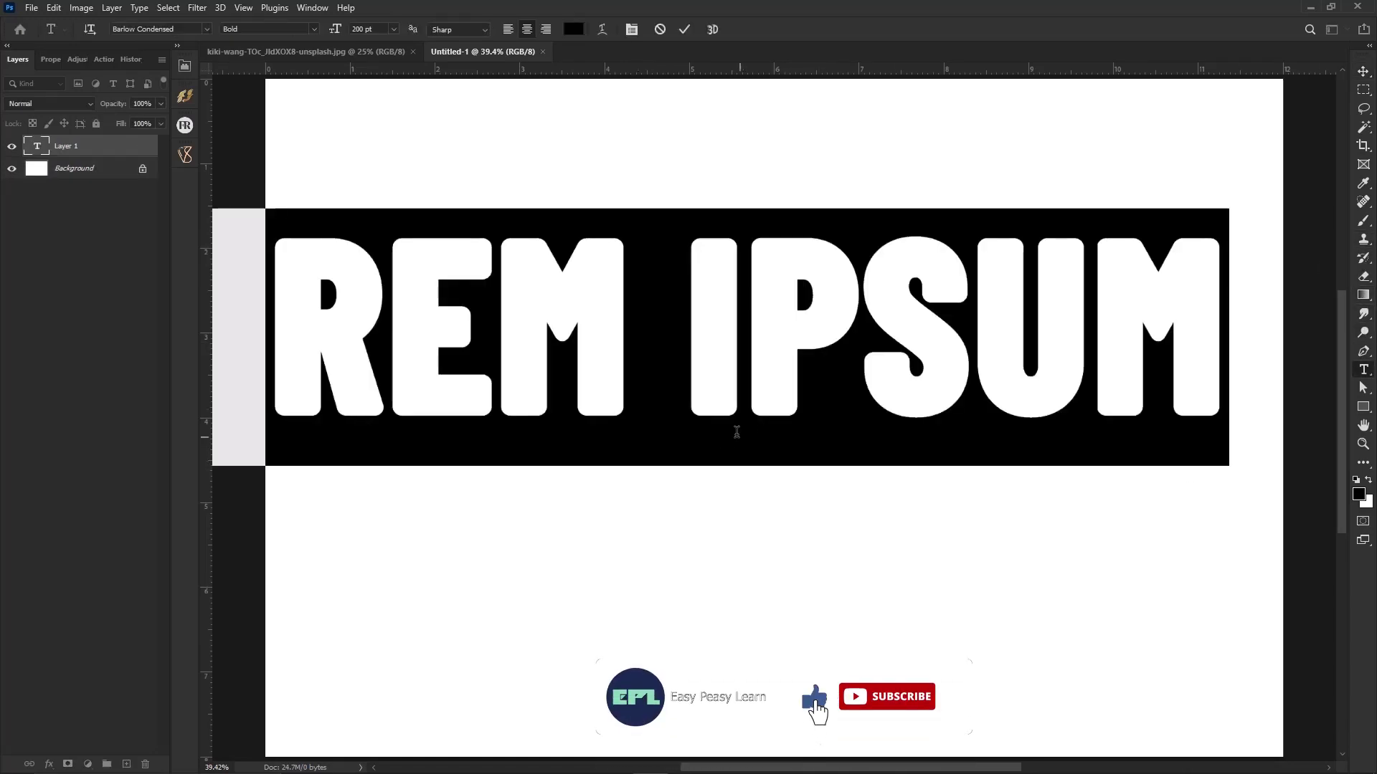
pyautogui.click(671, 412)
pyautogui.hotkey('ctrl', 'a')
pyautogui.write('NATURE')
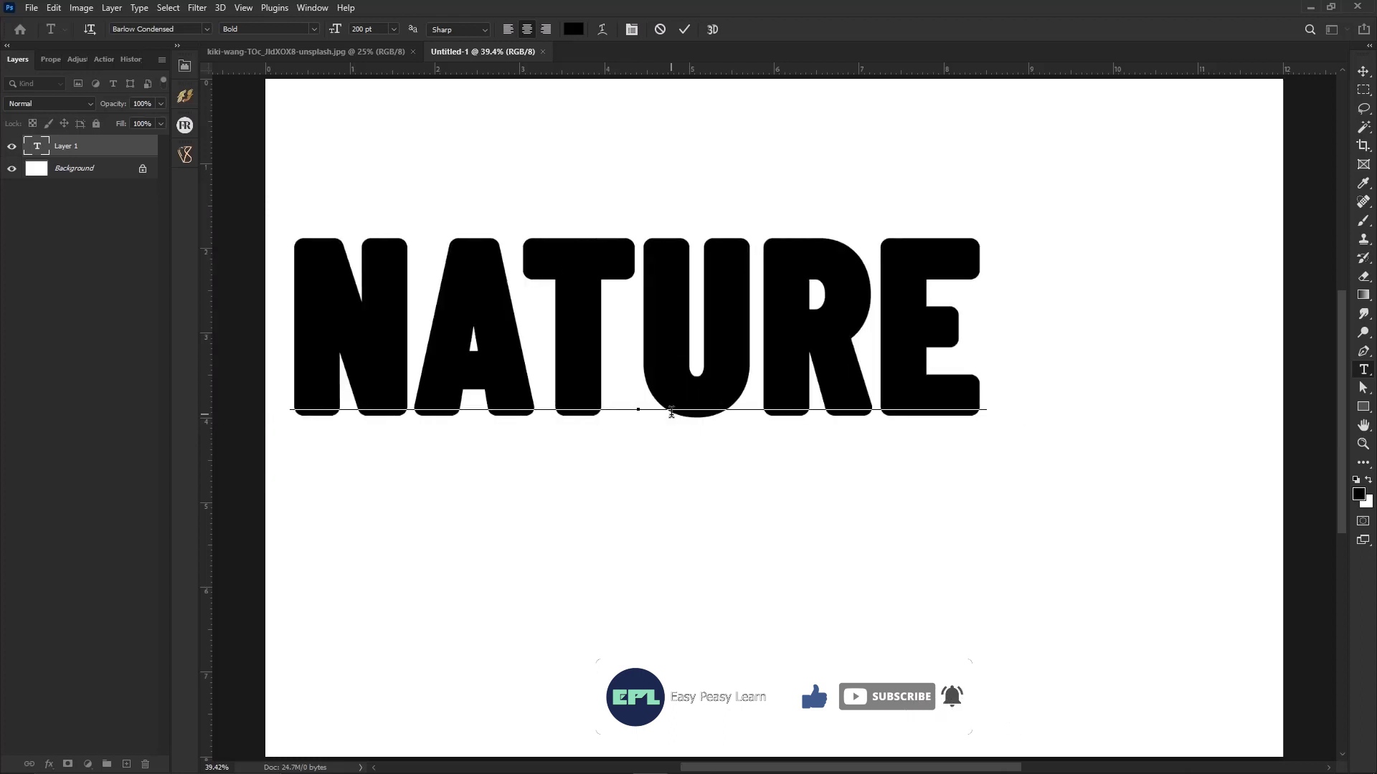
pyautogui.hotkey('ctrl', 'Return')
# - Move the NATURE text to the middle of the canvas
pyautogui.press('v')
pyautogui.moveTo(686, 399); pyautogui.dragTo(814, 476)
pyautogui.hotkey('ctrl', 't')
pyautogui.press('Return')
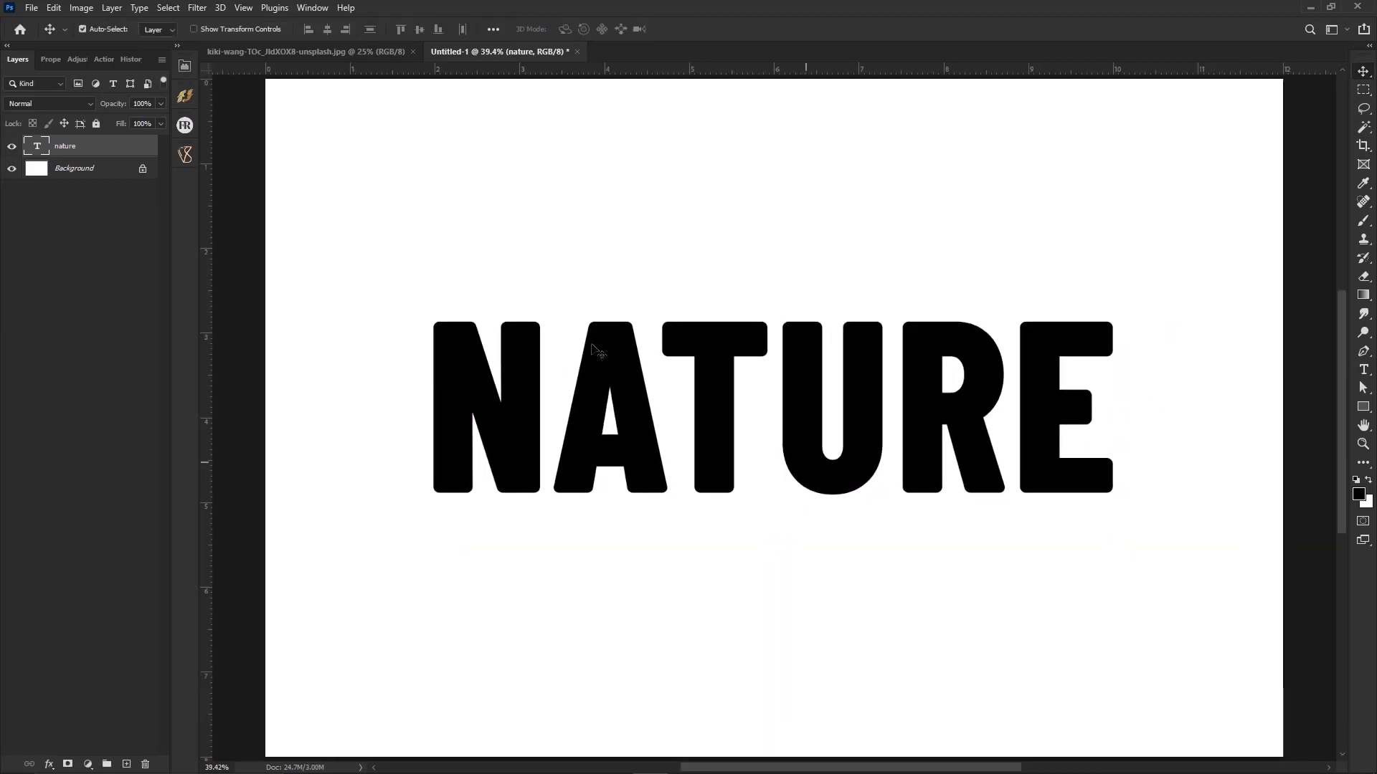
# - Bring the clover photo into the new document above the text and scale it down to about 70%
pyautogui.click(254, 53)
pyautogui.moveTo(610, 338); pyautogui.dragTo(599, 384)
pyautogui.scroll(-3, 731, 445)
pyautogui.hotkey('ctrl', 't')
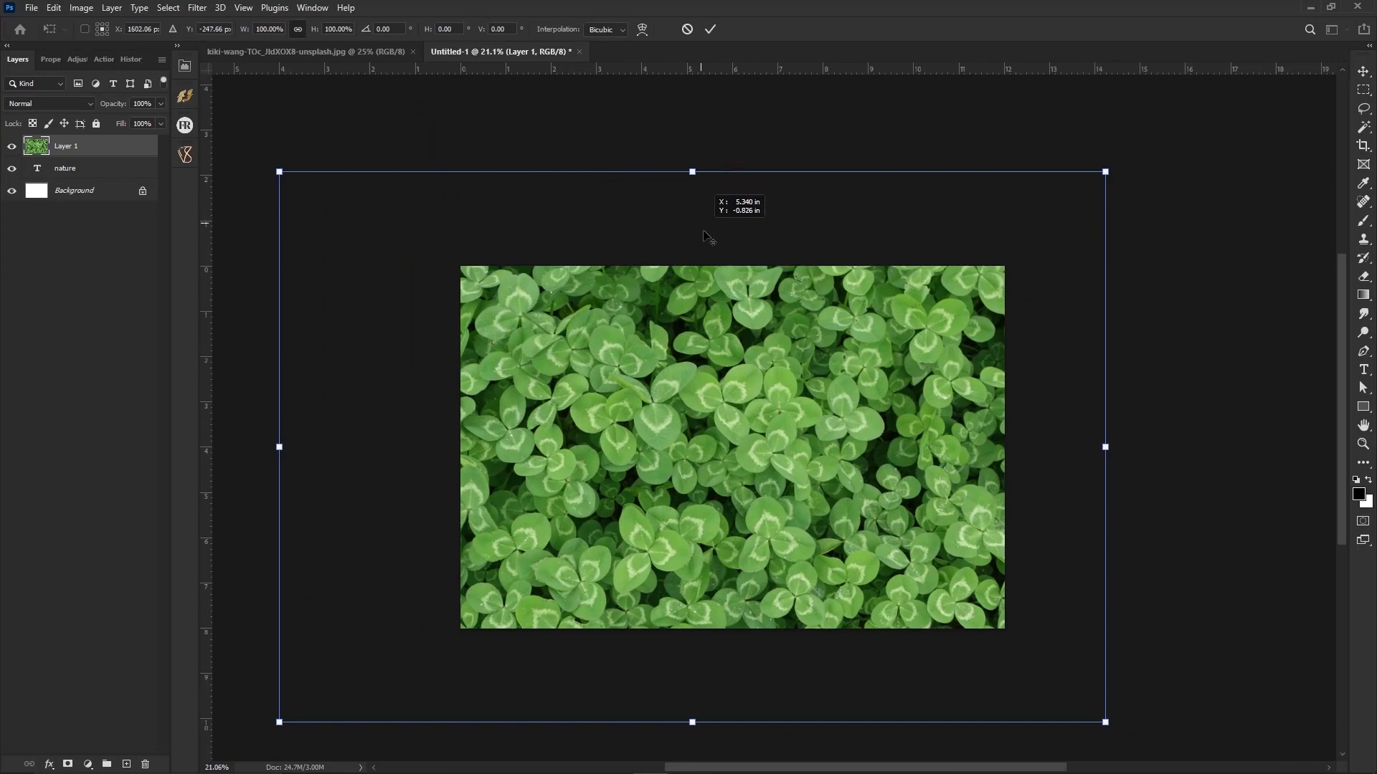
pyautogui.moveTo(690, 171); pyautogui.dragTo(711, 262)
pyautogui.moveTo(732, 446); pyautogui.dragTo(778, 411)
pyautogui.press('Return')
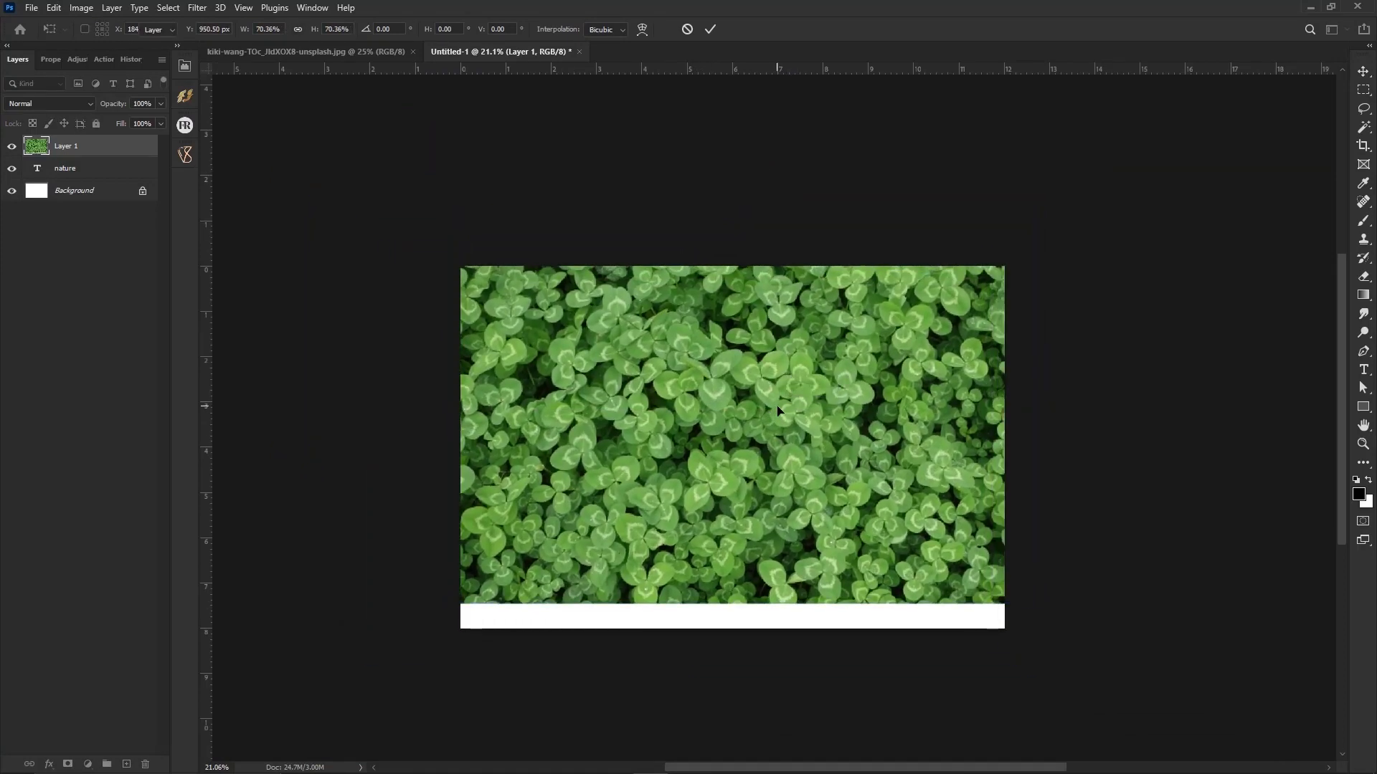
pyautogui.hotkey('ctrl', '0')
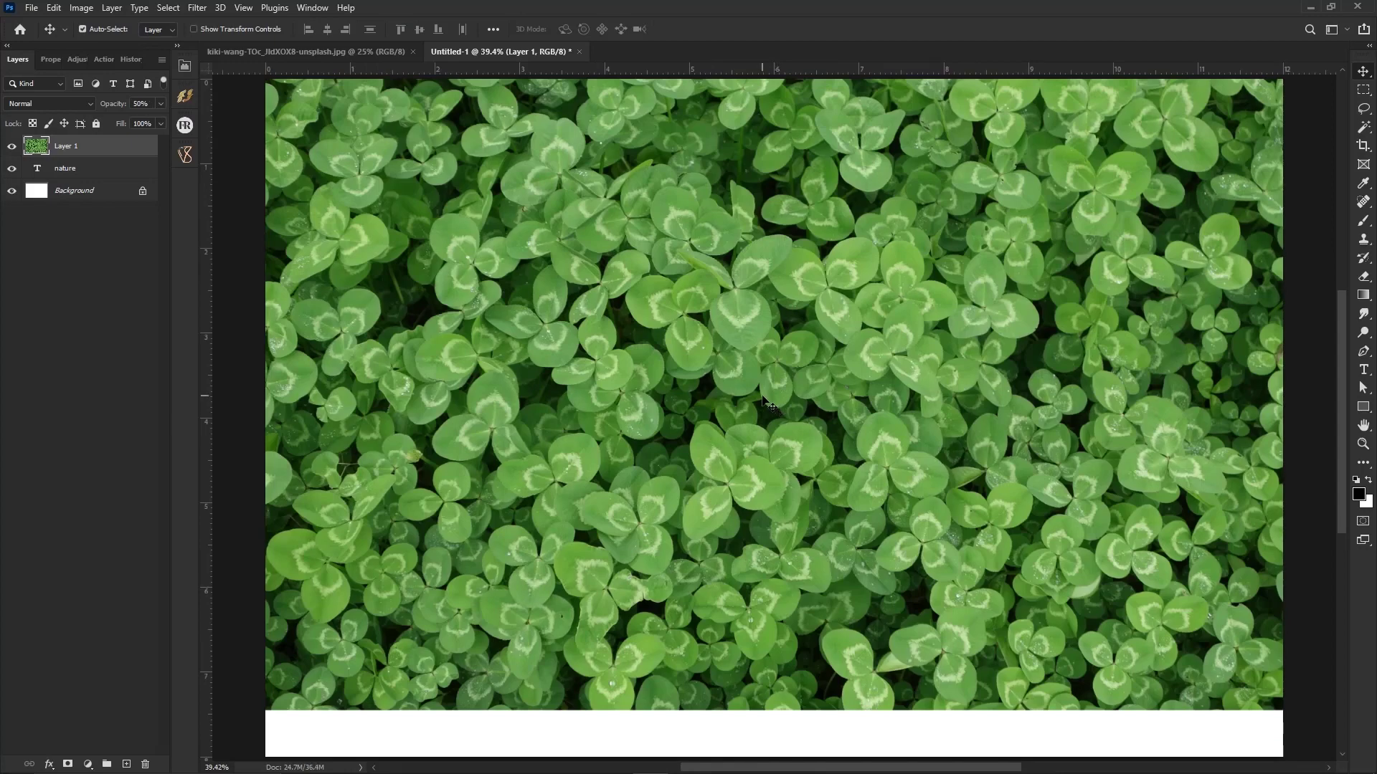
# - Set the clover layer's opacity to 50% and reposition it so its leaves overlap the NATURE letters
pyautogui.press('5')
pyautogui.hotkey('ctrl', 't')
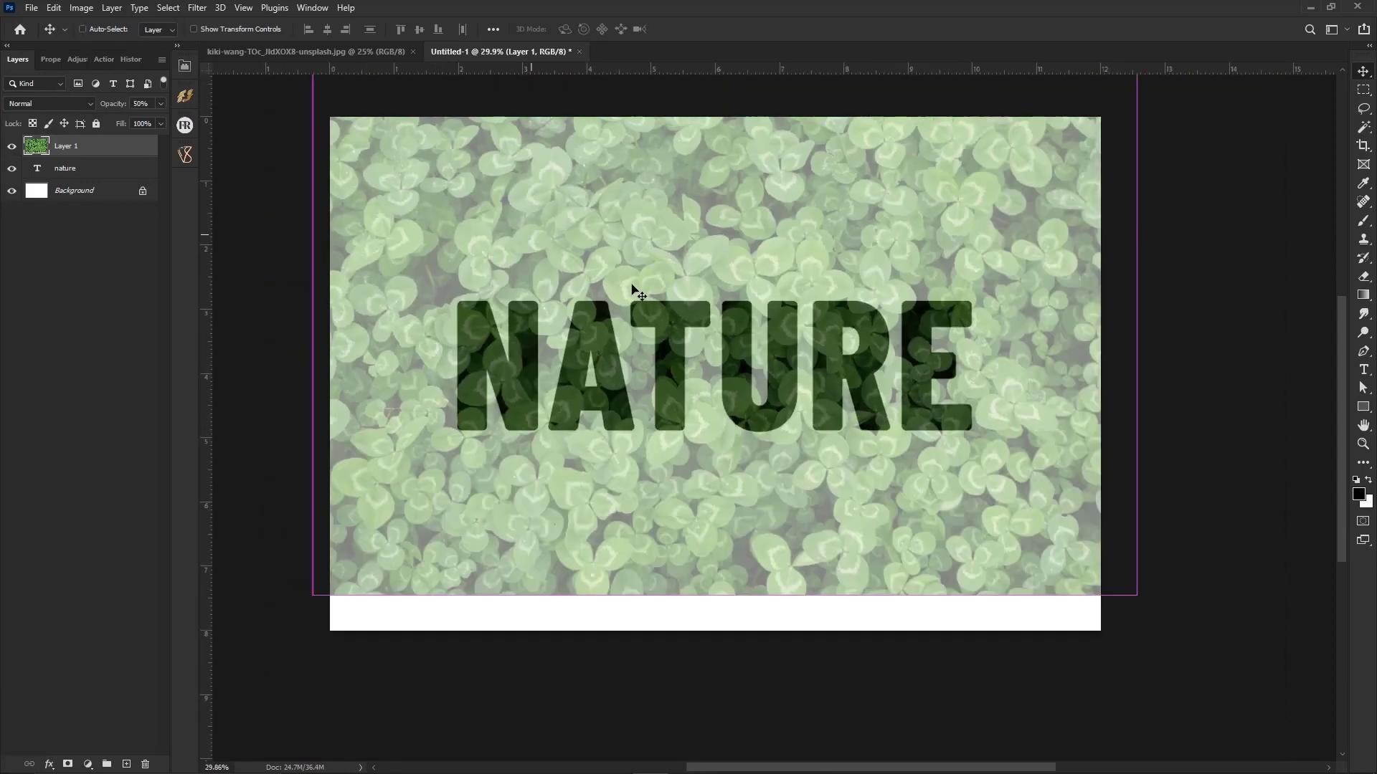
pyautogui.moveTo(723, 471); pyautogui.dragTo(710, 381)
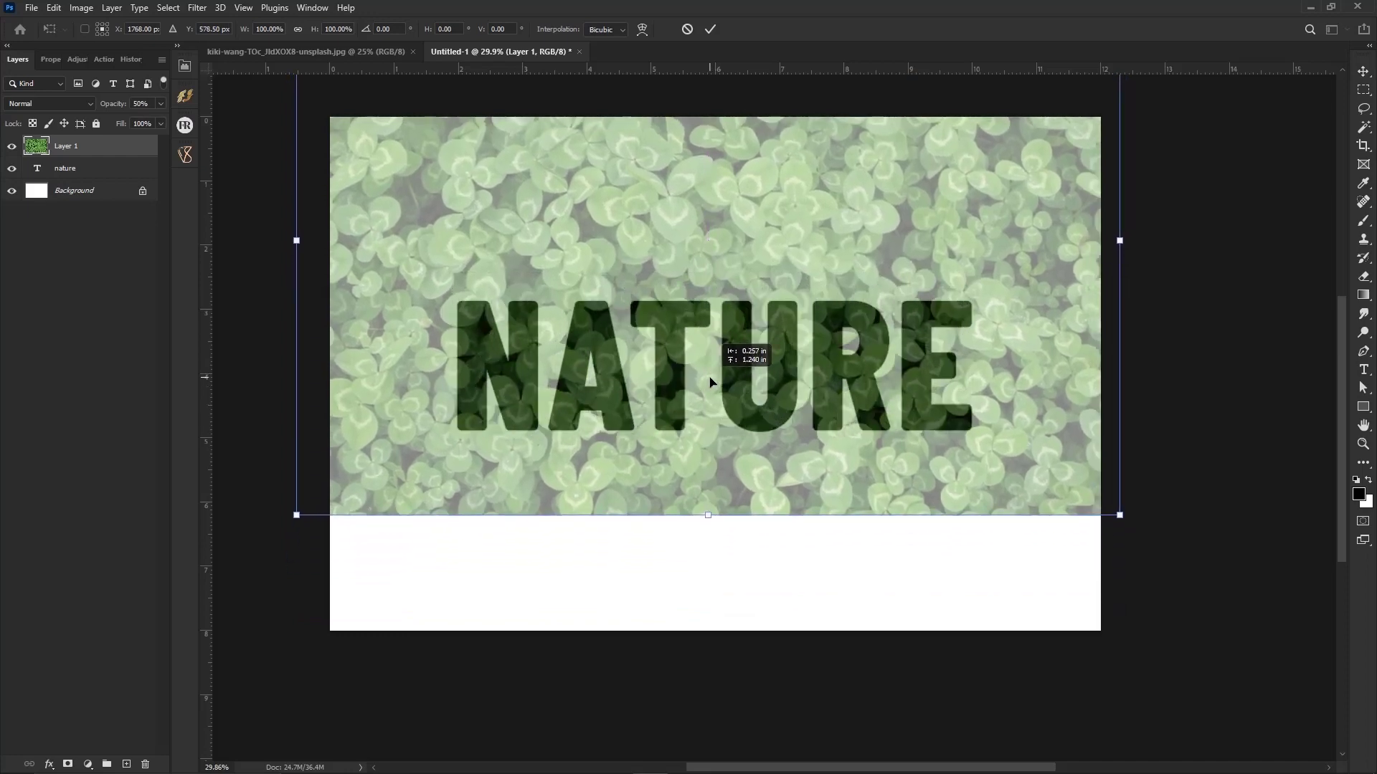
pyautogui.press('Return')
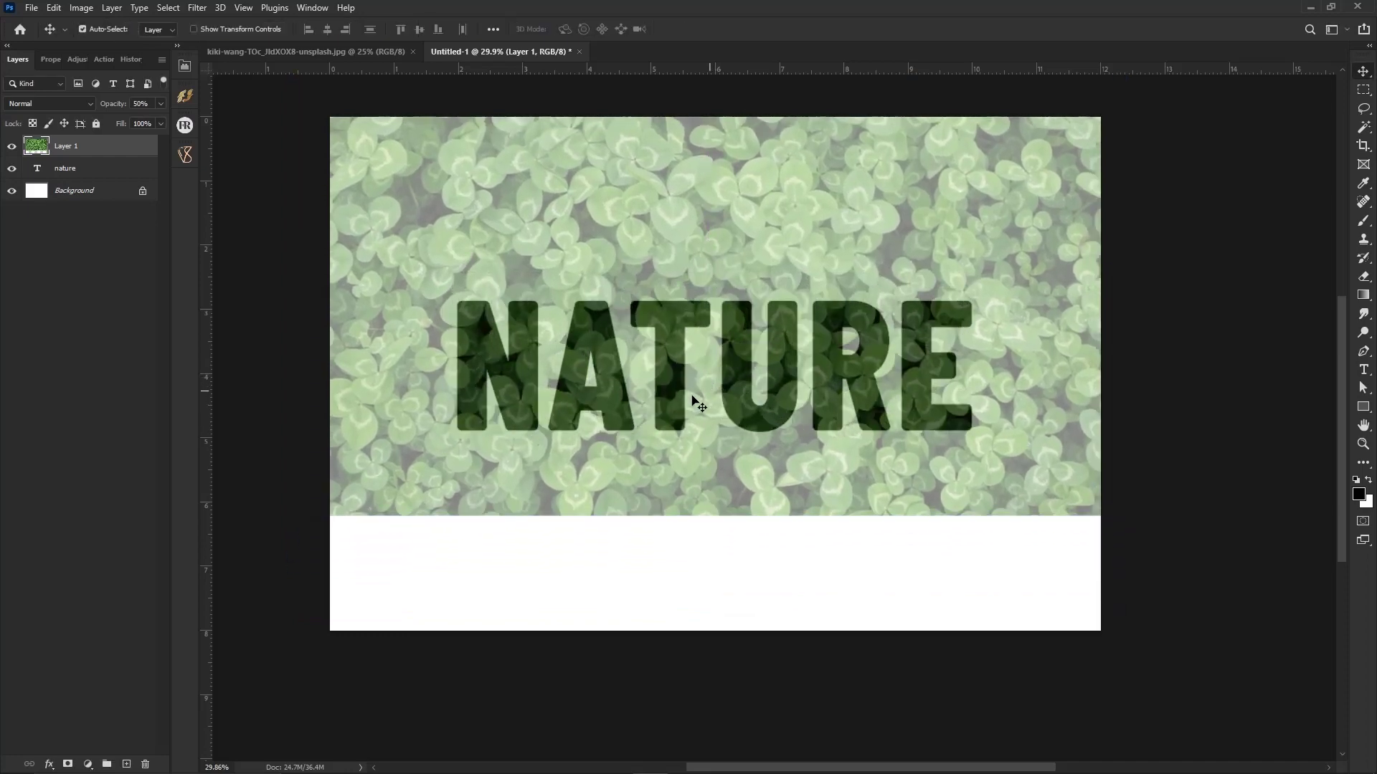
# - Duplicate the clover layer as Layer 1 copy and hide the original Layer 1
pyautogui.rightClick(69, 148)
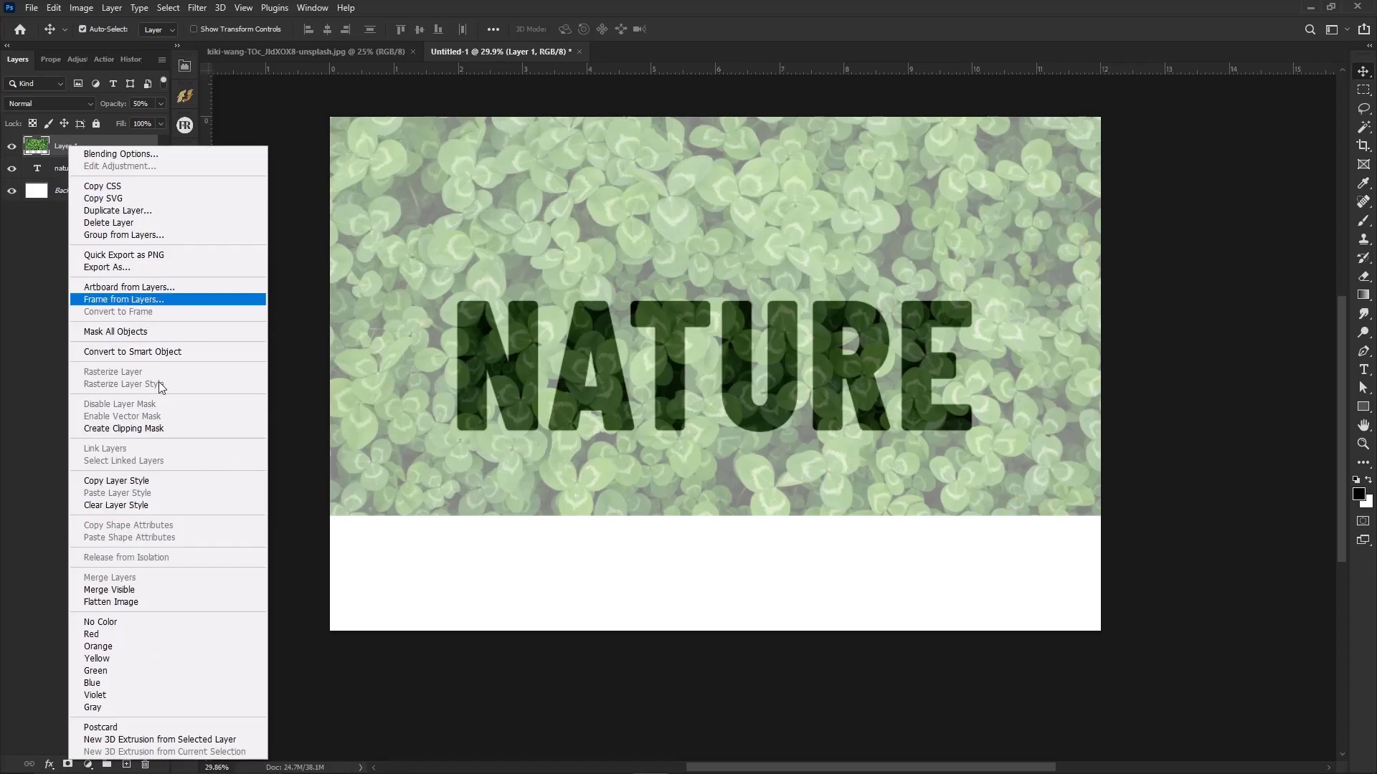
pyautogui.click(85, 212)
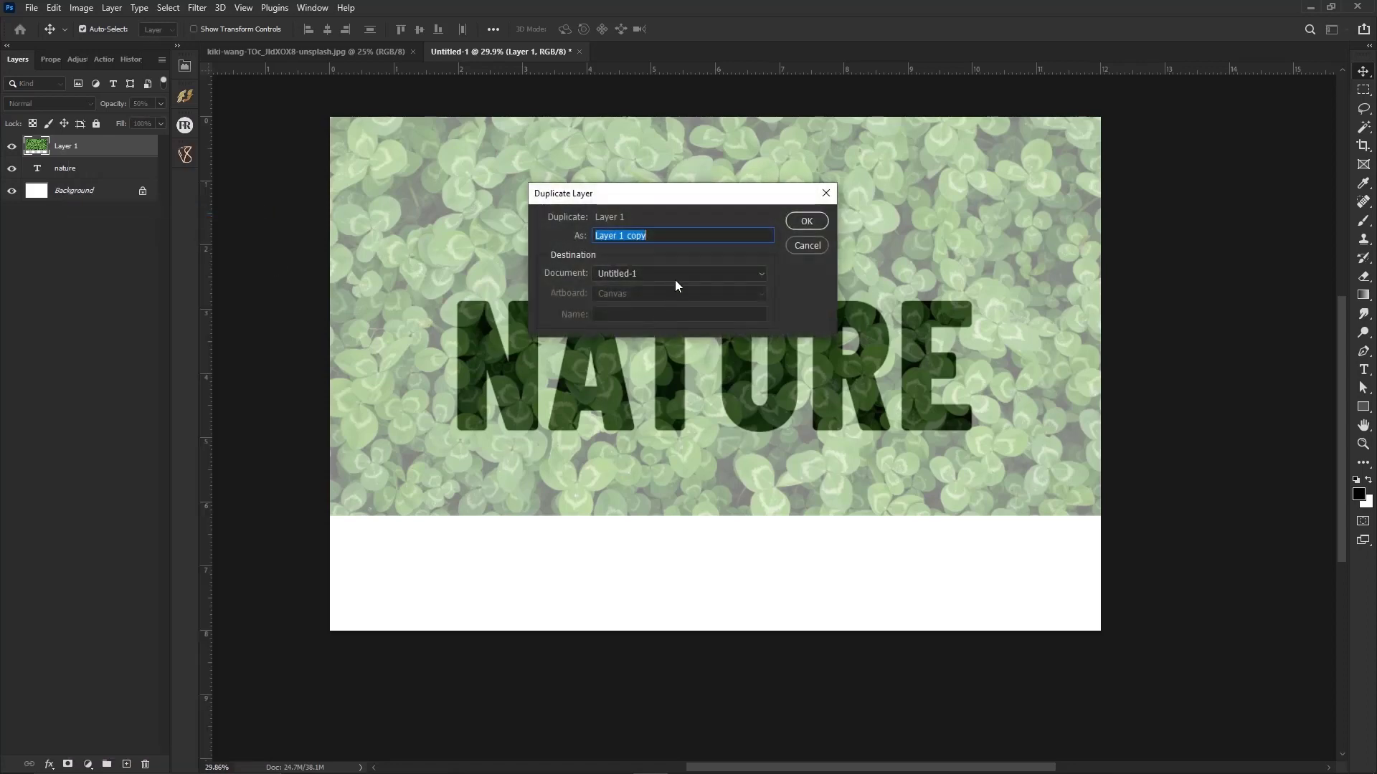
pyautogui.click(794, 223)
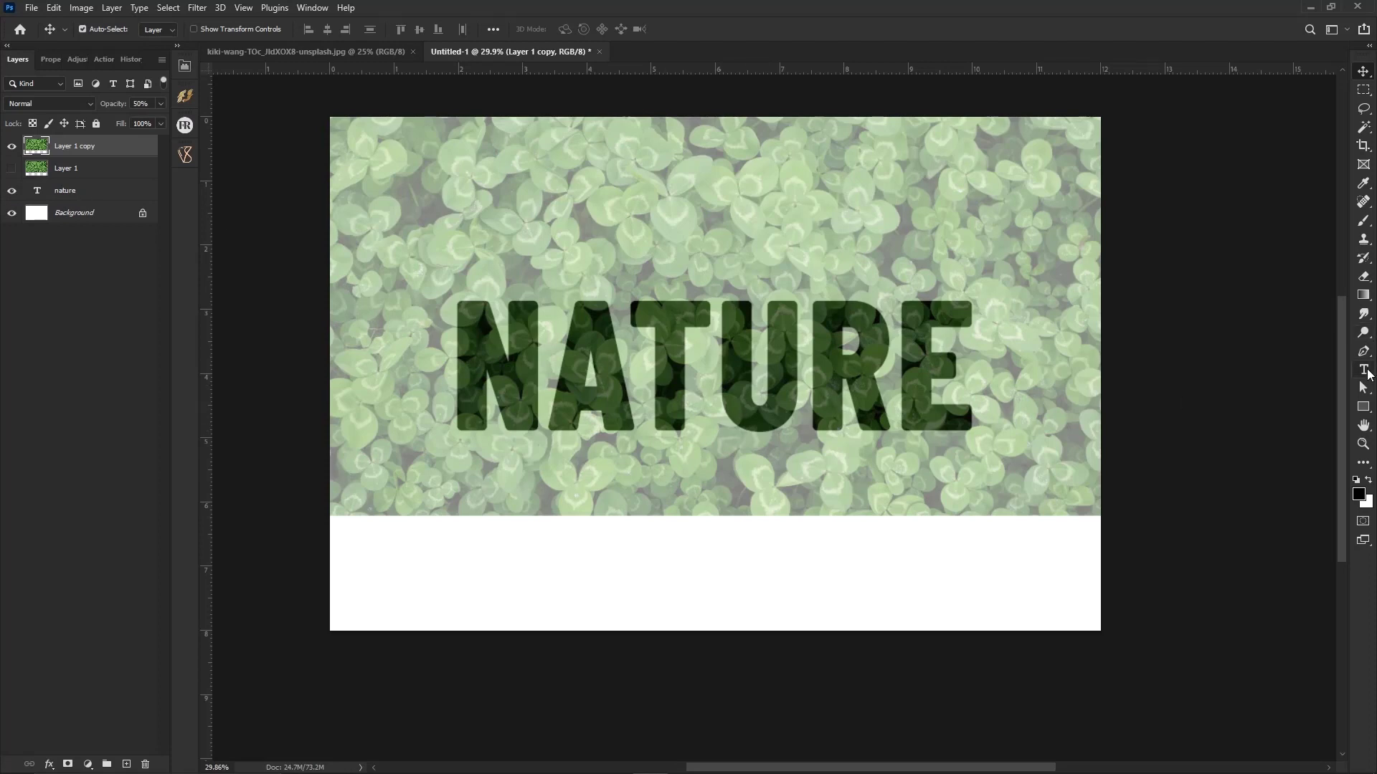
# - Set the Pen tool to Path mode with the Subtract Front Shape path operation
pyautogui.click(1364, 352)
pyautogui.click(115, 30)
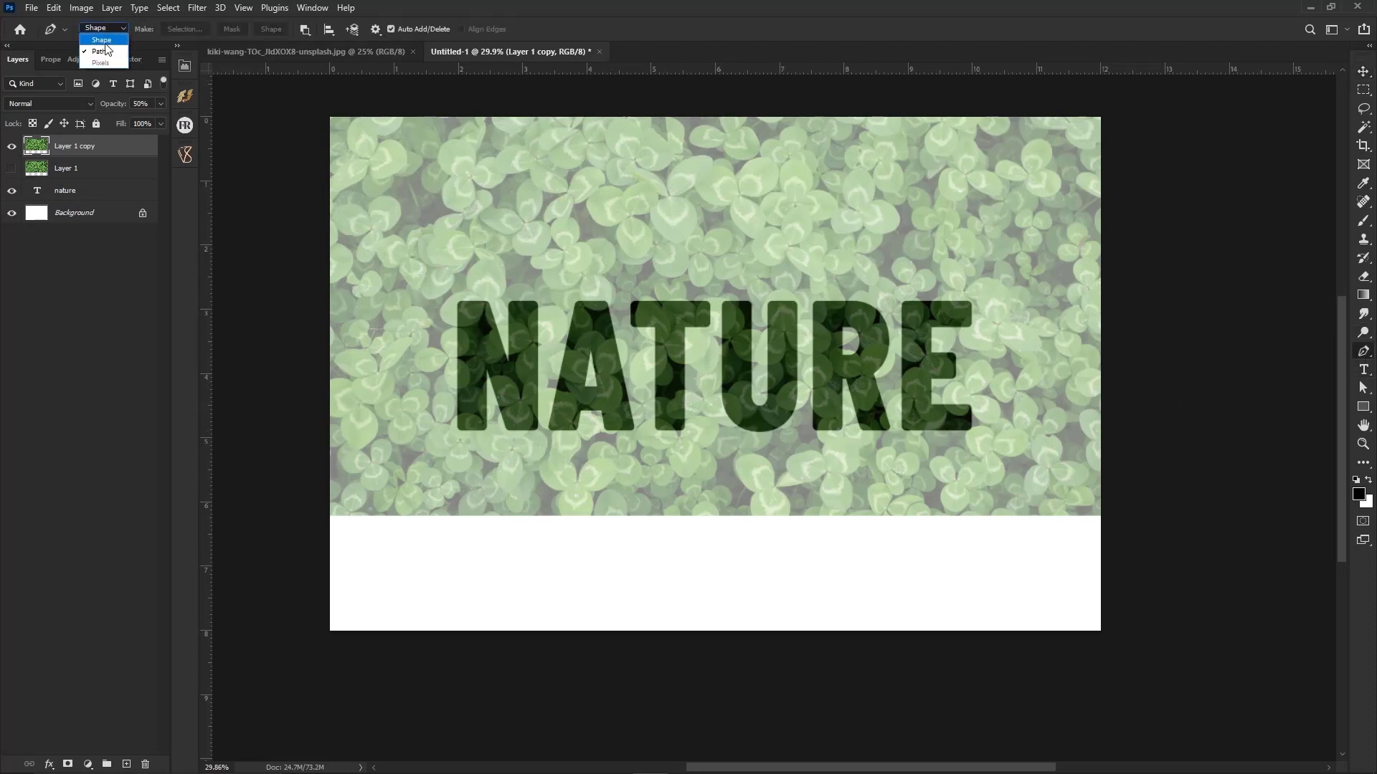
pyautogui.click(98, 54)
pyautogui.click(306, 29)
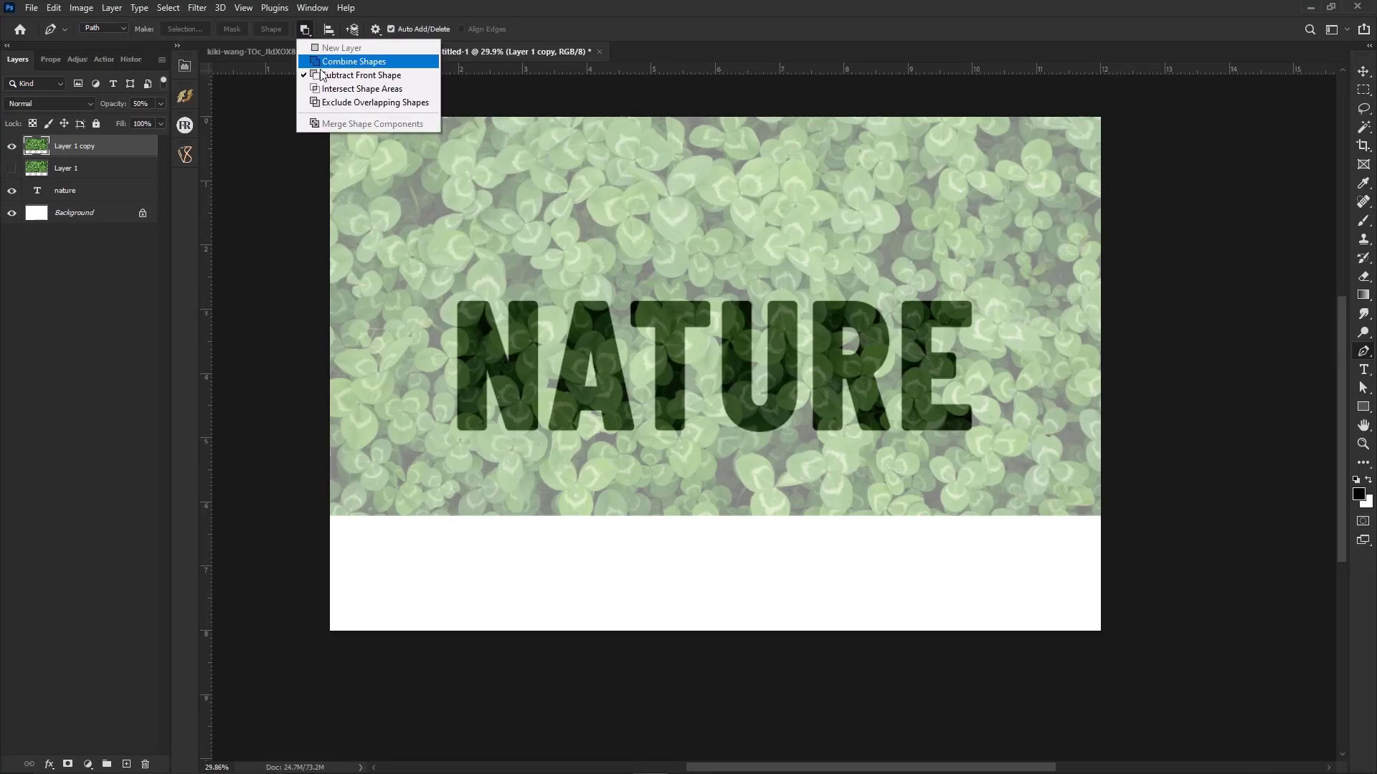
pyautogui.click(328, 81)
# - Trace a closed path around the clover leaf overlapping the upper-left corner of the letter N
pyautogui.scroll(1, 440, 365)
pyautogui.scroll(6, 441, 365)
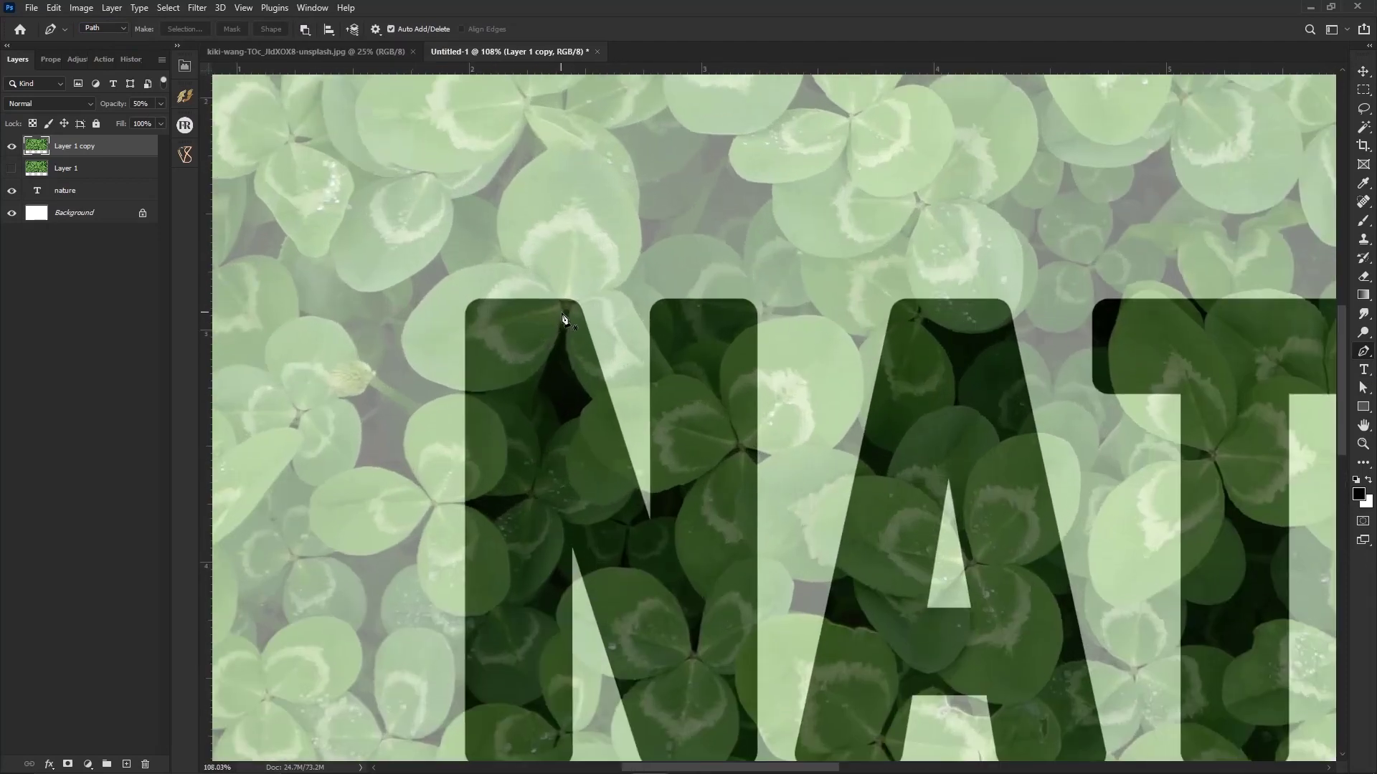
pyautogui.click(561, 313)
pyautogui.moveTo(467, 392); pyautogui.dragTo(381, 377)
pyautogui.keyDown('alt'); pyautogui.click(466, 392); pyautogui.keyUp('alt')
pyautogui.moveTo(405, 326); pyautogui.dragTo(557, 307)
pyautogui.keyDown('alt'); pyautogui.click(406, 326); pyautogui.keyUp('alt')
pyautogui.moveTo(556, 471); pyautogui.dragTo(601, 310)
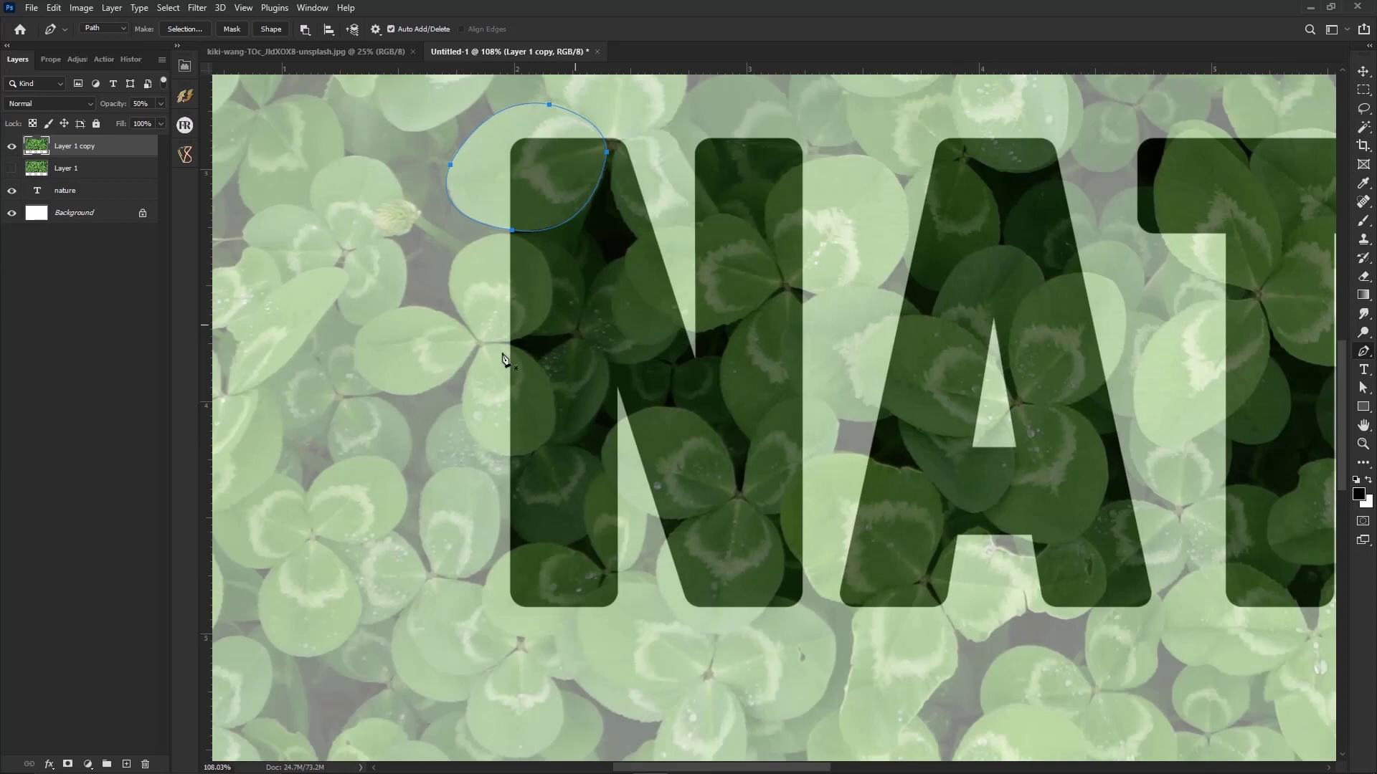
# - Trace a closed path around the leaf overlapping the middle of the N's left stem
pyautogui.click(481, 345)
pyautogui.moveTo(553, 393); pyautogui.dragTo(446, 450)
pyautogui.keyDown('alt'); pyautogui.click(556, 399); pyautogui.keyUp('alt')
pyautogui.moveTo(465, 380); pyautogui.dragTo(475, 306)
pyautogui.keyDown('alt'); pyautogui.click(465, 380); pyautogui.keyUp('alt')
pyautogui.click(481, 346)
# - Trace a closed path around the leaf overlapping the lower-left corner of the N
pyautogui.scroll(-2, 480, 372)
pyautogui.moveTo(607, 560); pyautogui.dragTo(596, 484)
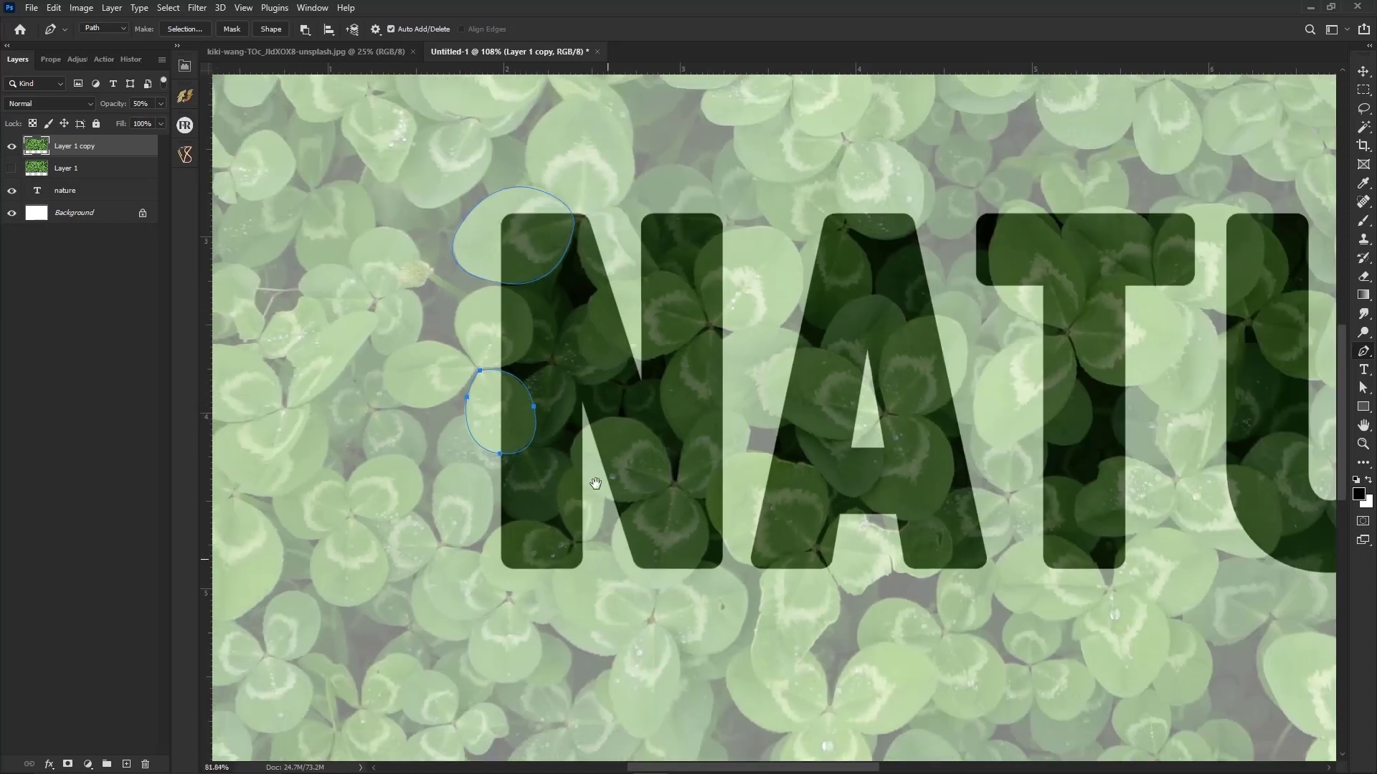
pyautogui.scroll(3, 501, 436)
pyautogui.click(578, 454)
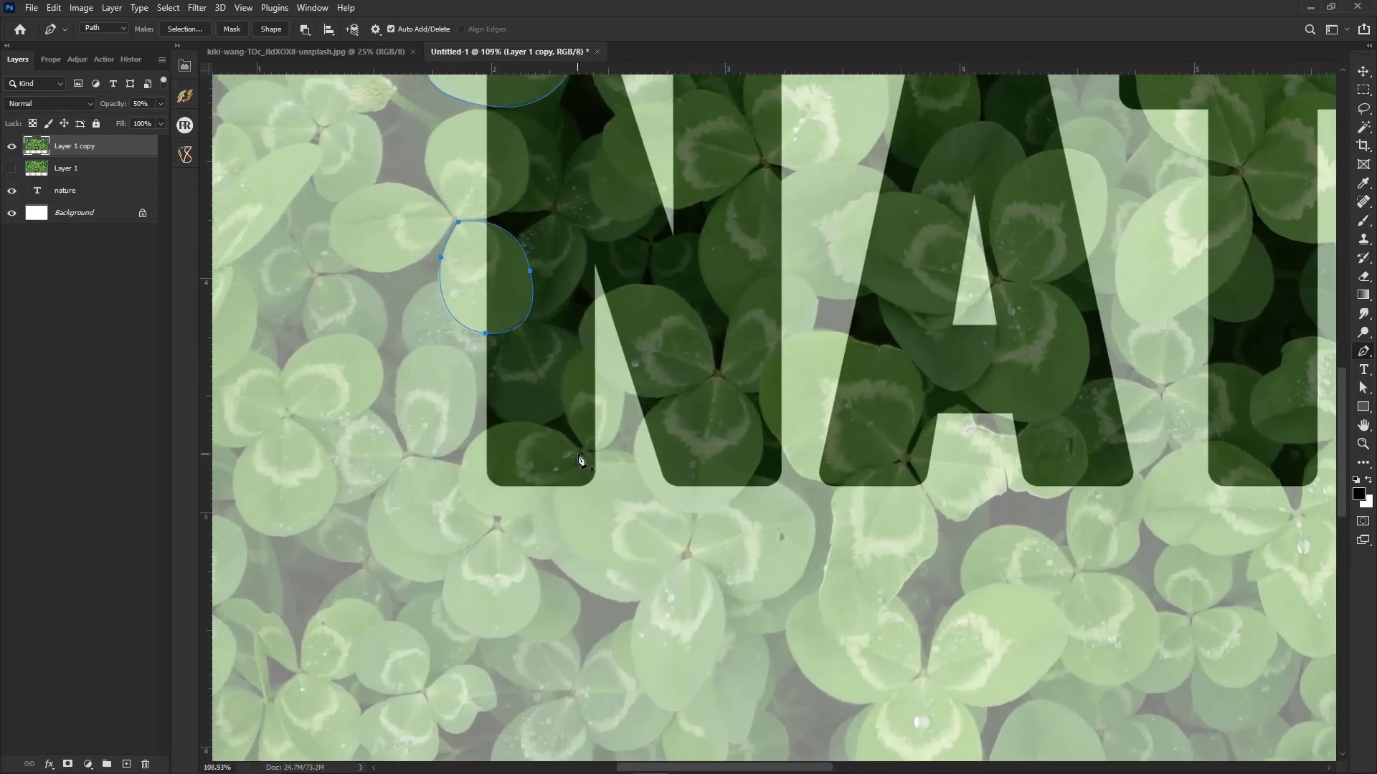
pyautogui.moveTo(470, 507); pyautogui.dragTo(398, 460)
pyautogui.keyDown('alt'); pyautogui.click(471, 507); pyautogui.keyUp('alt')
pyautogui.moveTo(490, 427); pyautogui.dragTo(544, 398)
pyautogui.keyDown('alt'); pyautogui.click(491, 427); pyautogui.keyUp('alt')
pyautogui.moveTo(578, 455); pyautogui.dragTo(585, 503)
# - Trace a closed path around the leaf overlapping the lower part of the N's right stem
pyautogui.scroll(-1, 502, 595)
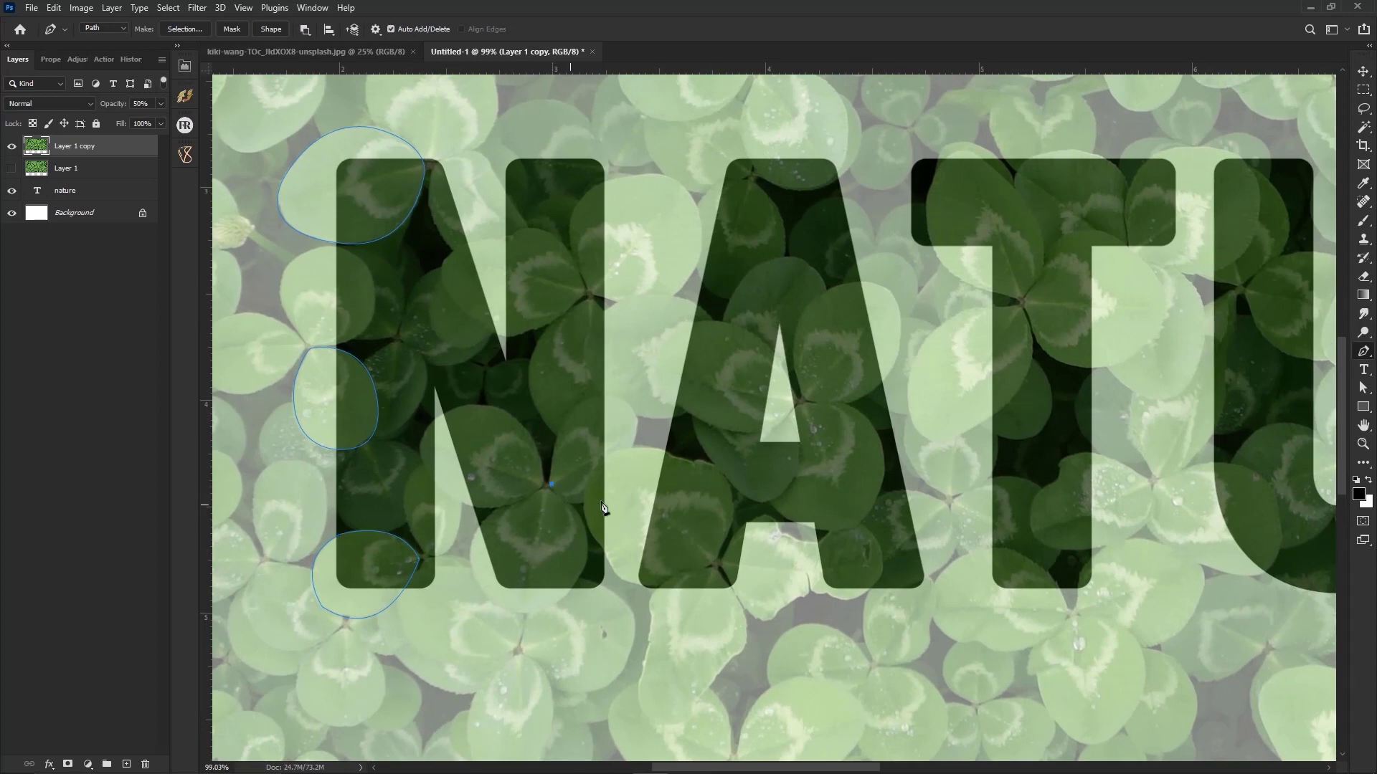
pyautogui.moveTo(628, 450); pyautogui.dragTo(671, 351)
pyautogui.keyDown('alt'); pyautogui.click(628, 450); pyautogui.keyUp('alt')
pyautogui.moveTo(582, 402); pyautogui.dragTo(551, 430)
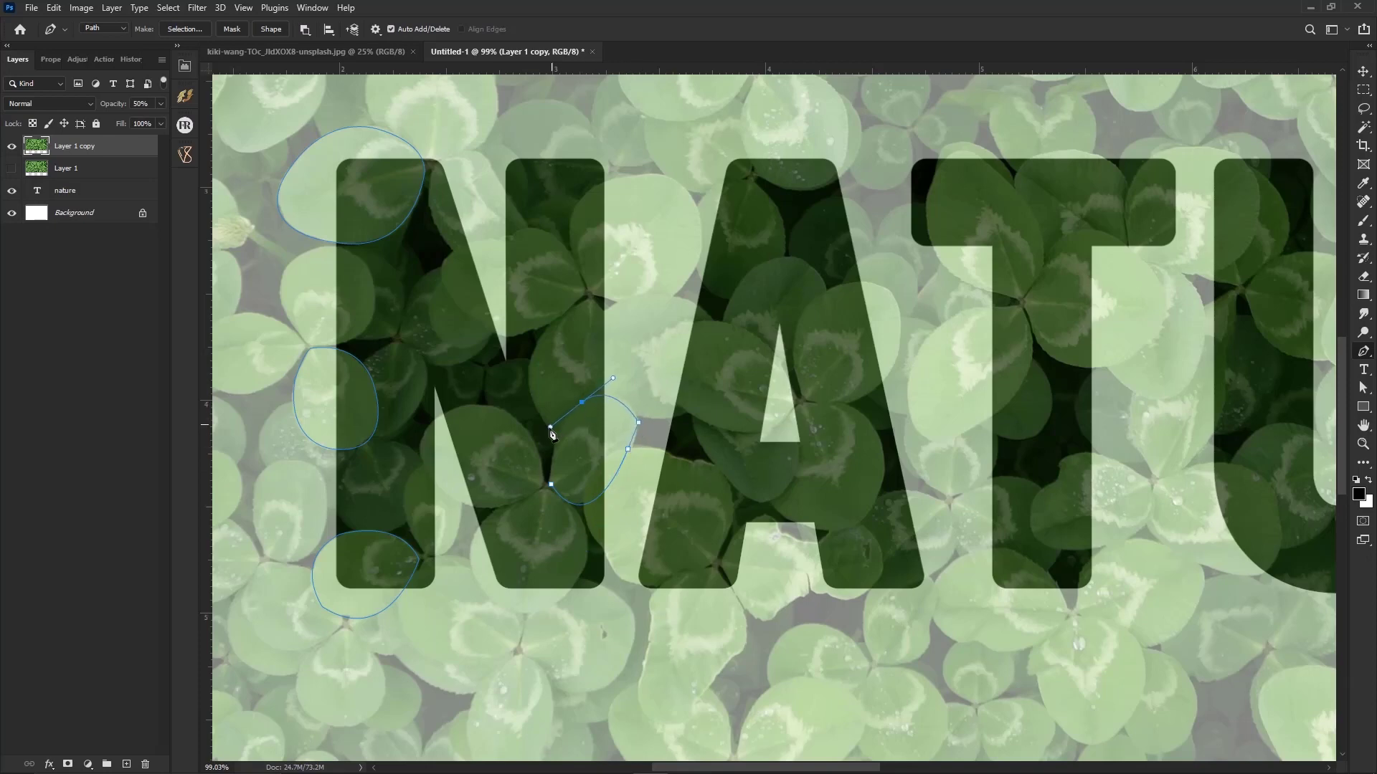
pyautogui.click(551, 485)
# - Trace a closed path around the large leaf between the N's upper right stem and the letter A
pyautogui.moveTo(631, 251); pyautogui.dragTo(616, 333)
pyautogui.click(577, 376)
pyautogui.moveTo(668, 369); pyautogui.dragTo(685, 329)
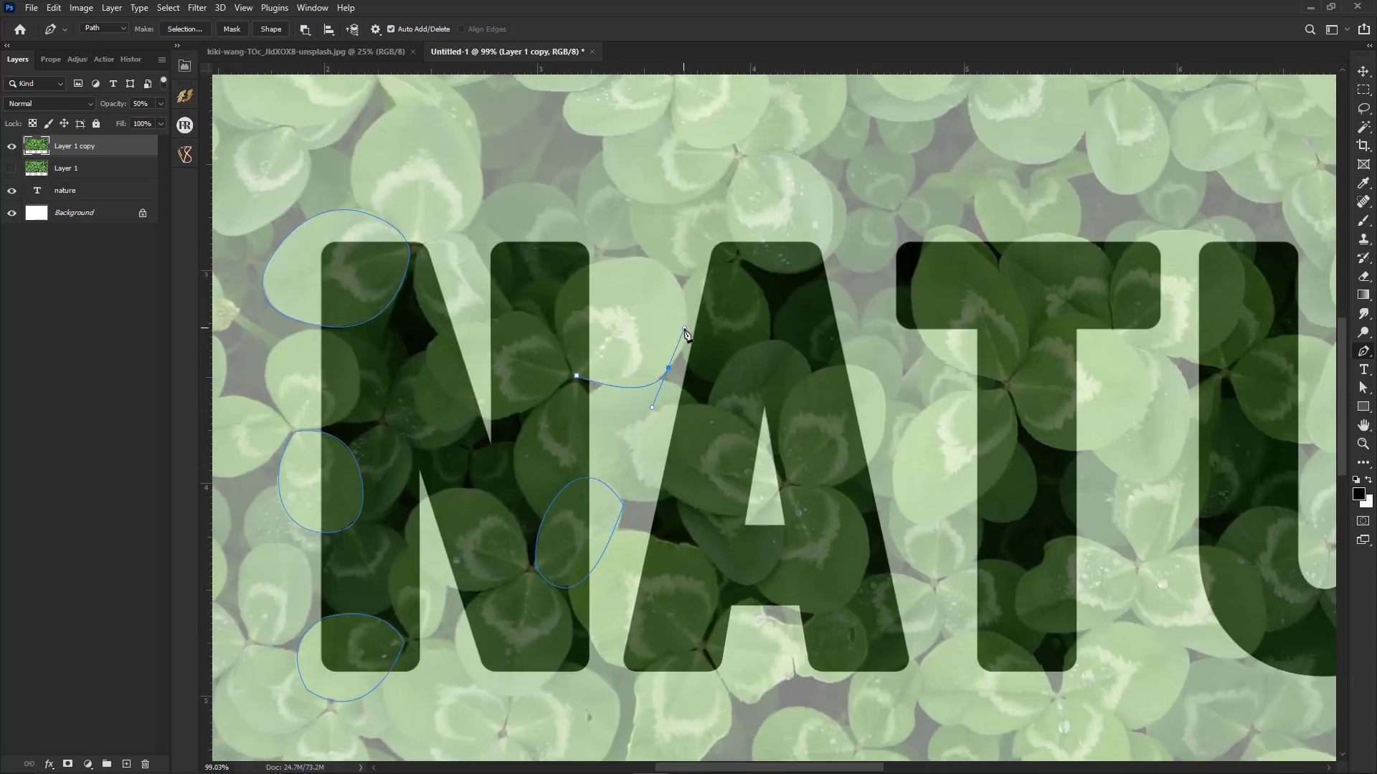
pyautogui.moveTo(671, 271); pyautogui.dragTo(533, 300)
pyautogui.keyDown('alt'); pyautogui.click(671, 272); pyautogui.keyUp('alt')
pyautogui.keyDown('alt'); pyautogui.click(590, 267); pyautogui.keyUp('alt')
pyautogui.click(577, 376)
pyautogui.moveTo(576, 376); pyautogui.dragTo(633, 466)
# - Trace a closed path around the leaf crossing the middle of the A's right leg
pyautogui.scroll(-3, 634, 466)
pyautogui.moveTo(702, 548); pyautogui.dragTo(608, 533)
pyautogui.moveTo(641, 270); pyautogui.dragTo(592, 295)
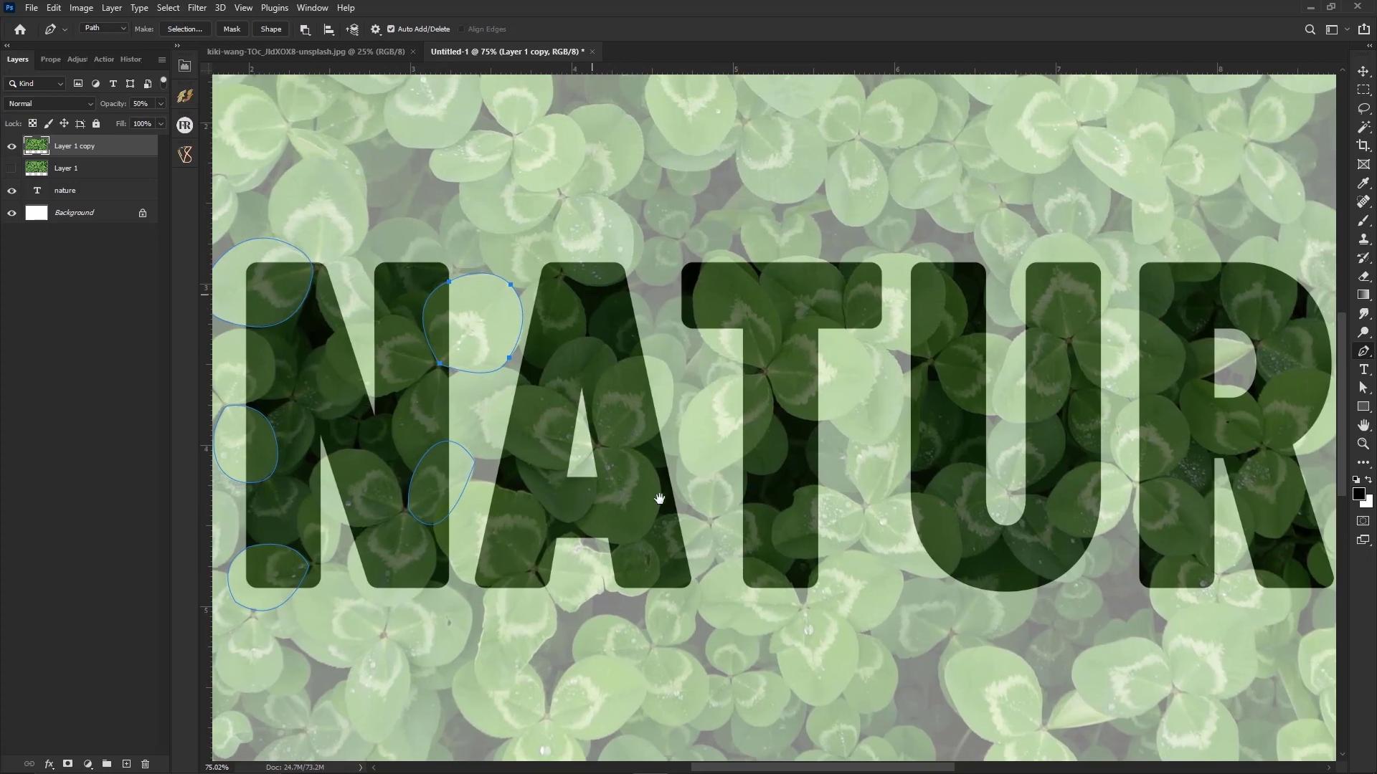
pyautogui.moveTo(598, 385); pyautogui.dragTo(611, 354)
pyautogui.moveTo(662, 359); pyautogui.dragTo(713, 379)
pyautogui.keyDown('alt'); pyautogui.click(663, 360); pyautogui.keyUp('alt')
pyautogui.moveTo(657, 433); pyautogui.dragTo(622, 461)
pyautogui.click(599, 446)
# - Trace a closed path around the leaf extending below the A's left foot, undoing a misplaced anchor point
pyautogui.scroll(2, 635, 572)
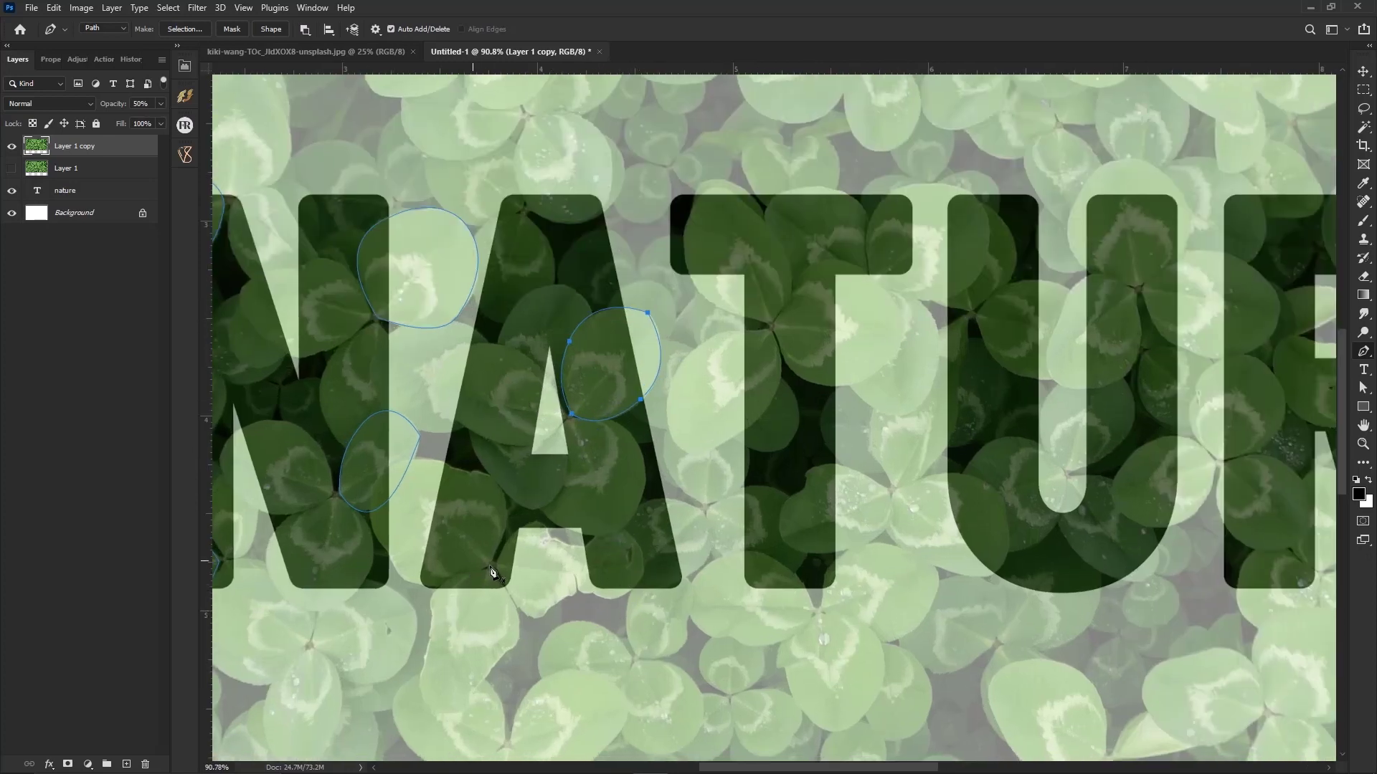
pyautogui.moveTo(516, 648); pyautogui.dragTo(458, 726)
pyautogui.hotkey('ctrl', 'z')
pyautogui.moveTo(426, 655); pyautogui.dragTo(439, 605)
pyautogui.click(426, 655)
pyautogui.click(492, 573)
# - Trace a closed path around the leaf extending from the left side of the T's stem
pyautogui.moveTo(592, 536); pyautogui.dragTo(569, 581)
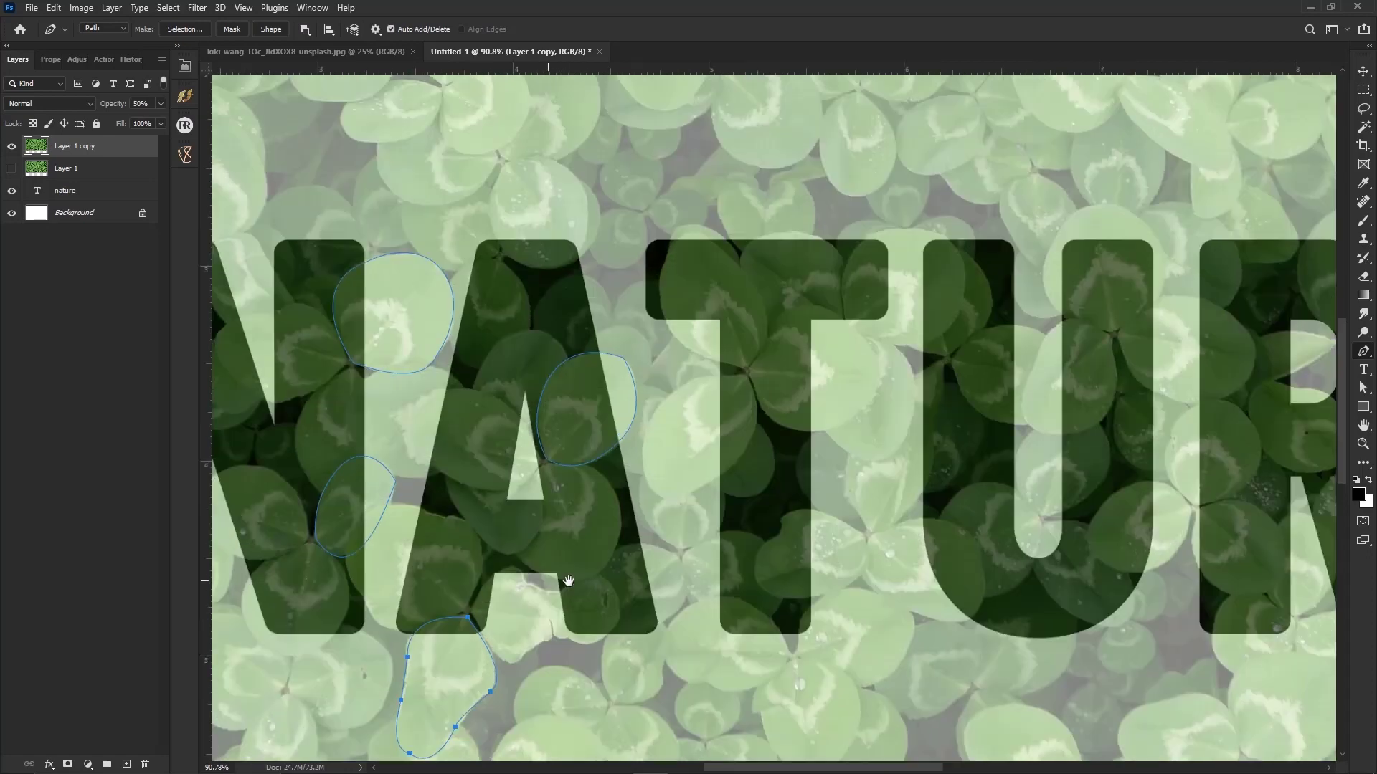
pyautogui.moveTo(638, 613); pyautogui.dragTo(678, 687)
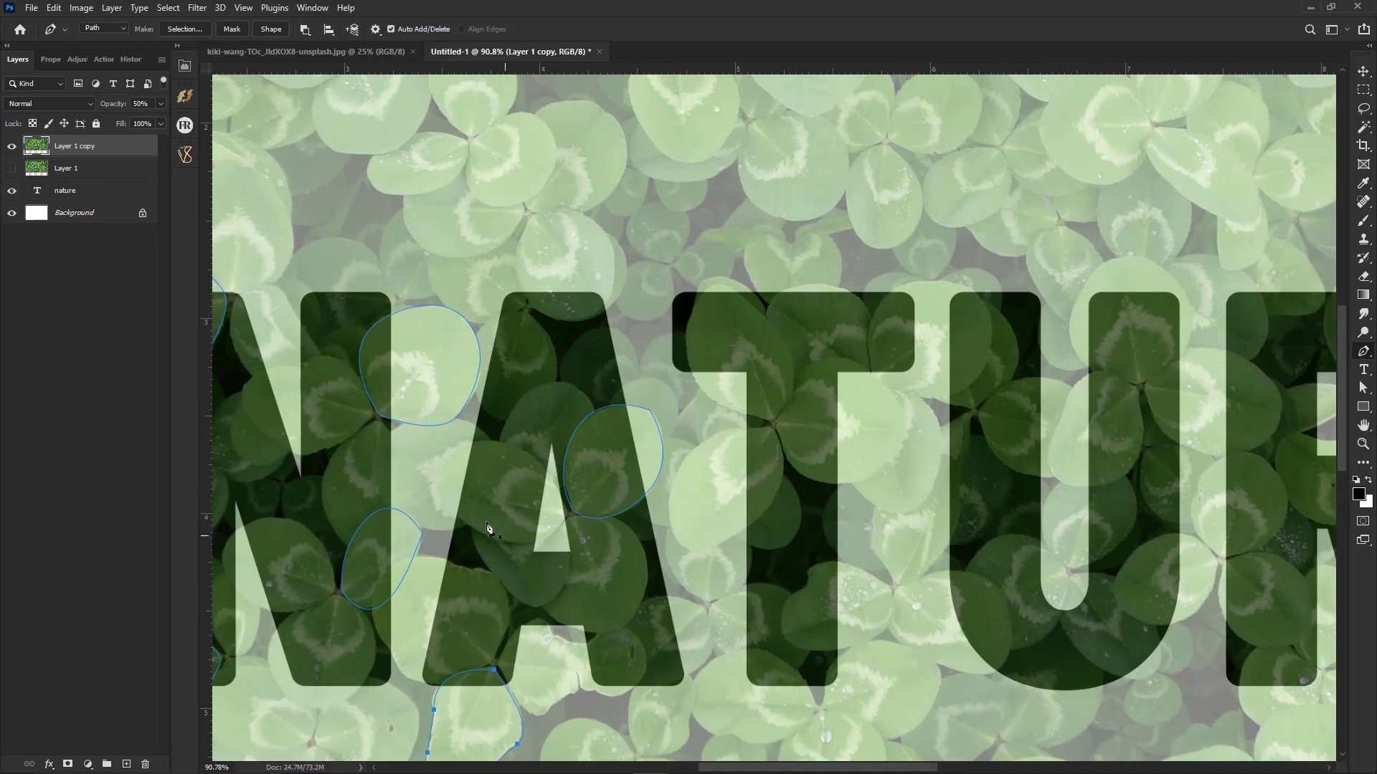
pyautogui.moveTo(575, 525); pyautogui.dragTo(556, 560)
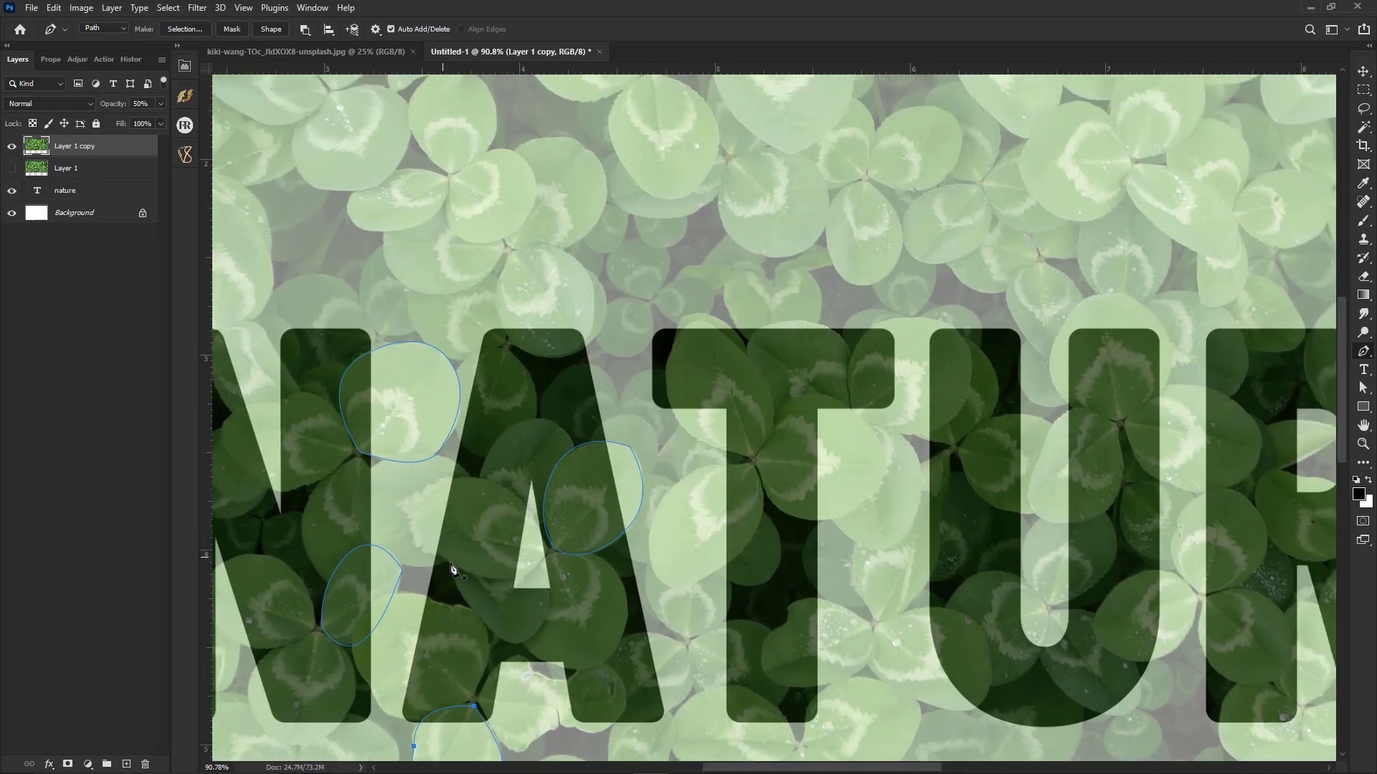
pyautogui.moveTo(487, 587); pyautogui.dragTo(476, 615)
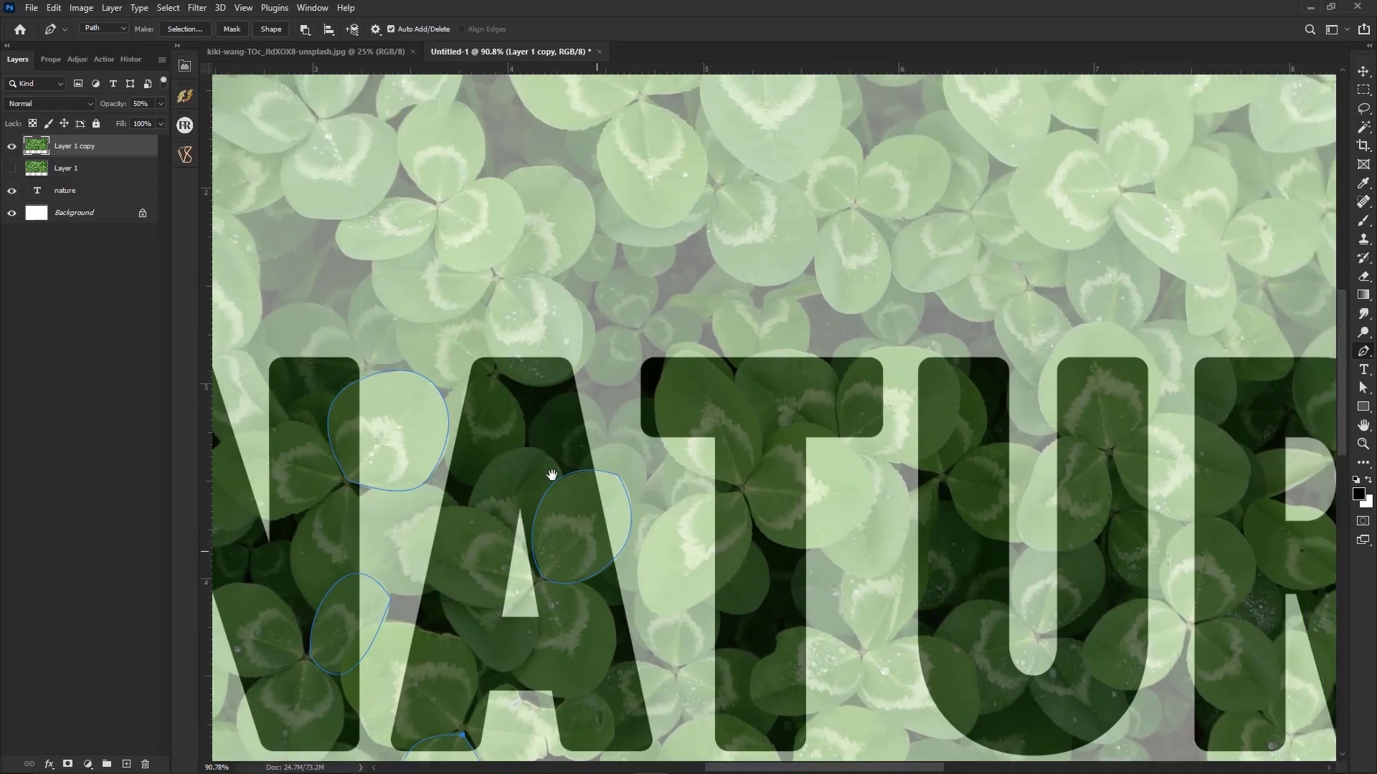
pyautogui.moveTo(552, 474); pyautogui.dragTo(528, 426)
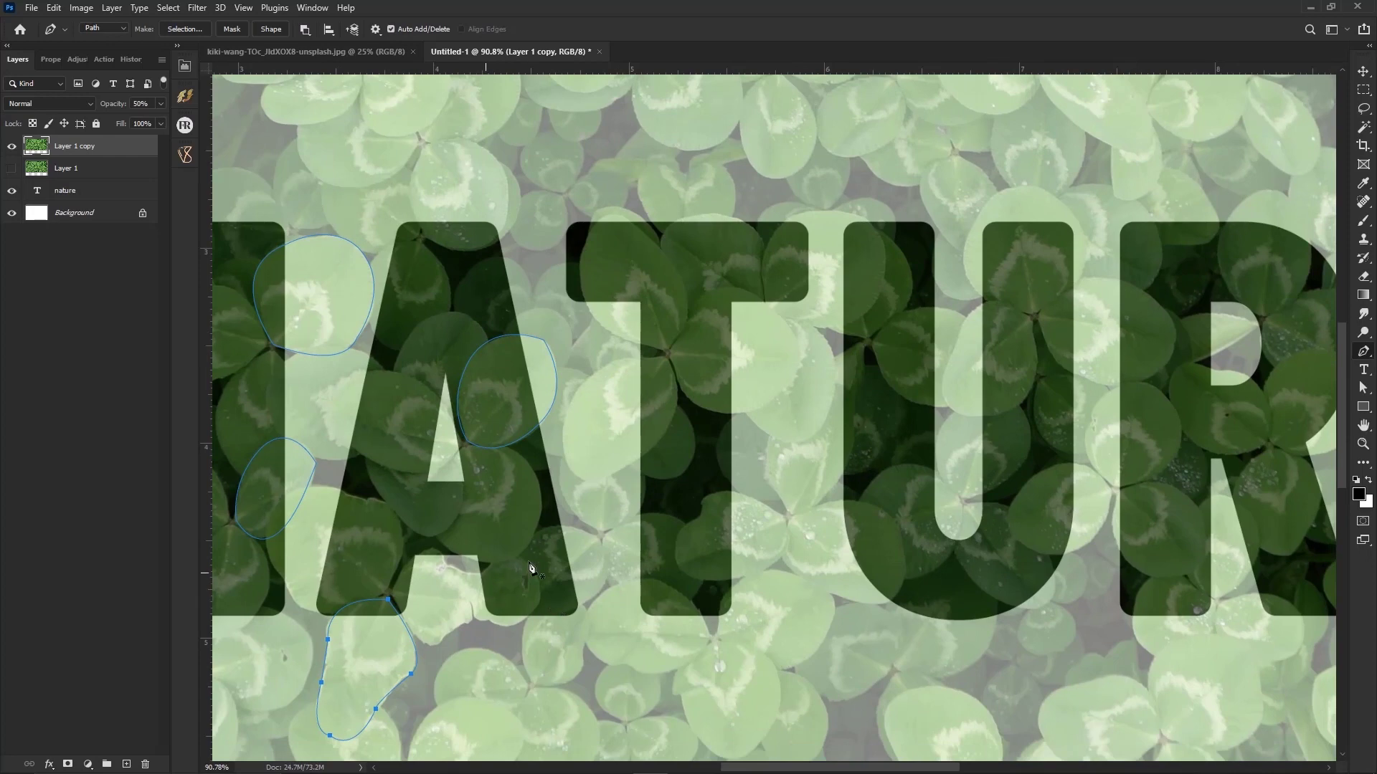
pyautogui.moveTo(613, 542); pyautogui.dragTo(558, 636)
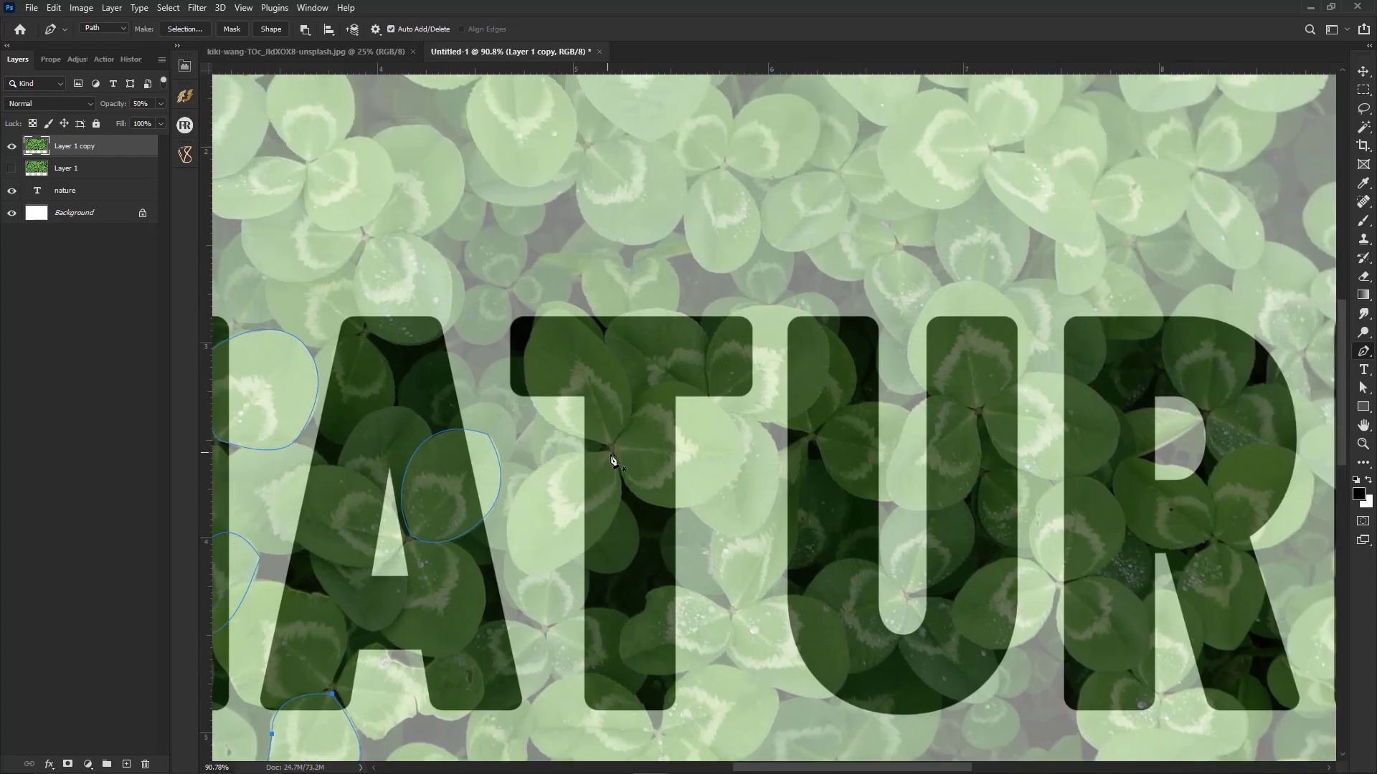
pyautogui.moveTo(600, 545); pyautogui.dragTo(565, 585)
pyautogui.click(575, 557)
pyautogui.moveTo(517, 565); pyautogui.dragTo(504, 535)
pyautogui.keyDown('alt'); pyautogui.click(517, 565); pyautogui.keyUp('alt')
pyautogui.moveTo(527, 479); pyautogui.dragTo(655, 477)
pyautogui.keyDown('alt'); pyautogui.click(526, 477); pyautogui.keyUp('alt')
pyautogui.moveTo(672, 391); pyautogui.dragTo(645, 402)
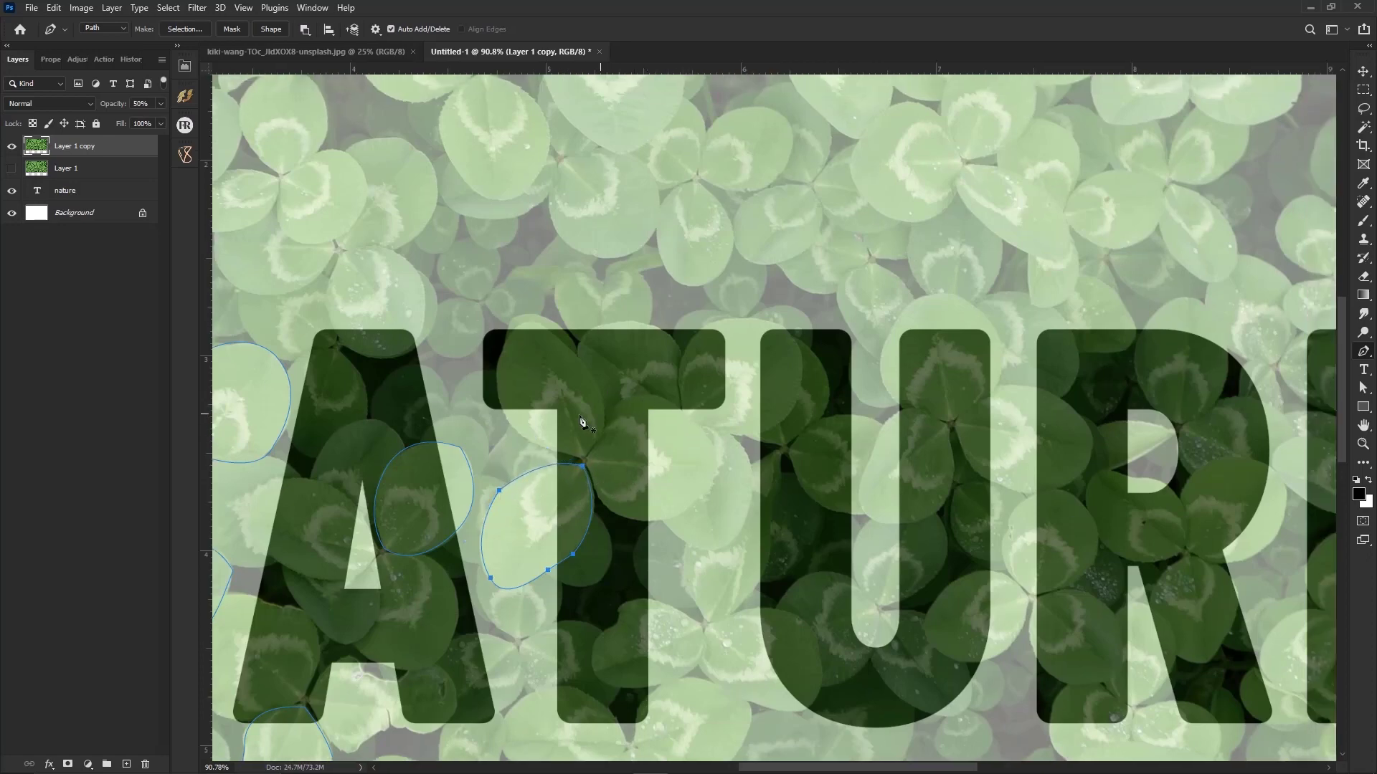
# - Trace a closed path around the leaf overlapping the left end of the T's crossbar
pyautogui.click(583, 459)
pyautogui.moveTo(502, 409); pyautogui.dragTo(548, 329)
pyautogui.keyDown('alt'); pyautogui.click(503, 410); pyautogui.keyUp('alt')
pyautogui.moveTo(583, 459); pyautogui.dragTo(533, 494)
# - Trace a closed path around the leaf extending below the foot of the T's stem
pyautogui.scroll(-1, 572, 462)
pyautogui.moveTo(663, 605); pyautogui.dragTo(603, 506)
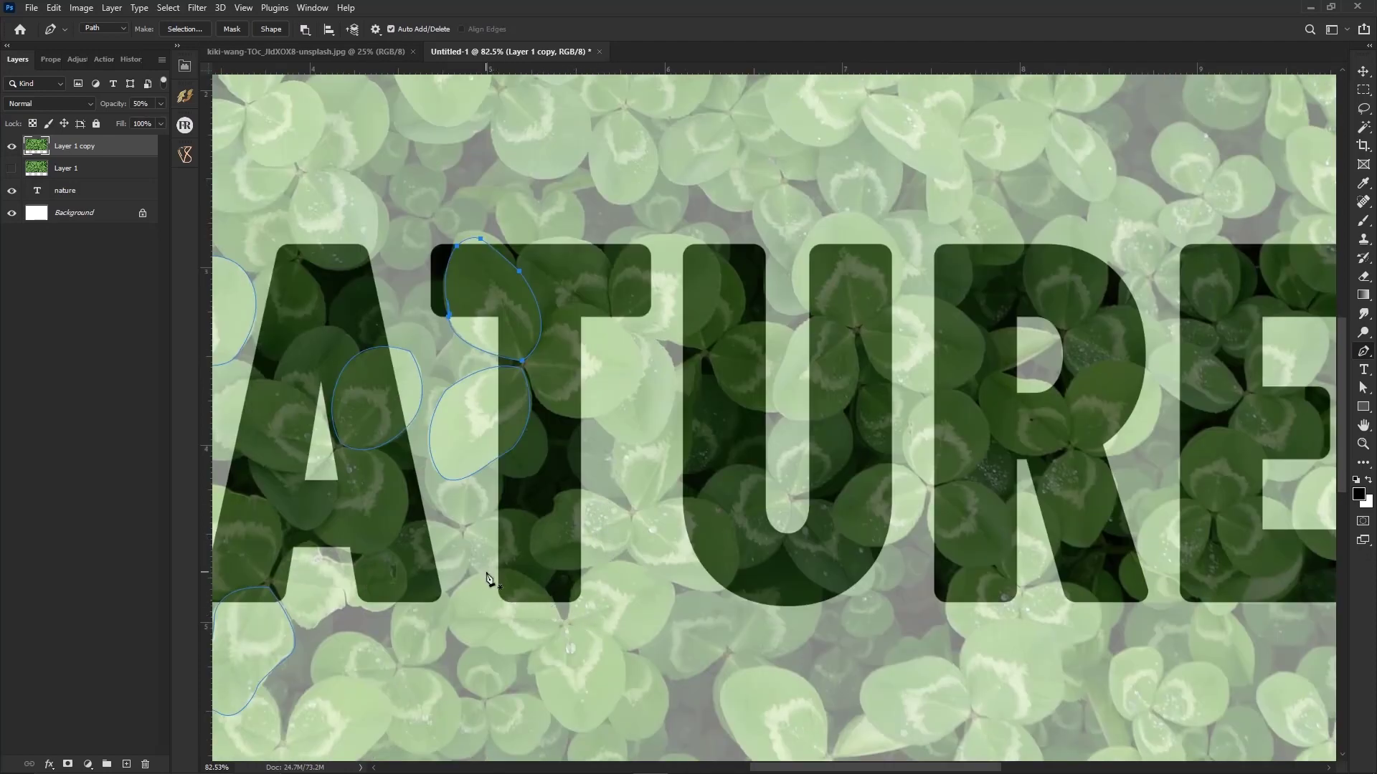
pyautogui.moveTo(558, 609); pyautogui.dragTo(481, 638)
pyautogui.click(559, 610)
pyautogui.click(563, 621)
pyautogui.moveTo(448, 611); pyautogui.dragTo(457, 581)
pyautogui.click(486, 572)
# - Trace a closed path around the leaf rising above the top of the U's right stem
pyautogui.moveTo(544, 465); pyautogui.dragTo(616, 505)
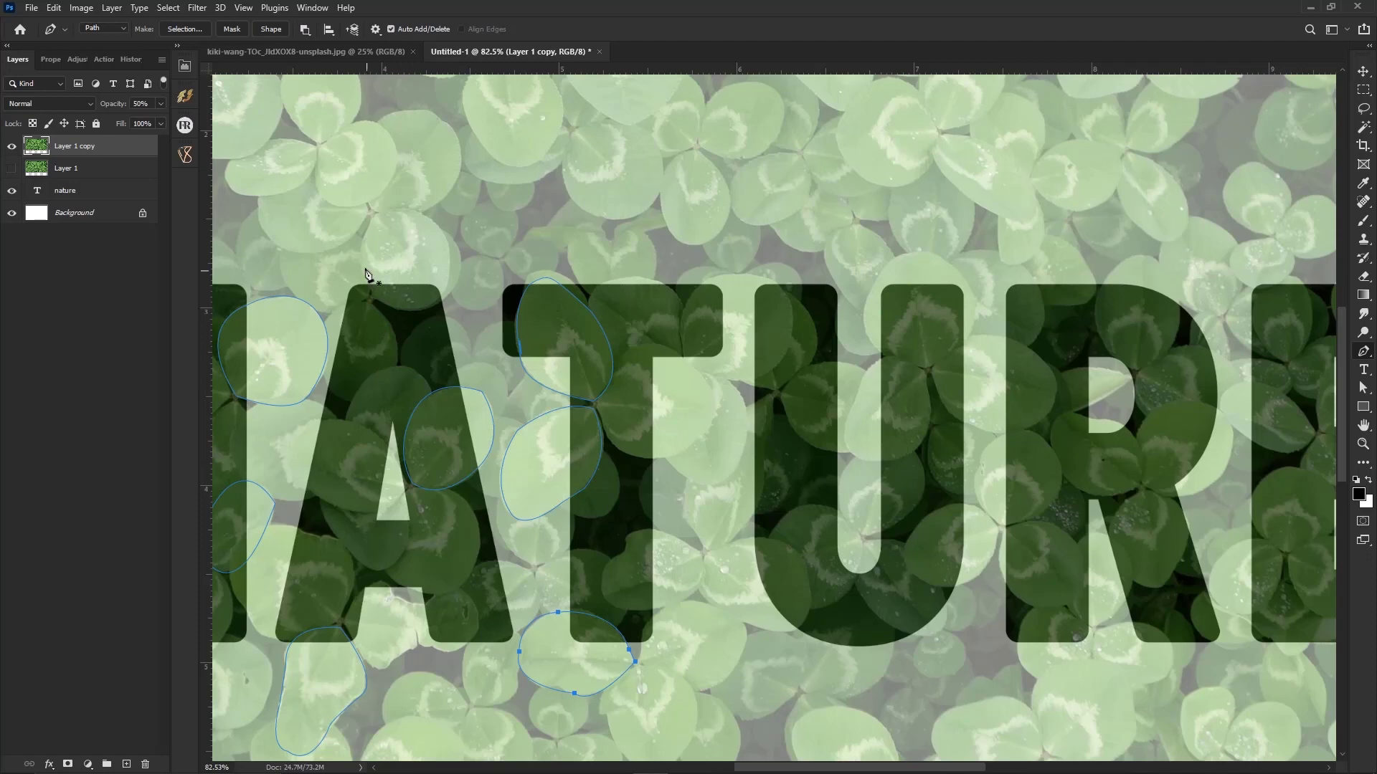
pyautogui.scroll(-4, 624, 525)
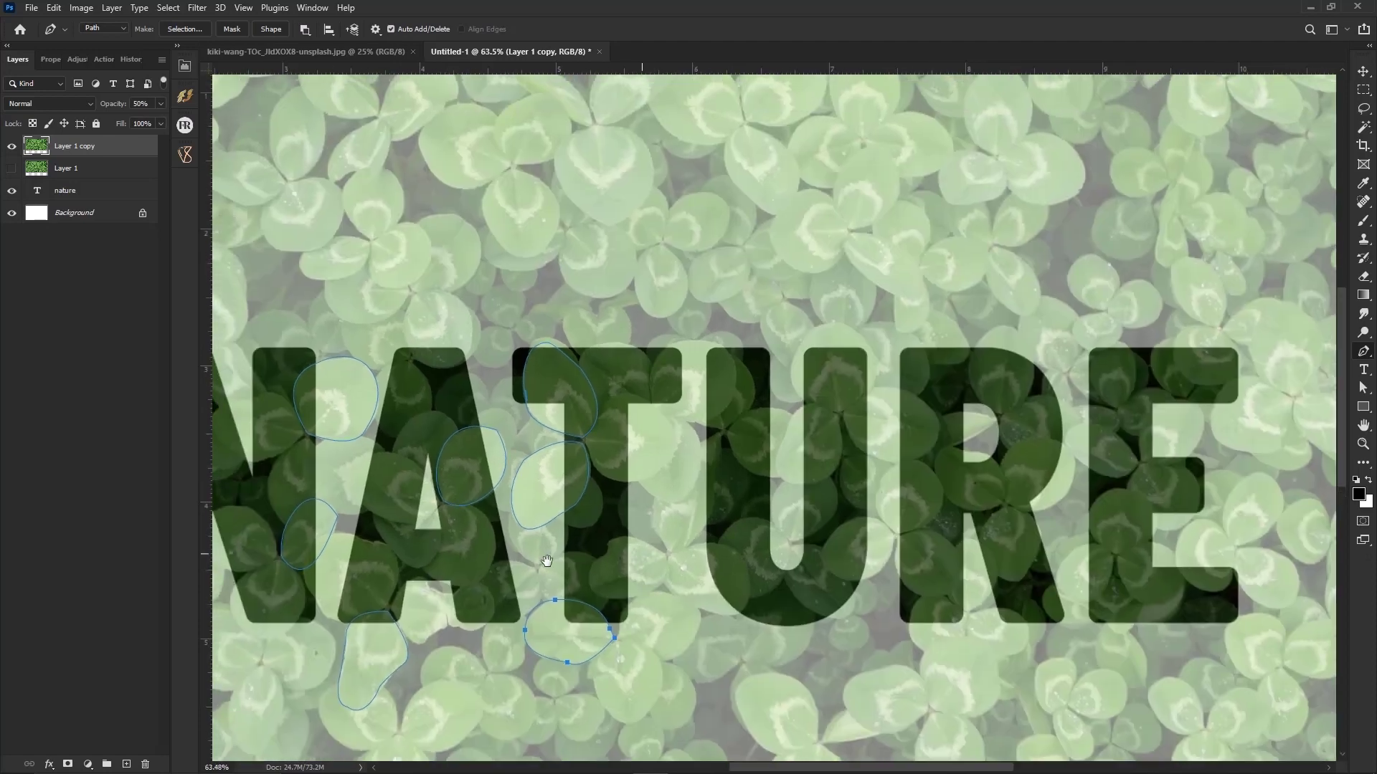
pyautogui.scroll(2, 613, 430)
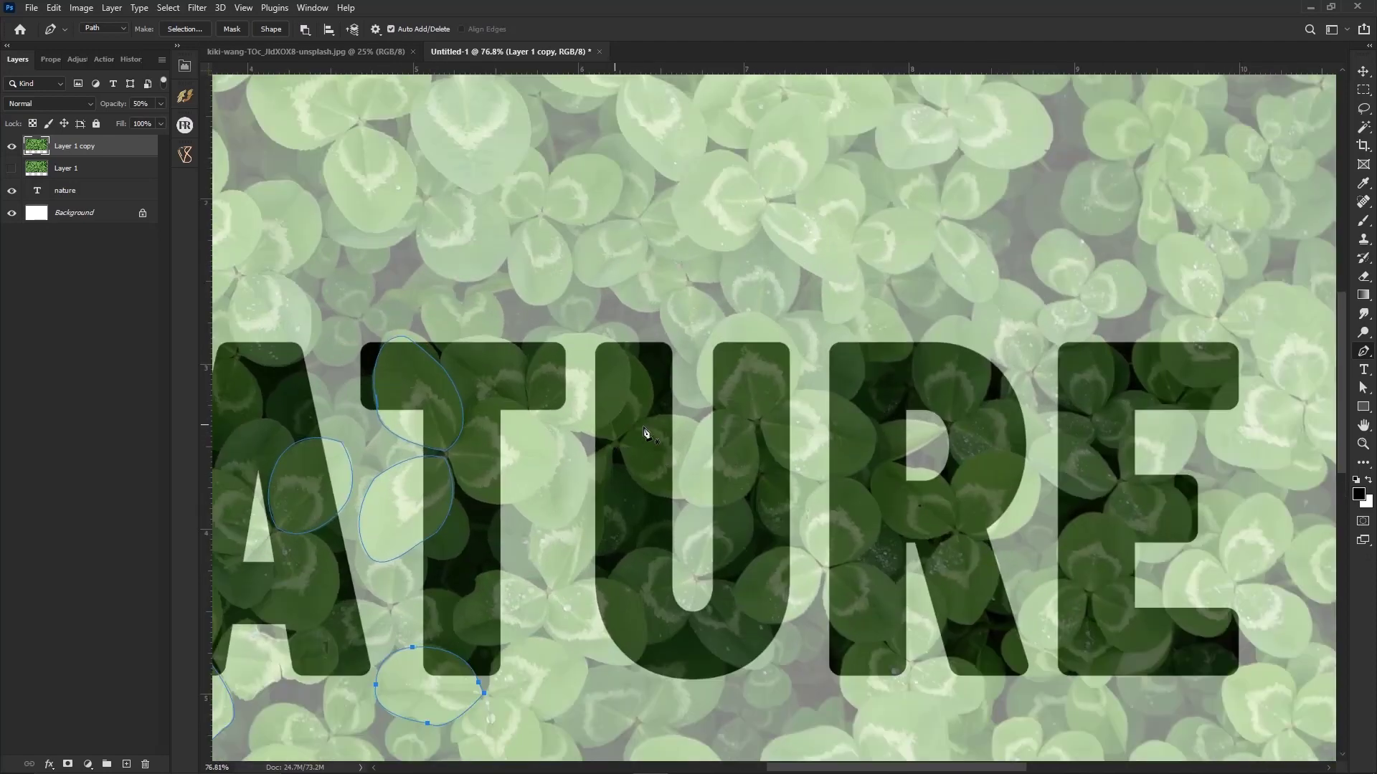
pyautogui.moveTo(642, 431); pyautogui.dragTo(610, 432)
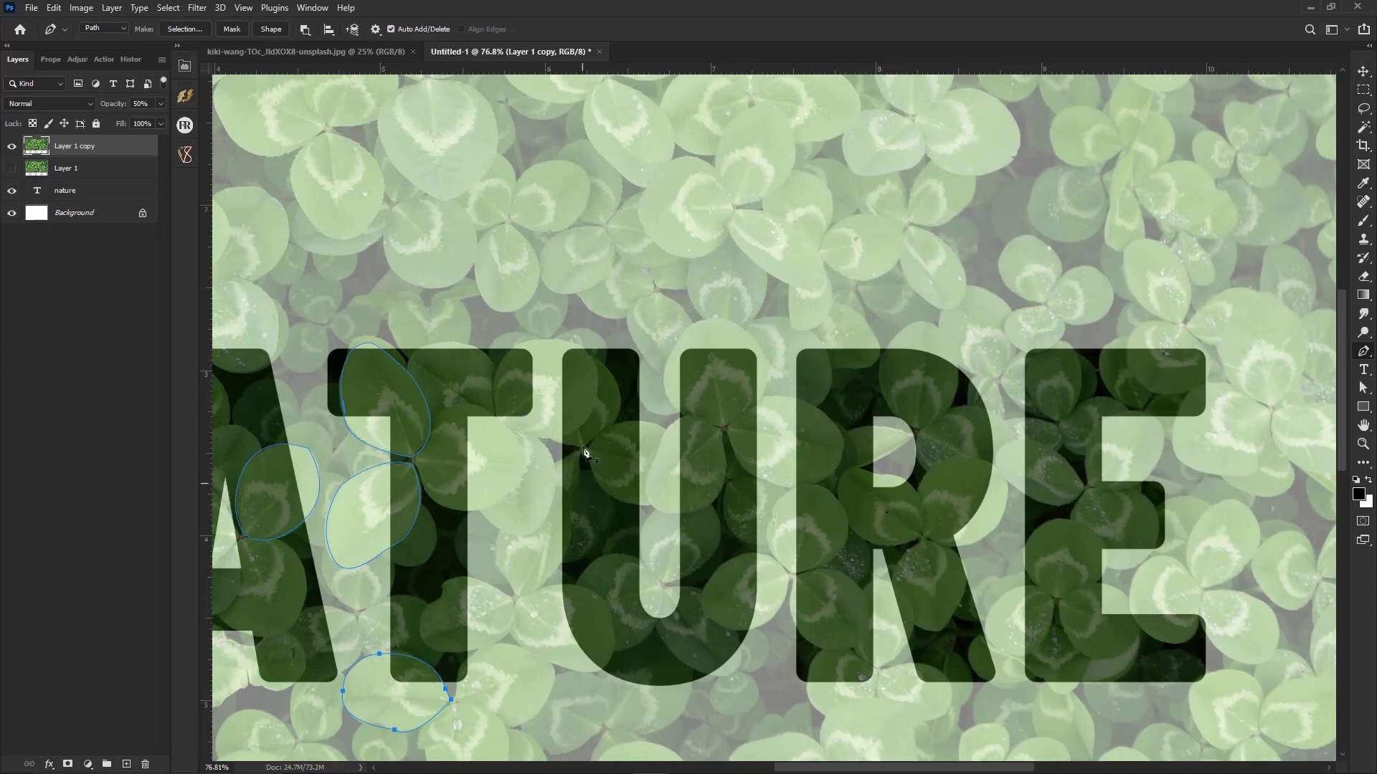
pyautogui.moveTo(697, 407); pyautogui.dragTo(682, 410)
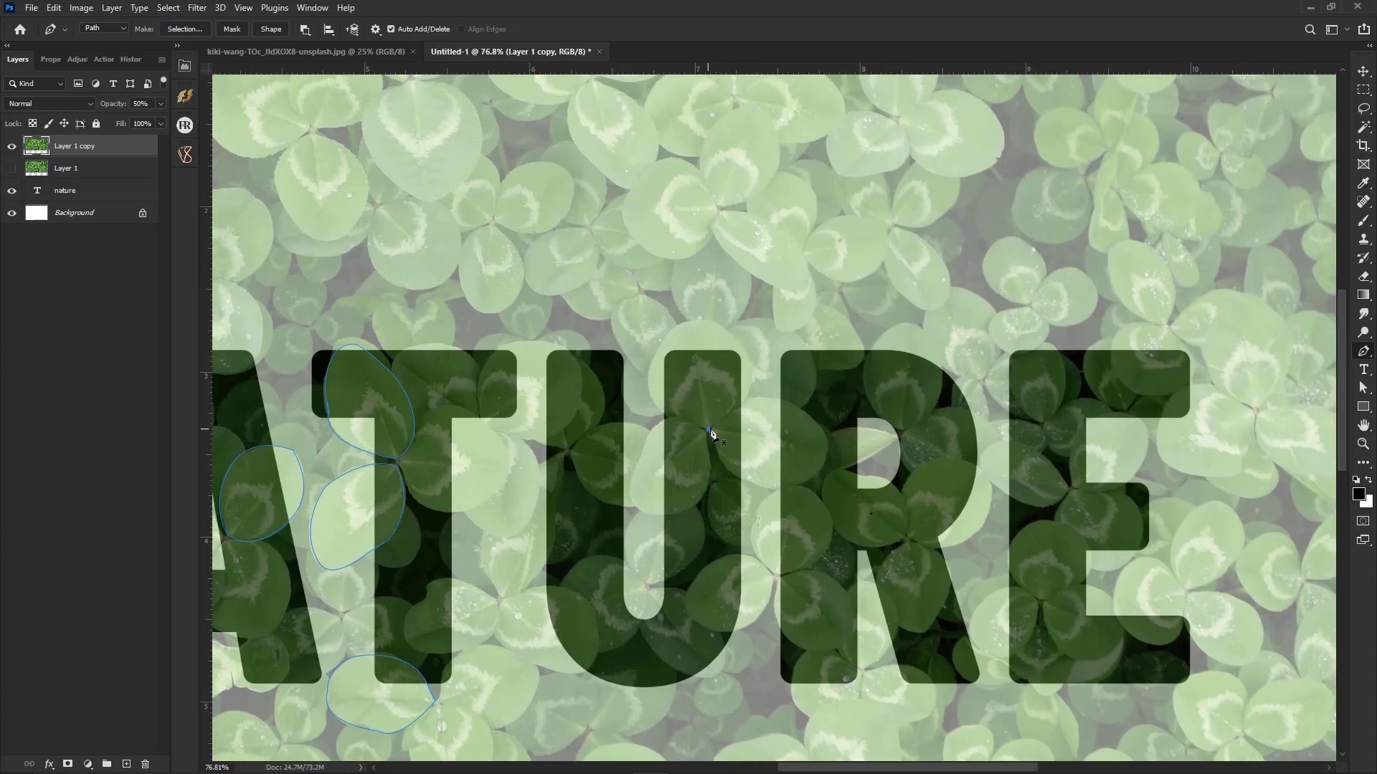
pyautogui.moveTo(753, 376); pyautogui.dragTo(648, 393)
pyautogui.keyDown('alt'); pyautogui.click(651, 360); pyautogui.keyUp('alt')
pyautogui.moveTo(709, 432); pyautogui.dragTo(792, 443)
# - Trace a closed path around the long leaf extending from the U's left stem into the gap beside the T
pyautogui.moveTo(705, 524); pyautogui.dragTo(700, 510)
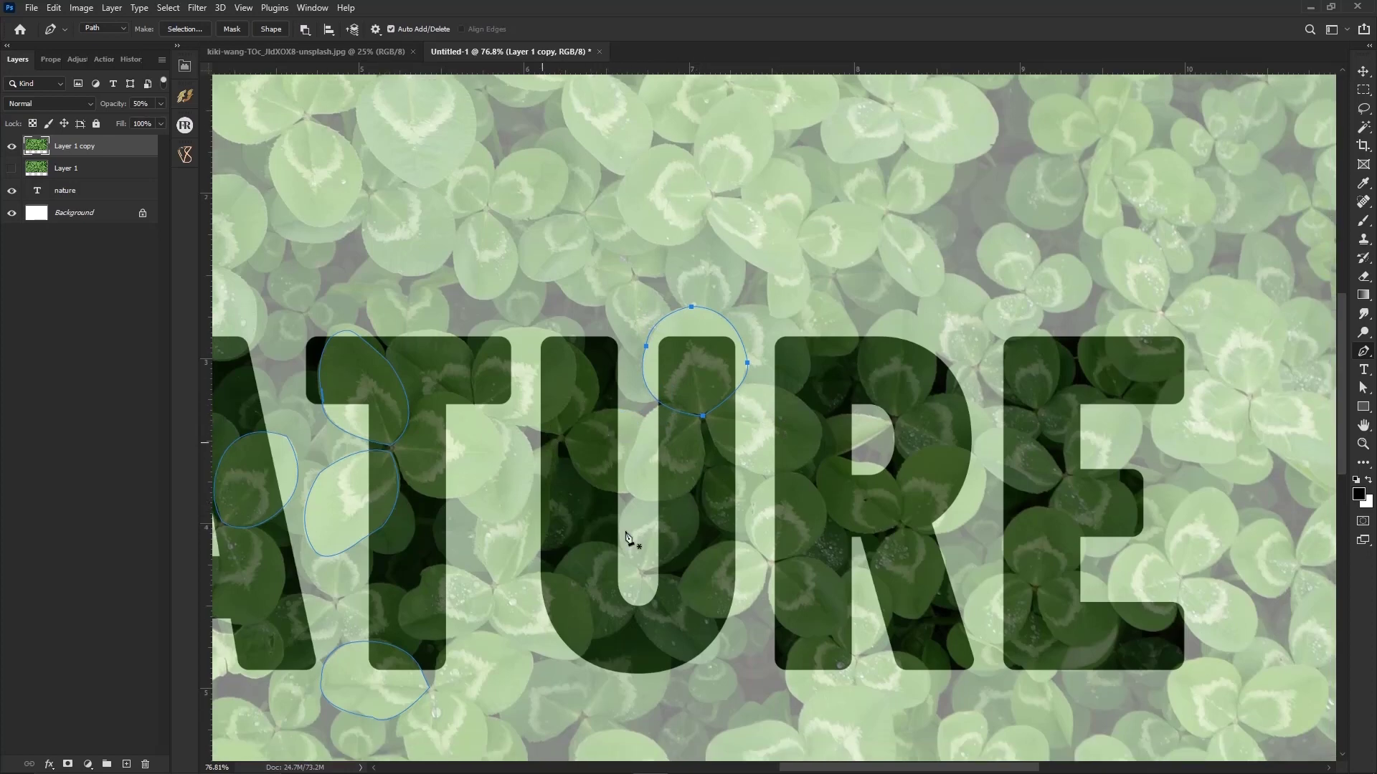
pyautogui.moveTo(579, 587); pyautogui.dragTo(579, 572)
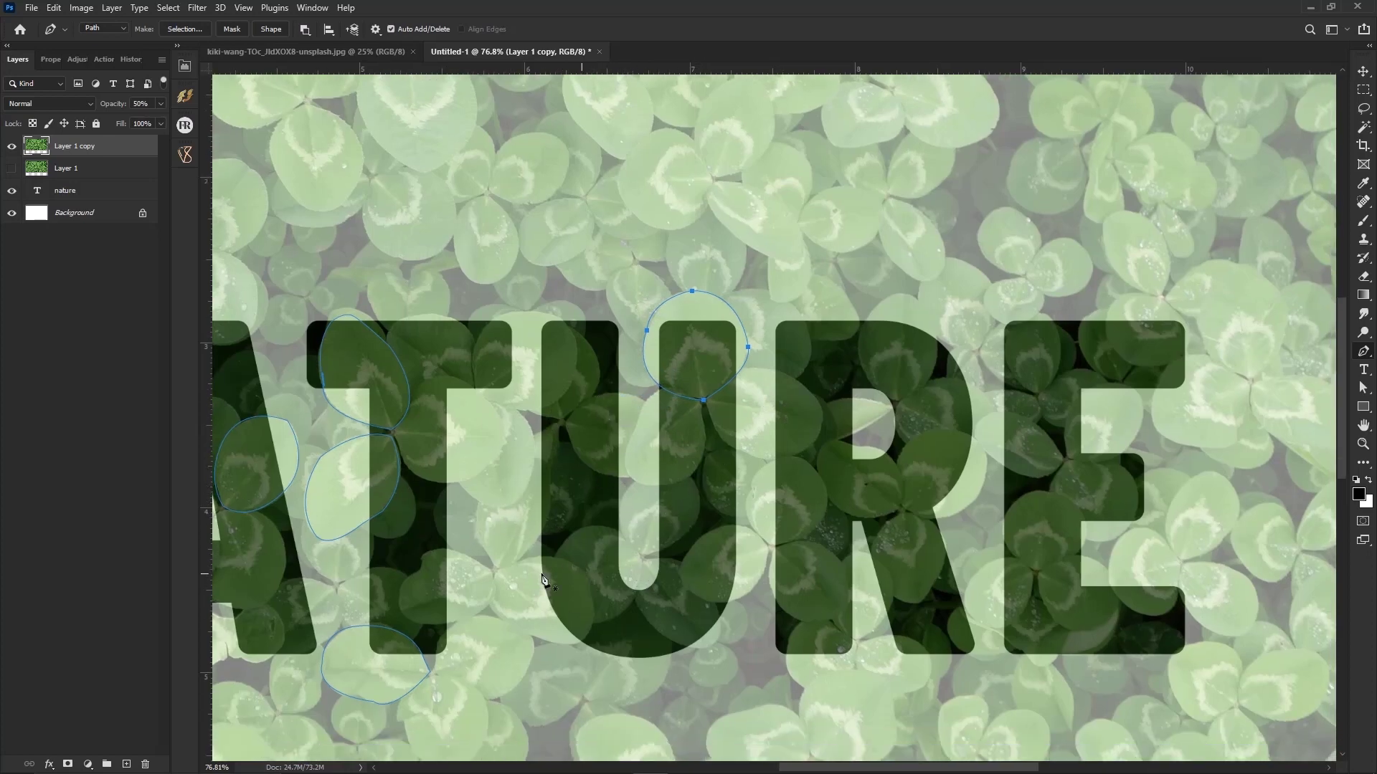
pyautogui.click(558, 428)
pyautogui.moveTo(546, 525); pyautogui.dragTo(462, 506)
pyautogui.keyDown('alt'); pyautogui.click(480, 545); pyautogui.keyUp('alt')
pyautogui.moveTo(535, 435); pyautogui.dragTo(614, 390)
pyautogui.keyDown('alt'); pyautogui.click(536, 435); pyautogui.keyUp('alt')
pyautogui.click(559, 429)
# - Trace a closed path around the dark leaf crossing the lower right curve of the U
pyautogui.scroll(-2, 562, 505)
pyautogui.moveTo(625, 620); pyautogui.dragTo(594, 539)
pyautogui.scroll(2, 598, 547)
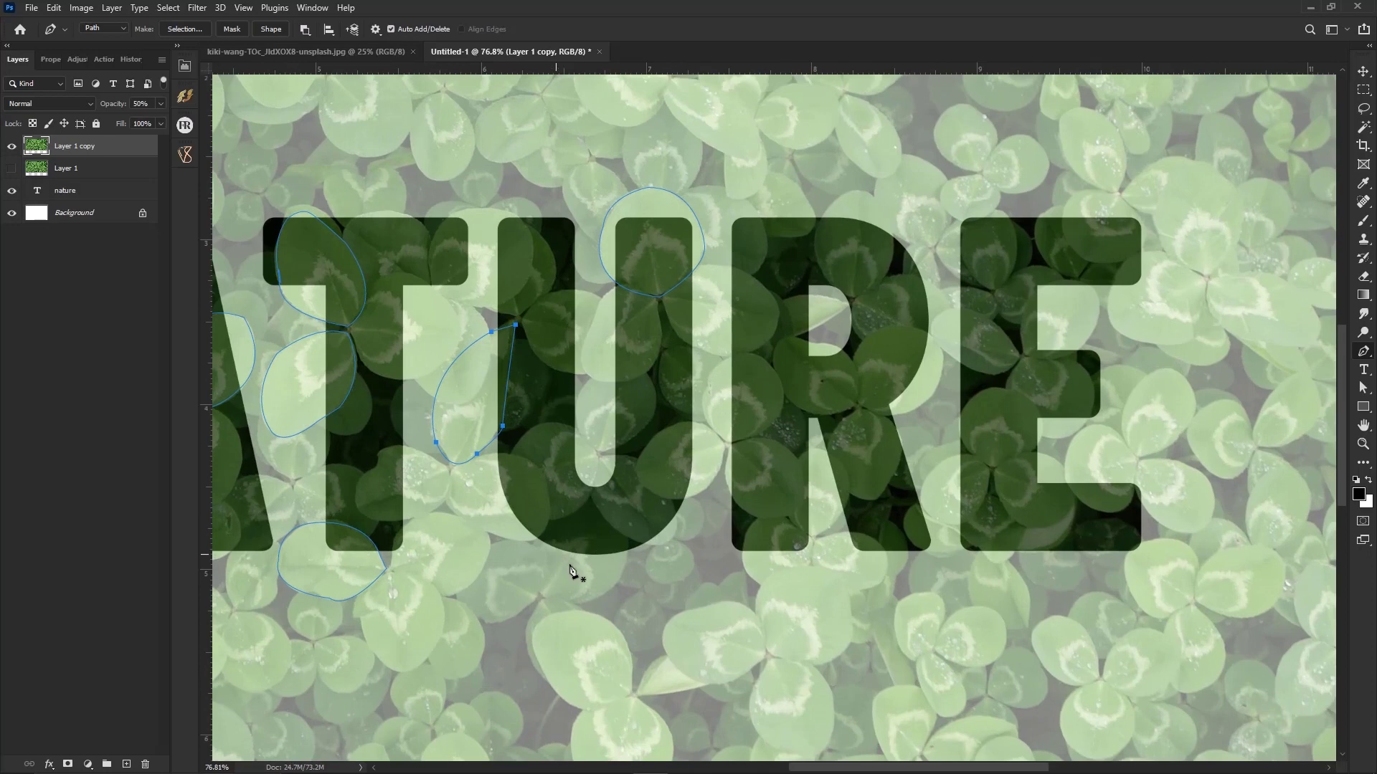
pyautogui.moveTo(661, 555); pyautogui.dragTo(642, 557)
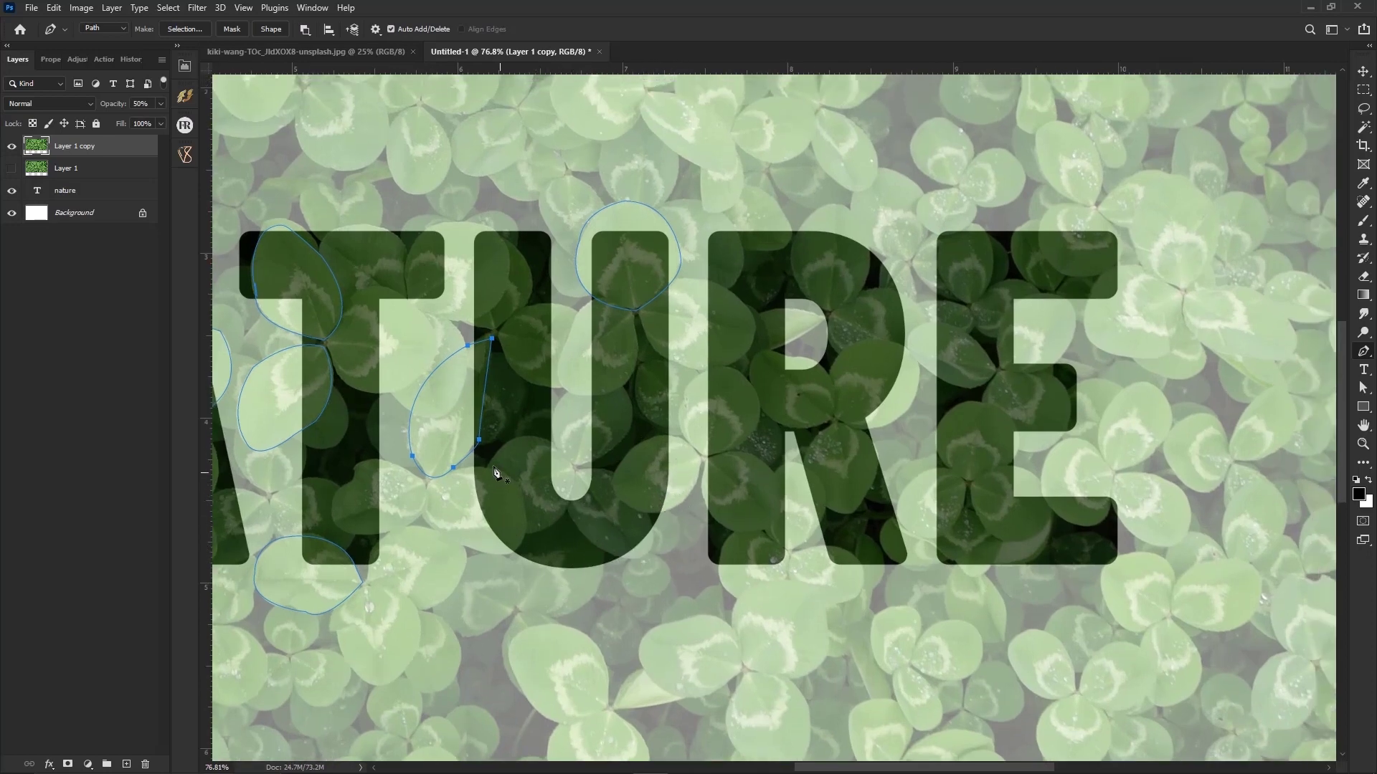
pyautogui.moveTo(639, 558); pyautogui.dragTo(679, 549)
pyautogui.moveTo(639, 502); pyautogui.dragTo(578, 521)
pyautogui.click(577, 521)
# - Trace a closed path around the leaf extending below the R's left foot
pyautogui.moveTo(722, 596); pyautogui.dragTo(578, 637)
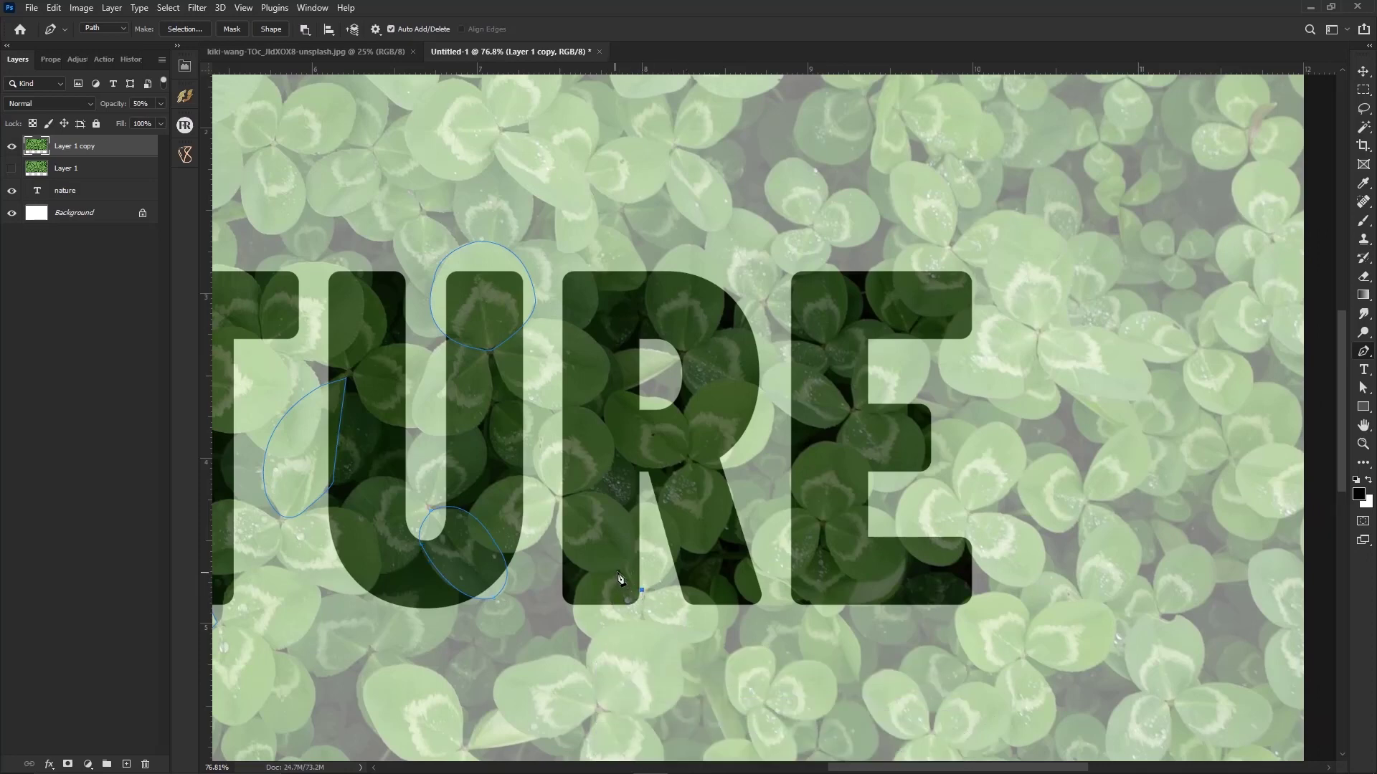
pyautogui.moveTo(572, 604); pyautogui.dragTo(568, 665)
pyautogui.moveTo(628, 632); pyautogui.dragTo(691, 618)
pyautogui.click(641, 590)
# - Trace a closed path around the leaf extending past the right side of the R where the bowl meets the leg
pyautogui.moveTo(646, 483); pyautogui.dragTo(646, 565)
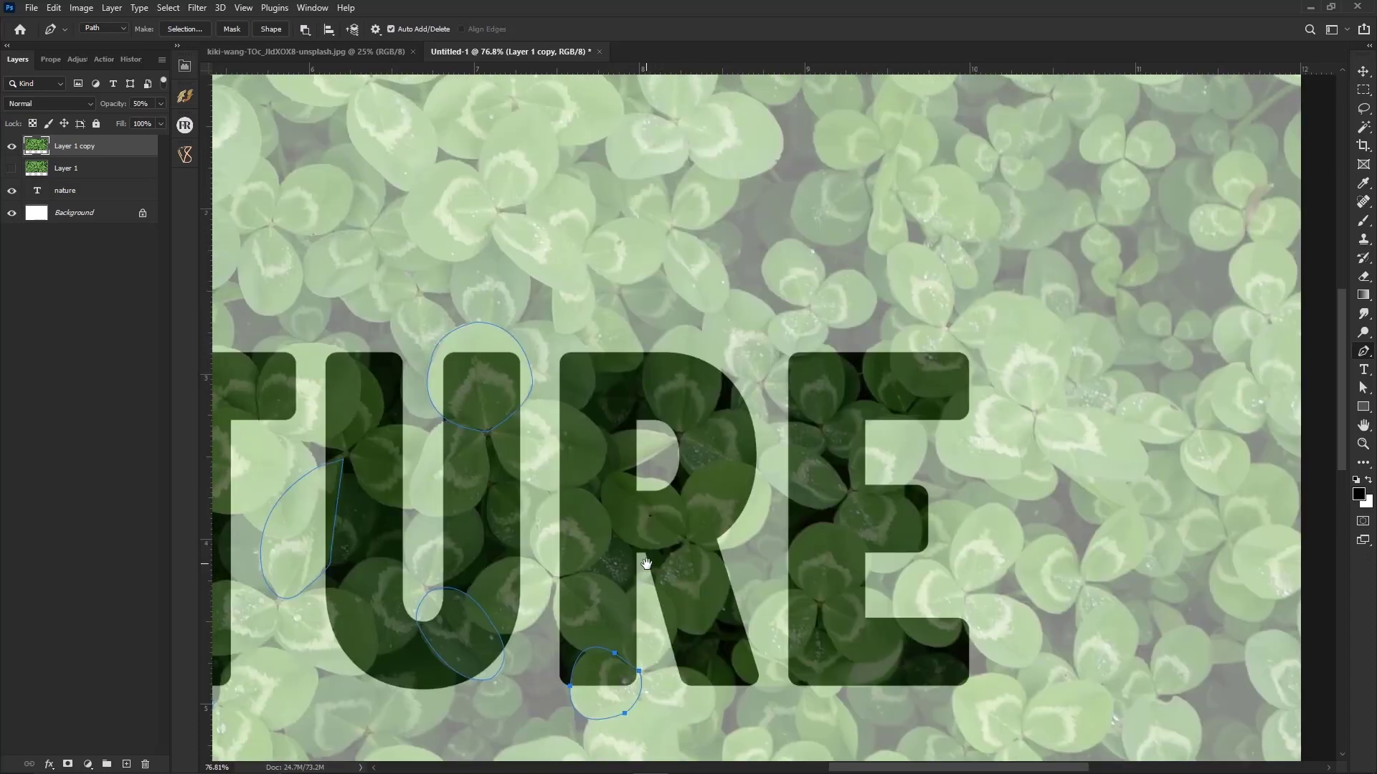
pyautogui.moveTo(758, 530); pyautogui.dragTo(737, 453)
pyautogui.keyDown('alt'); pyautogui.click(761, 475); pyautogui.keyUp('alt')
pyautogui.moveTo(679, 495); pyautogui.dragTo(653, 566)
pyautogui.click(689, 543)
# - Trace a closed path around the leaf rising above the top of the R's bowl
pyautogui.moveTo(672, 414); pyautogui.dragTo(645, 360)
pyautogui.keyDown('alt'); pyautogui.click(713, 418); pyautogui.keyUp('alt')
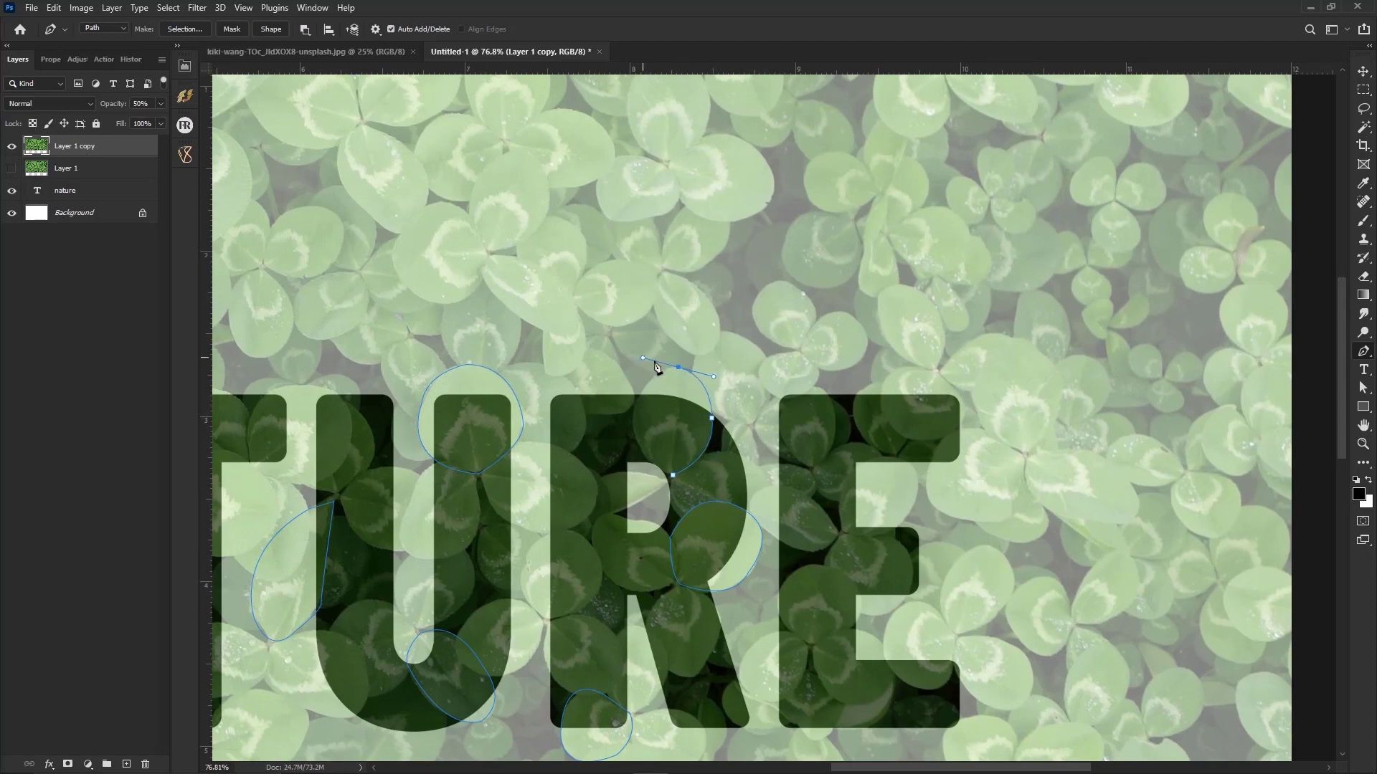
pyautogui.moveTo(633, 411); pyautogui.dragTo(717, 492)
# - Trace a closed path around the leaf crossing the middle of the R's left stem
pyautogui.moveTo(630, 550); pyautogui.dragTo(654, 560)
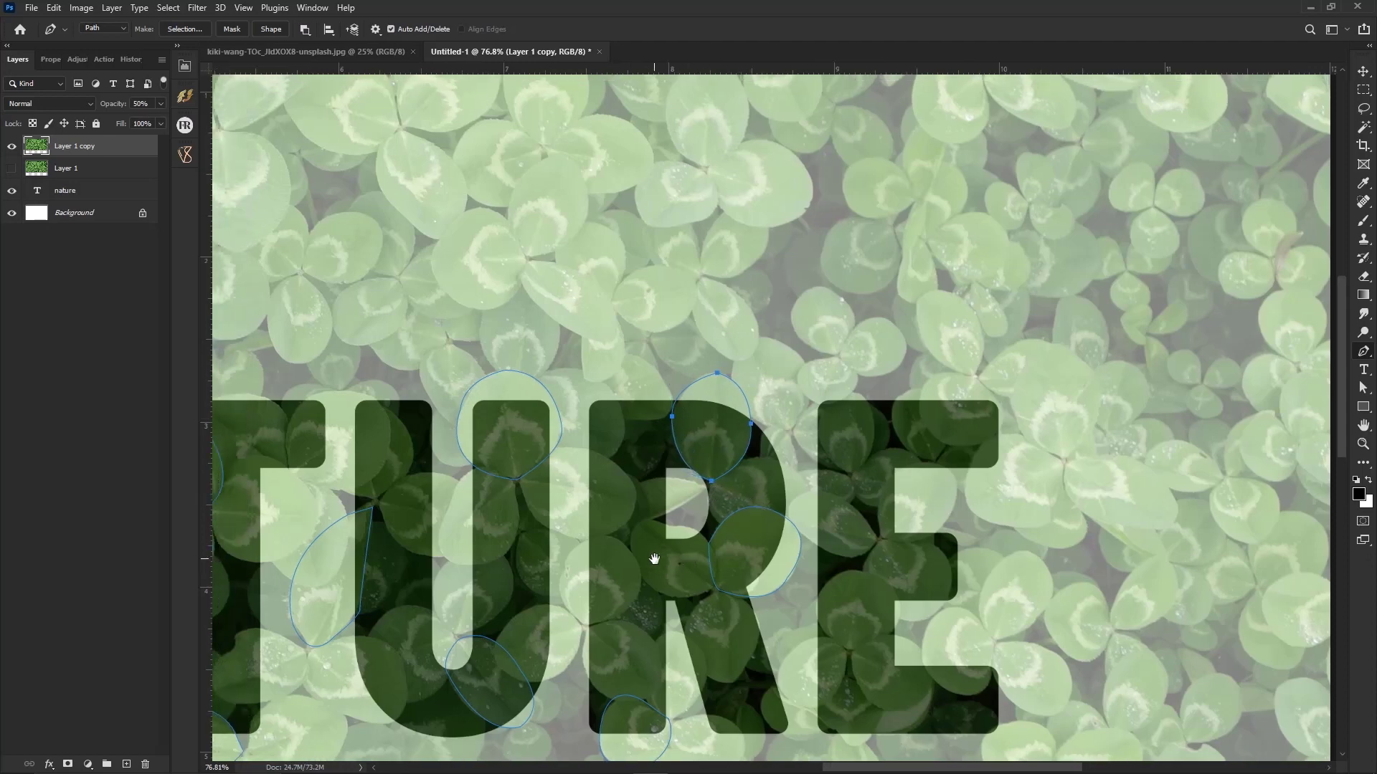
pyautogui.moveTo(567, 559); pyautogui.dragTo(646, 556)
pyautogui.keyDown('alt'); pyautogui.click(567, 559); pyautogui.keyUp('alt')
pyautogui.keyDown('alt'); pyautogui.click(618, 539); pyautogui.keyUp('alt')
pyautogui.moveTo(621, 614); pyautogui.dragTo(572, 648)
pyautogui.keyDown('alt'); pyautogui.click(621, 614); pyautogui.keyUp('alt')
pyautogui.click(586, 623)
pyautogui.click(571, 615)
# - Trace a closed path around the pointed leaf extending from the middle of the E's stem toward the R
pyautogui.scroll(-2, 580, 620)
pyautogui.moveTo(808, 707); pyautogui.dragTo(614, 666)
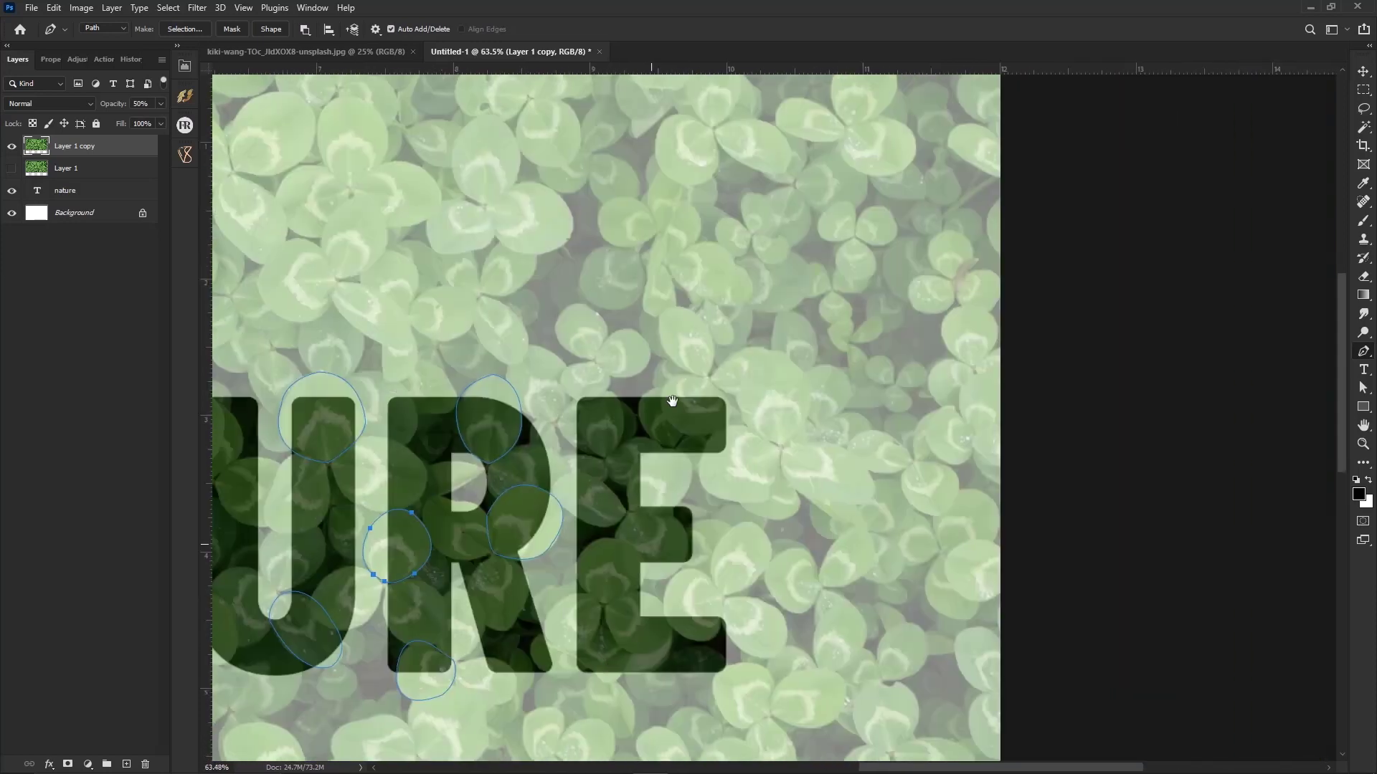
pyautogui.scroll(1, 688, 394)
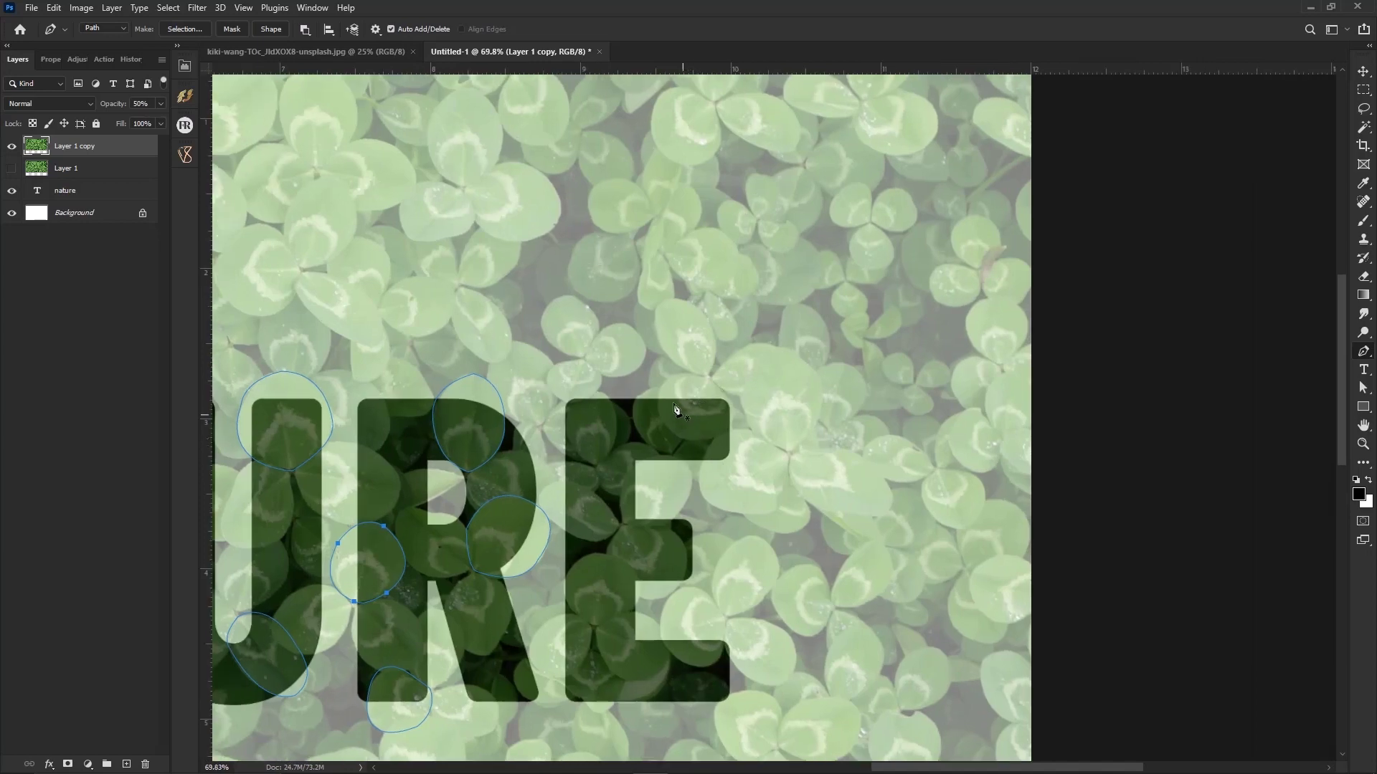
pyautogui.moveTo(581, 410); pyautogui.dragTo(559, 429)
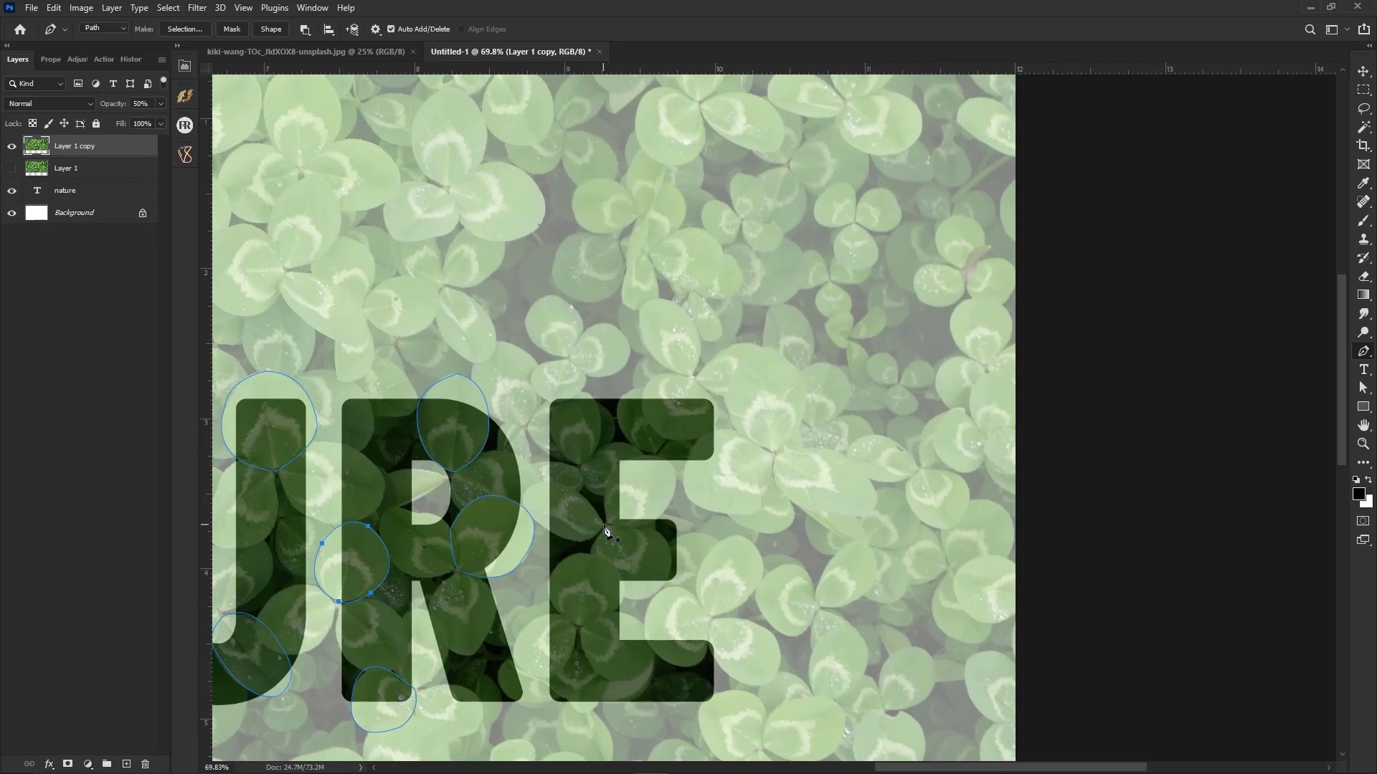
pyautogui.press('Escape')
pyautogui.moveTo(548, 481); pyautogui.dragTo(622, 490)
# - Trace a closed path around the leaf overlapping the lower left side of the E's stem
pyautogui.scroll(-1, 628, 560)
pyautogui.hscroll(1, 627, 559)
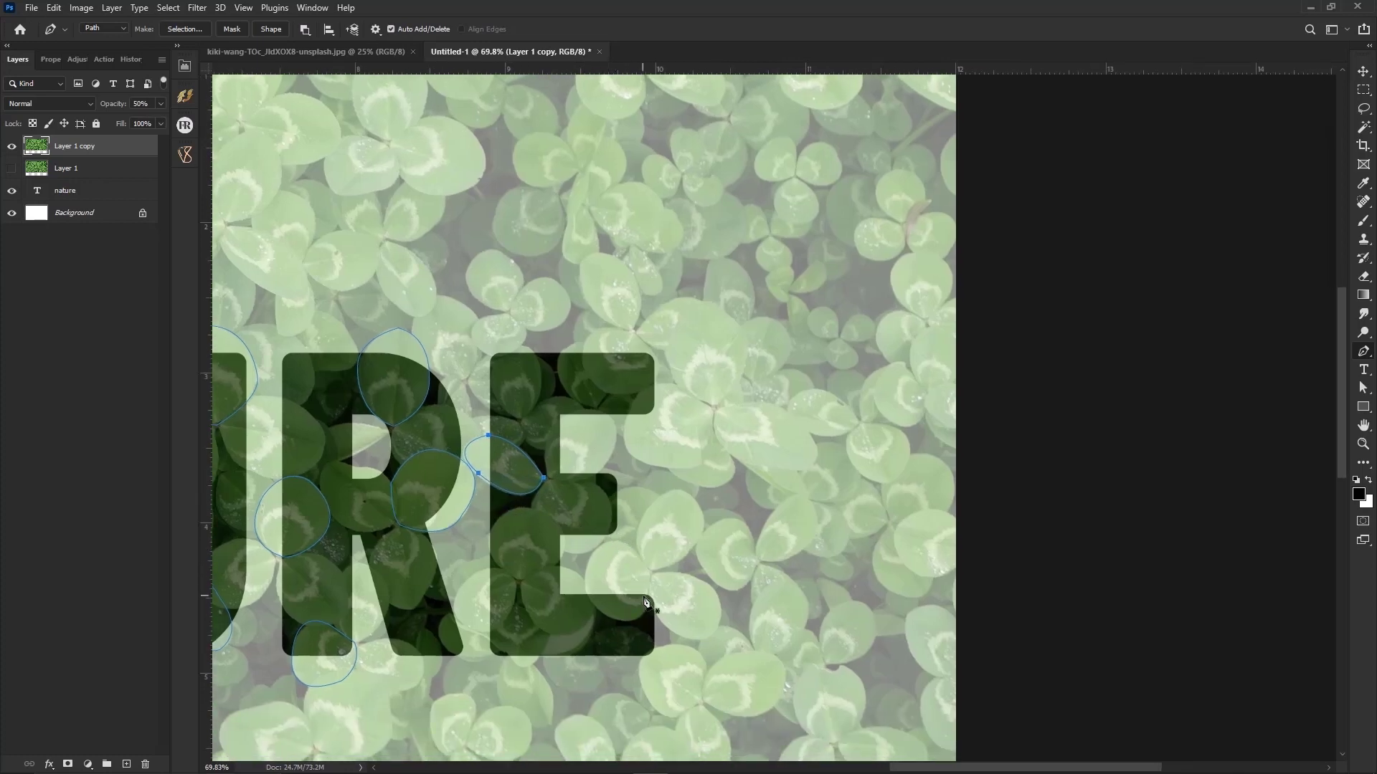
pyautogui.scroll(-1, 624, 645)
pyautogui.hscroll(-1, 623, 646)
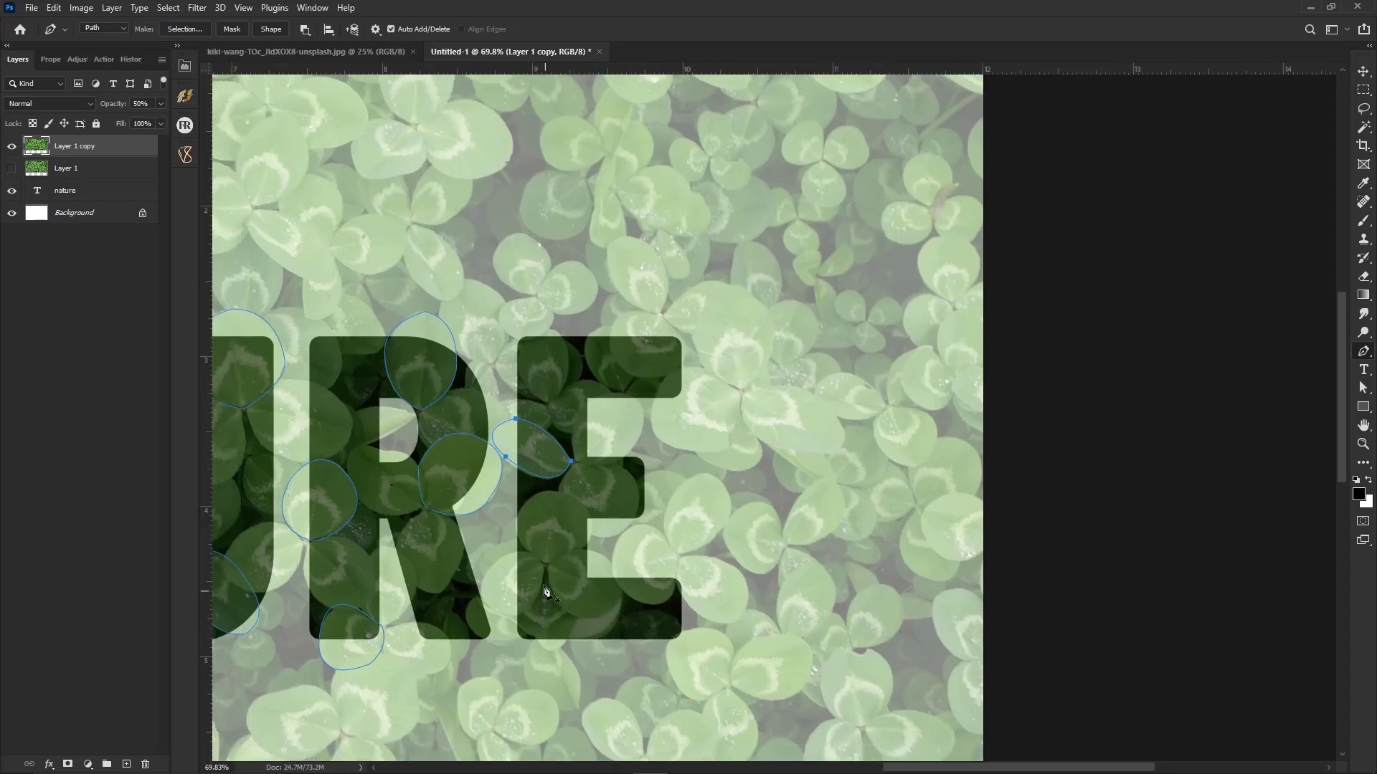
pyautogui.moveTo(504, 616); pyautogui.dragTo(468, 597)
pyautogui.click(504, 615)
pyautogui.moveTo(489, 568); pyautogui.dragTo(566, 587)
pyautogui.click(491, 569)
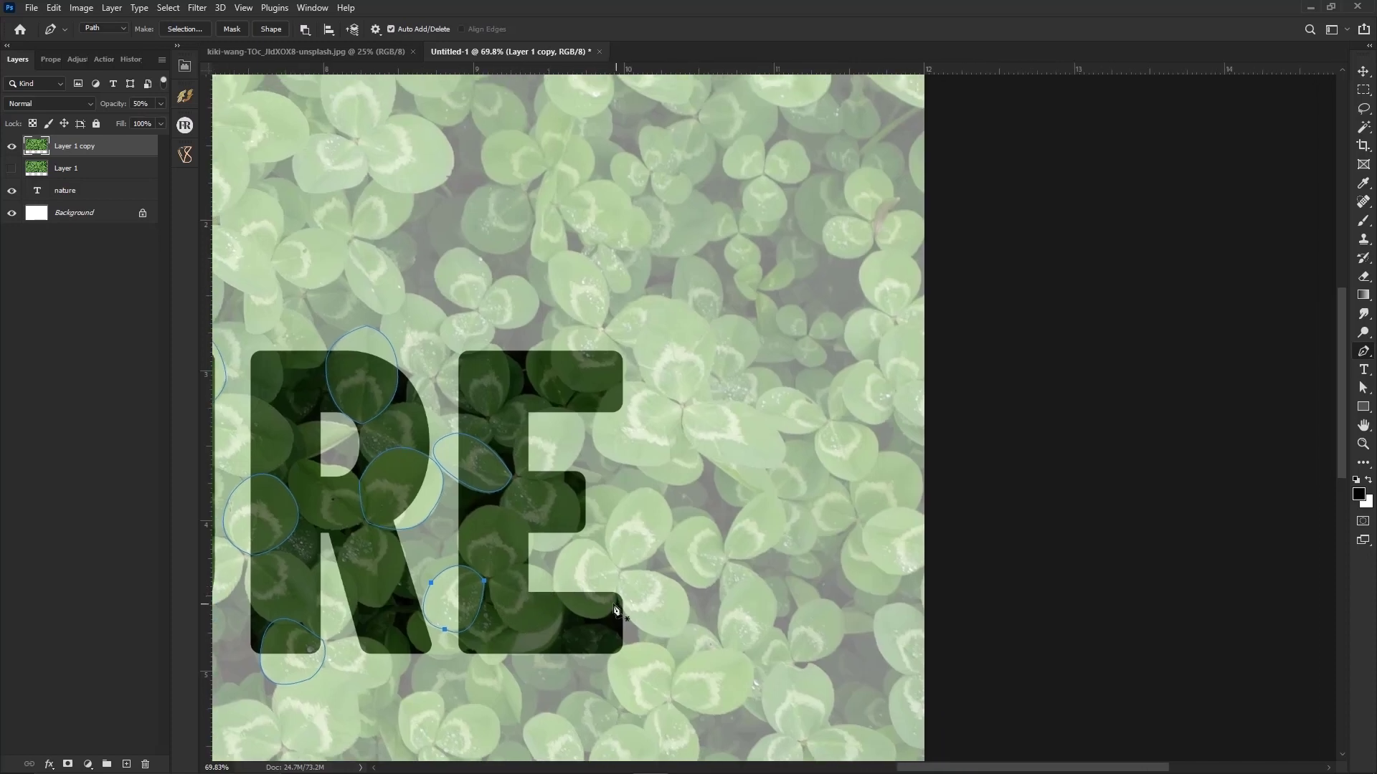
# - Trace a closed path around the leaf overlapping the upper edge of the E's bottom arm
pyautogui.click(619, 572)
pyautogui.moveTo(585, 618); pyautogui.dragTo(548, 601)
pyautogui.keyDown('alt'); pyautogui.click(586, 617); pyautogui.keyUp('alt')
pyautogui.moveTo(559, 556); pyautogui.dragTo(586, 510)
pyautogui.keyDown('alt'); pyautogui.click(559, 557); pyautogui.keyUp('alt')
pyautogui.moveTo(619, 572); pyautogui.dragTo(628, 686)
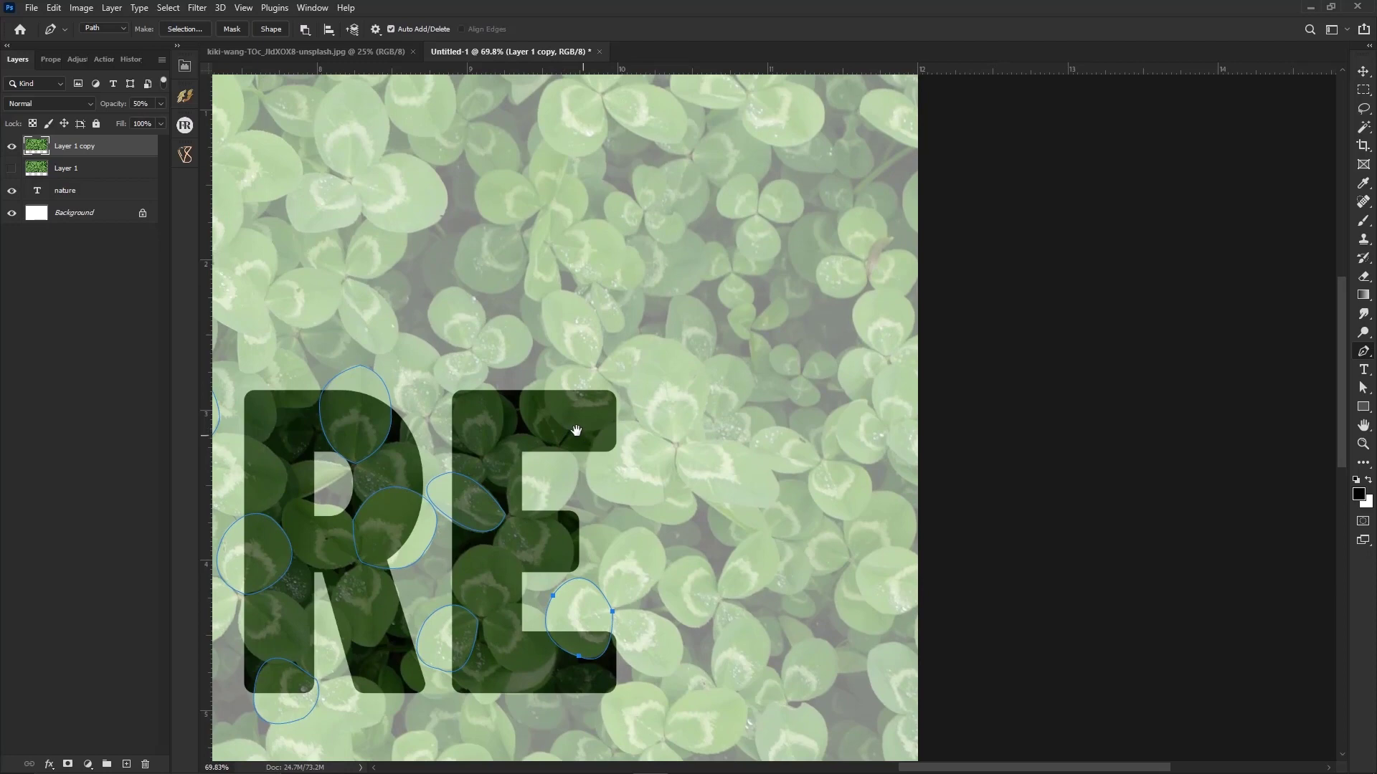
# - Trace a closed path around the leaf rising above the E's top arm
pyautogui.moveTo(577, 433); pyautogui.dragTo(580, 456)
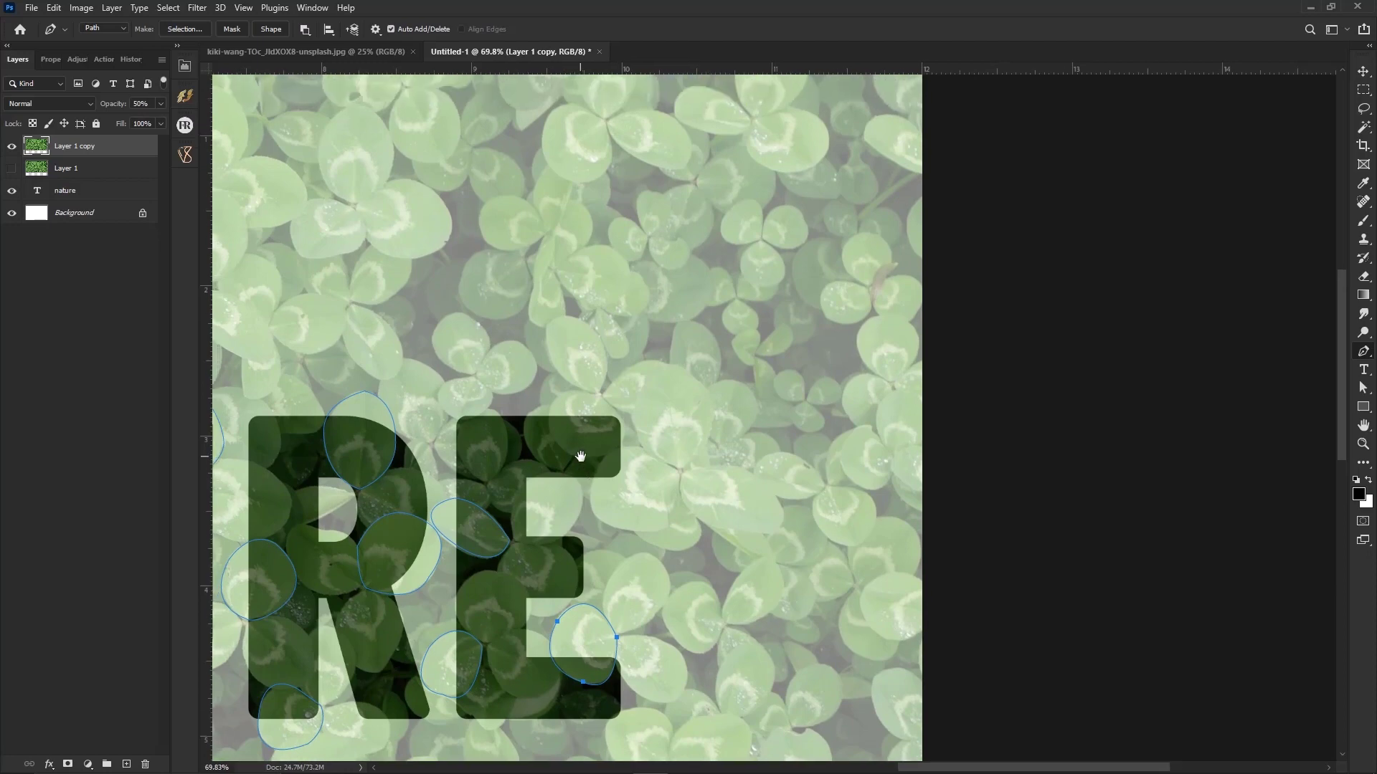
pyautogui.click(601, 397)
pyautogui.moveTo(614, 449); pyautogui.dragTo(567, 374)
pyautogui.click(600, 396)
# - Raise the opacity of Layer 1 copy to 100%
pyautogui.scroll(-2, 581, 477)
pyautogui.scroll(-3, 580, 477)
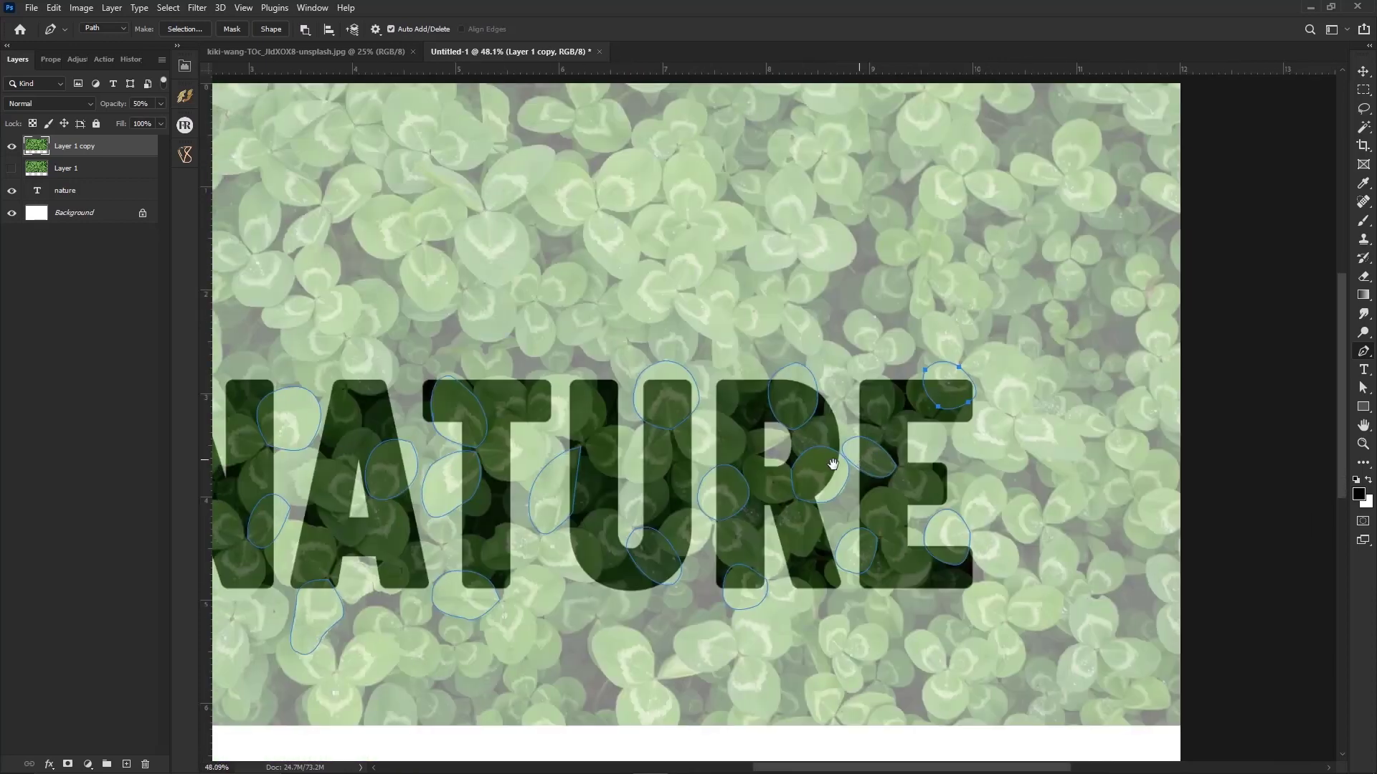
pyautogui.scroll(1, 634, 520)
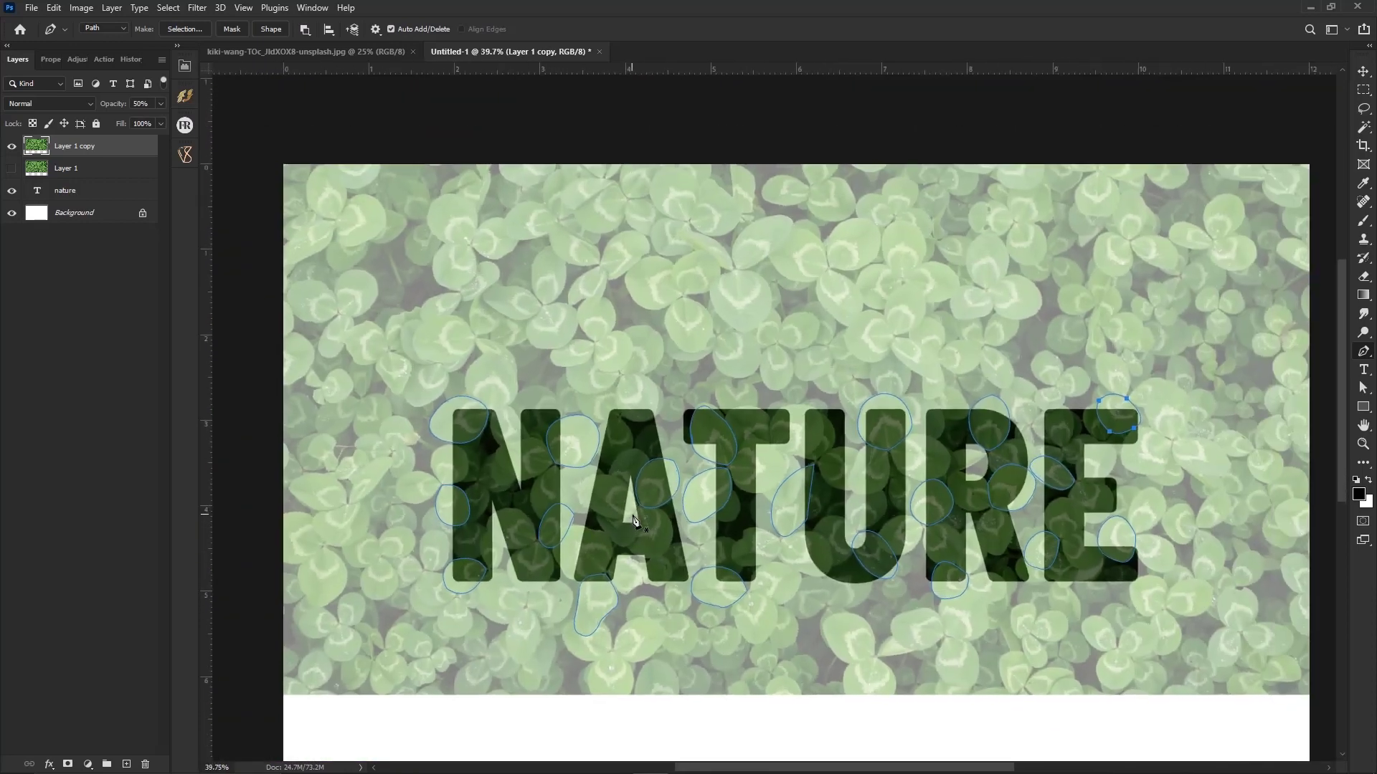
pyautogui.moveTo(648, 484); pyautogui.dragTo(608, 490)
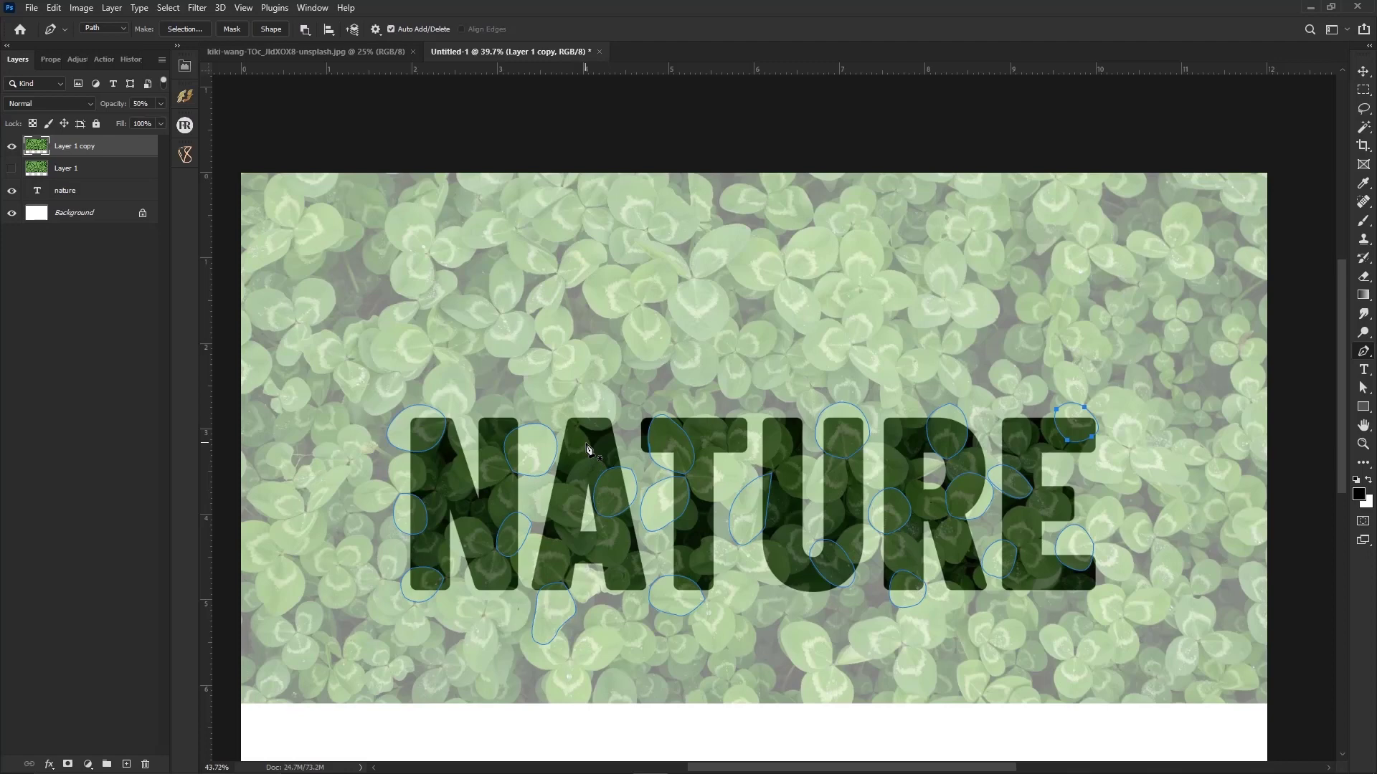
pyautogui.scroll(-2, 586, 450)
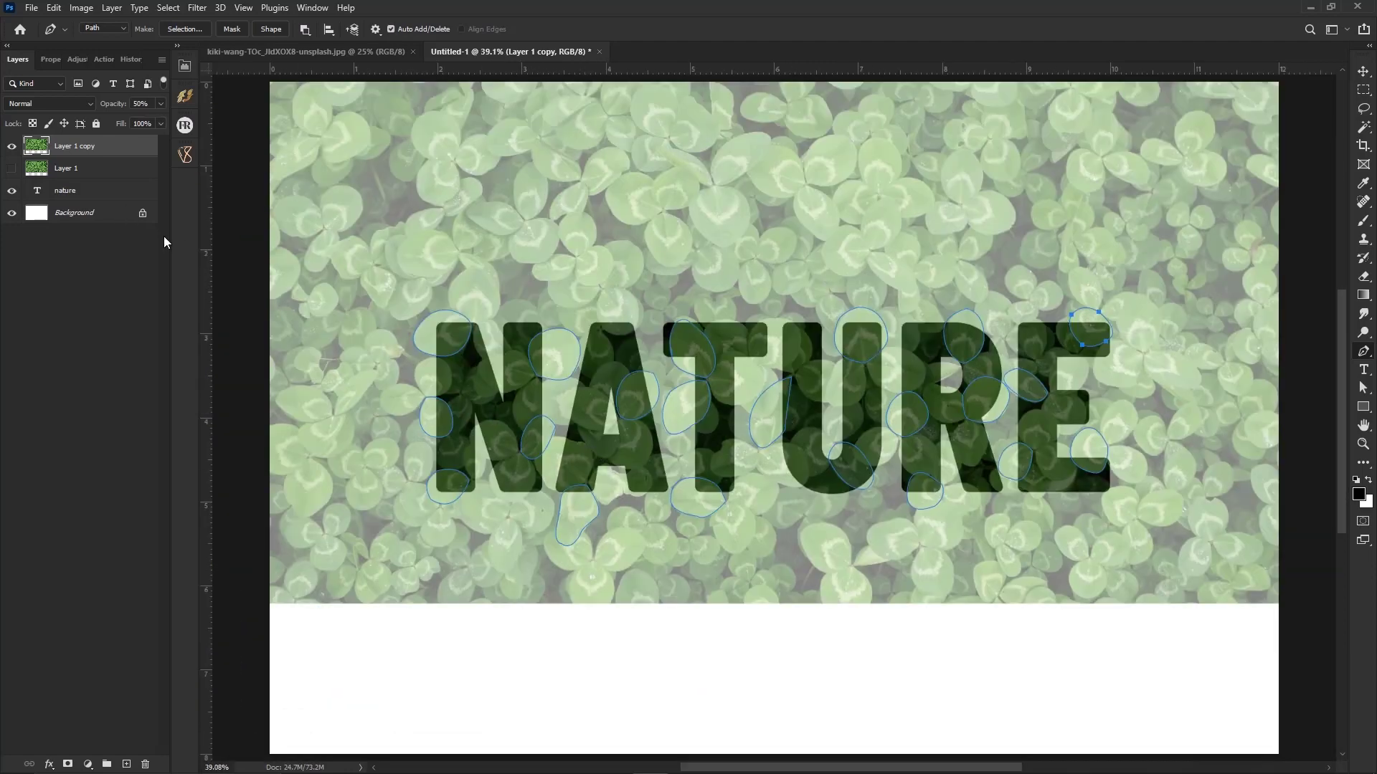
pyautogui.click(161, 104)
pyautogui.moveTo(161, 124); pyautogui.dragTo(166, 122)
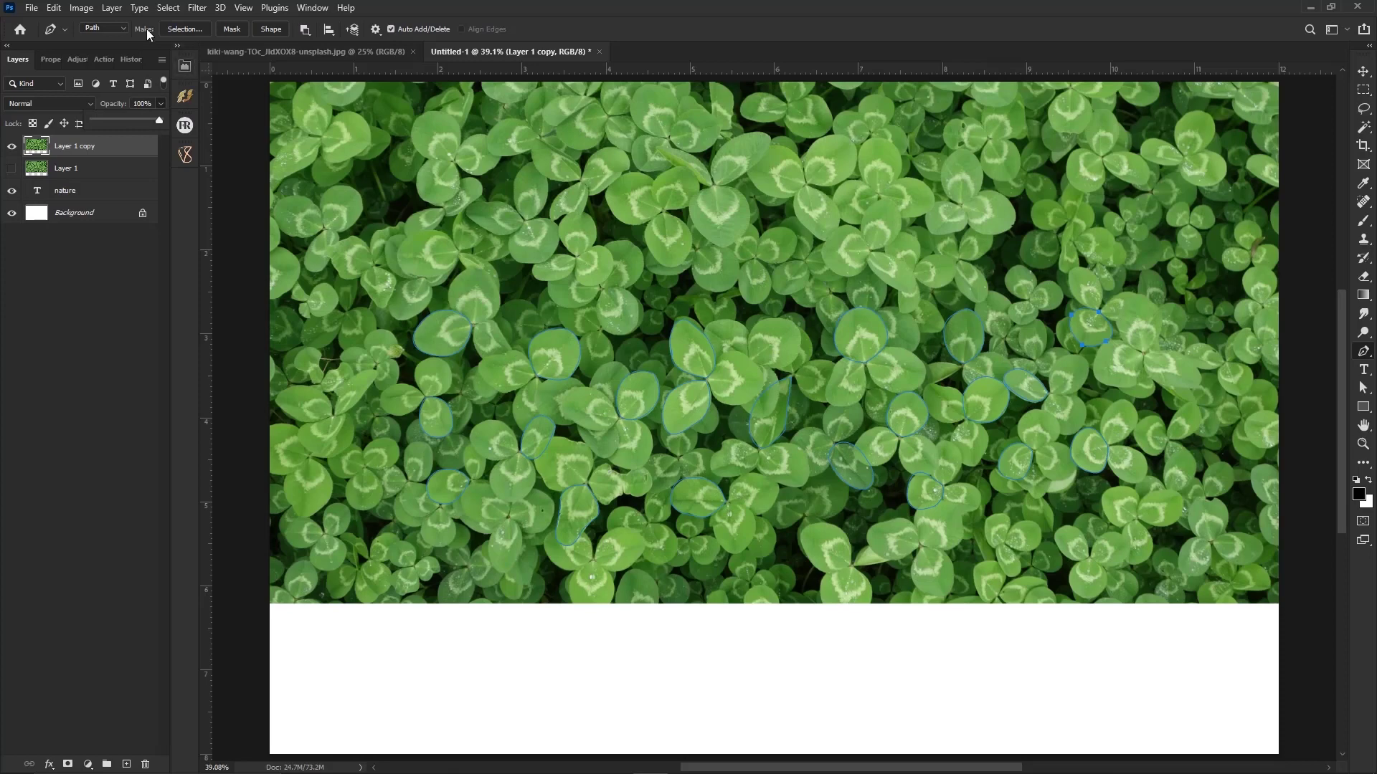
# - Mask Layer 1 copy down to the traced leaves, converting the leaf paths into a selection and inverting it
pyautogui.scroll(-1, 516, 358)
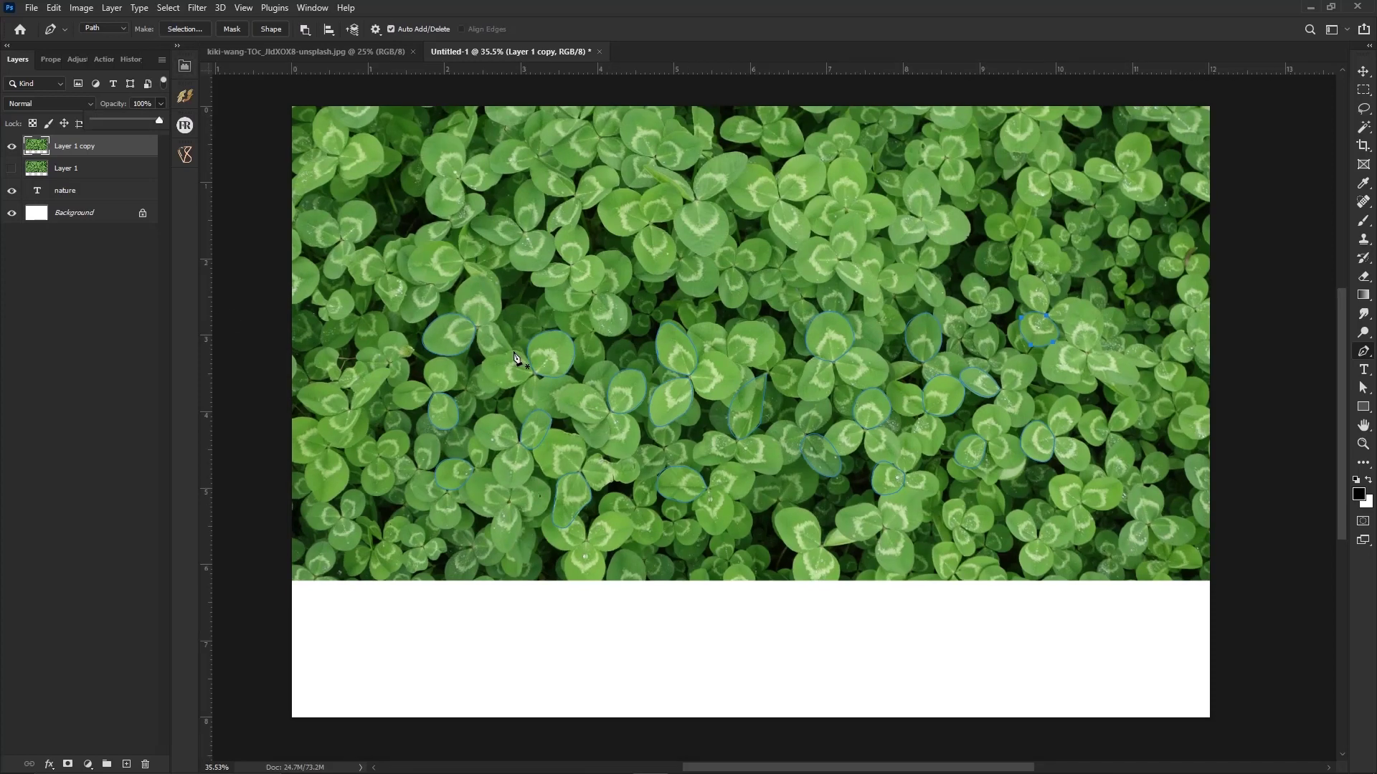
pyautogui.hotkey('ctrl', 'Return')
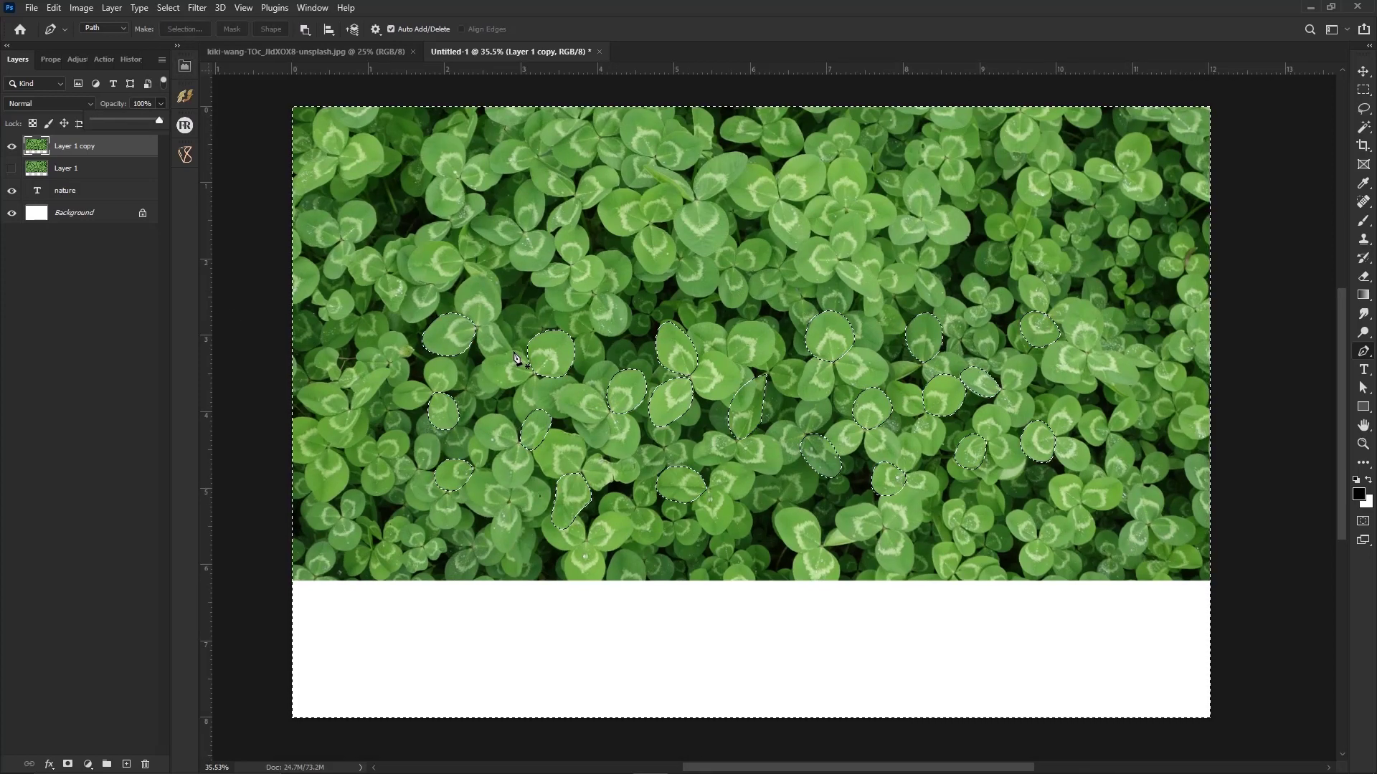
pyautogui.press('v')
pyautogui.scroll(3, 601, 372)
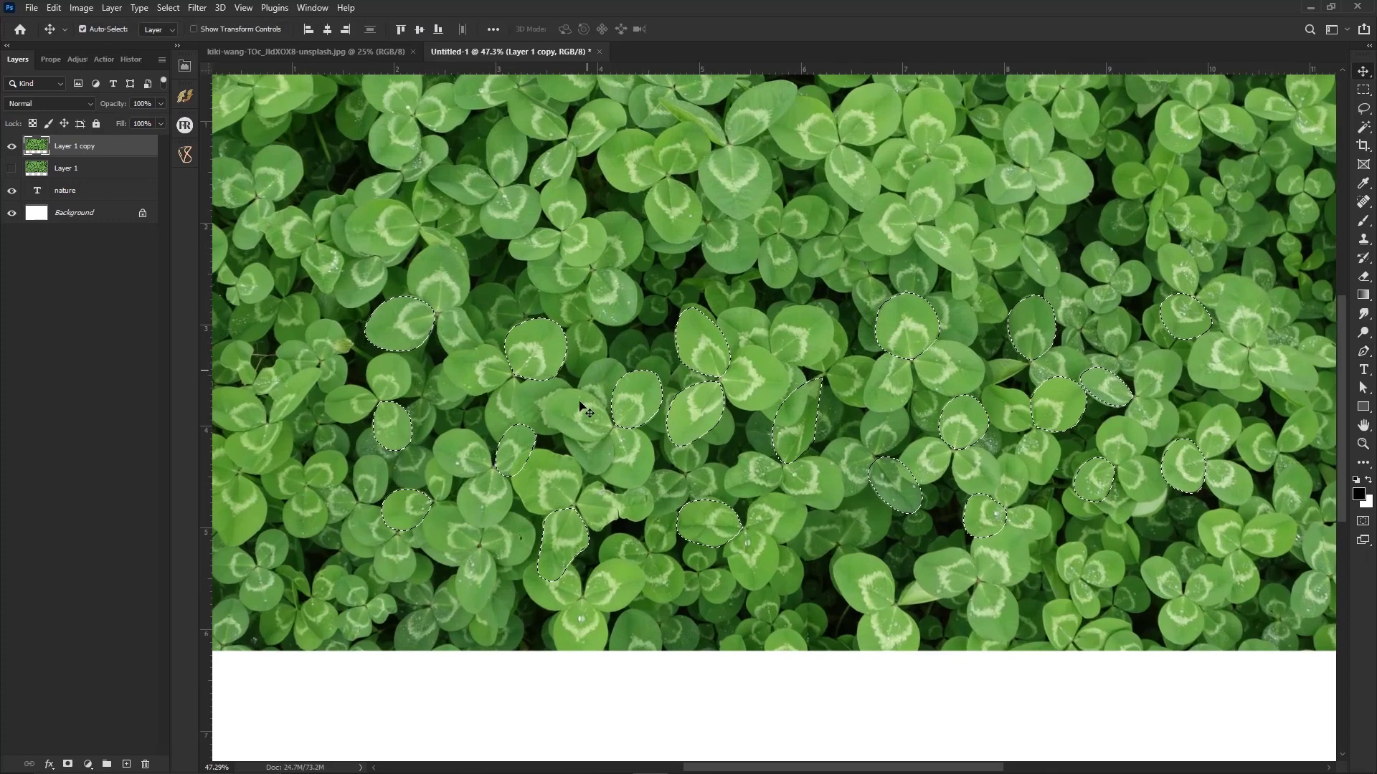
pyautogui.scroll(-1, 789, 262)
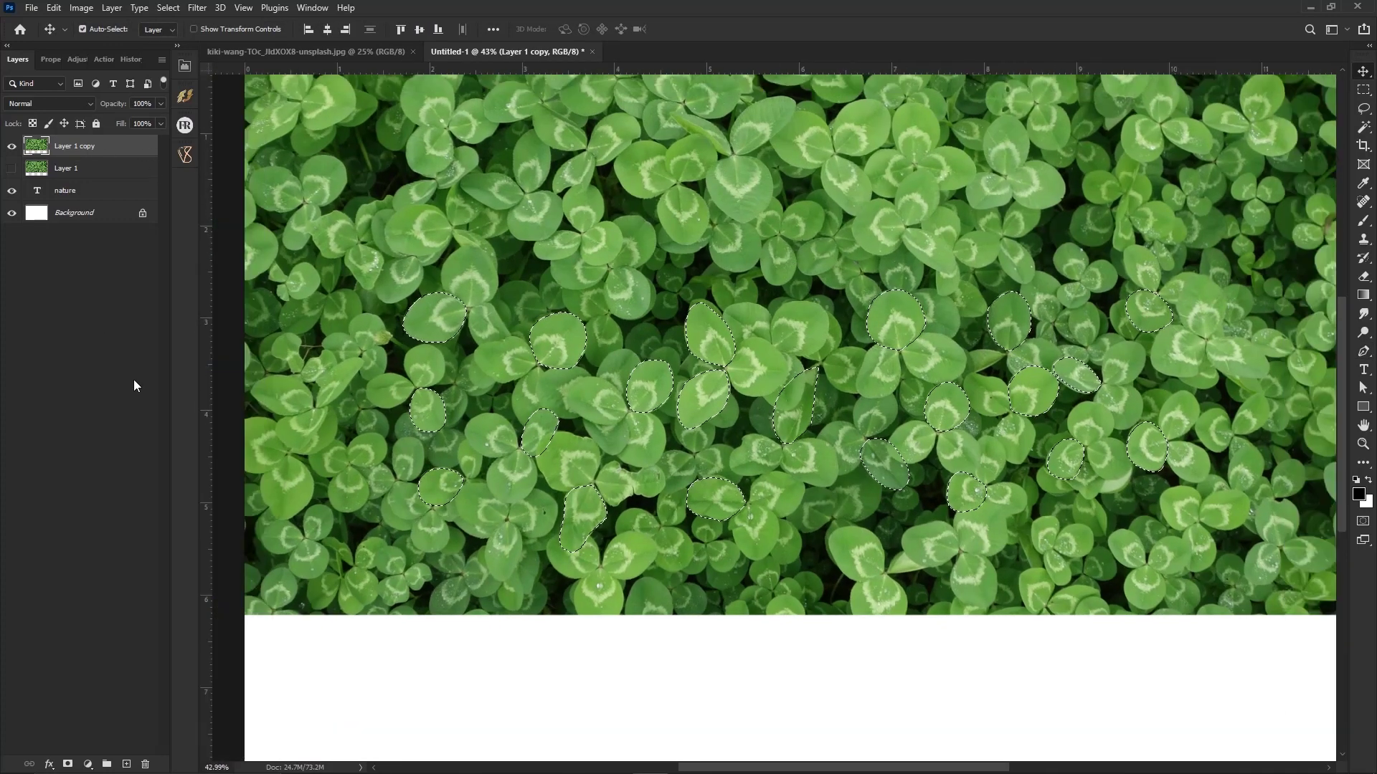
pyautogui.click(67, 764)
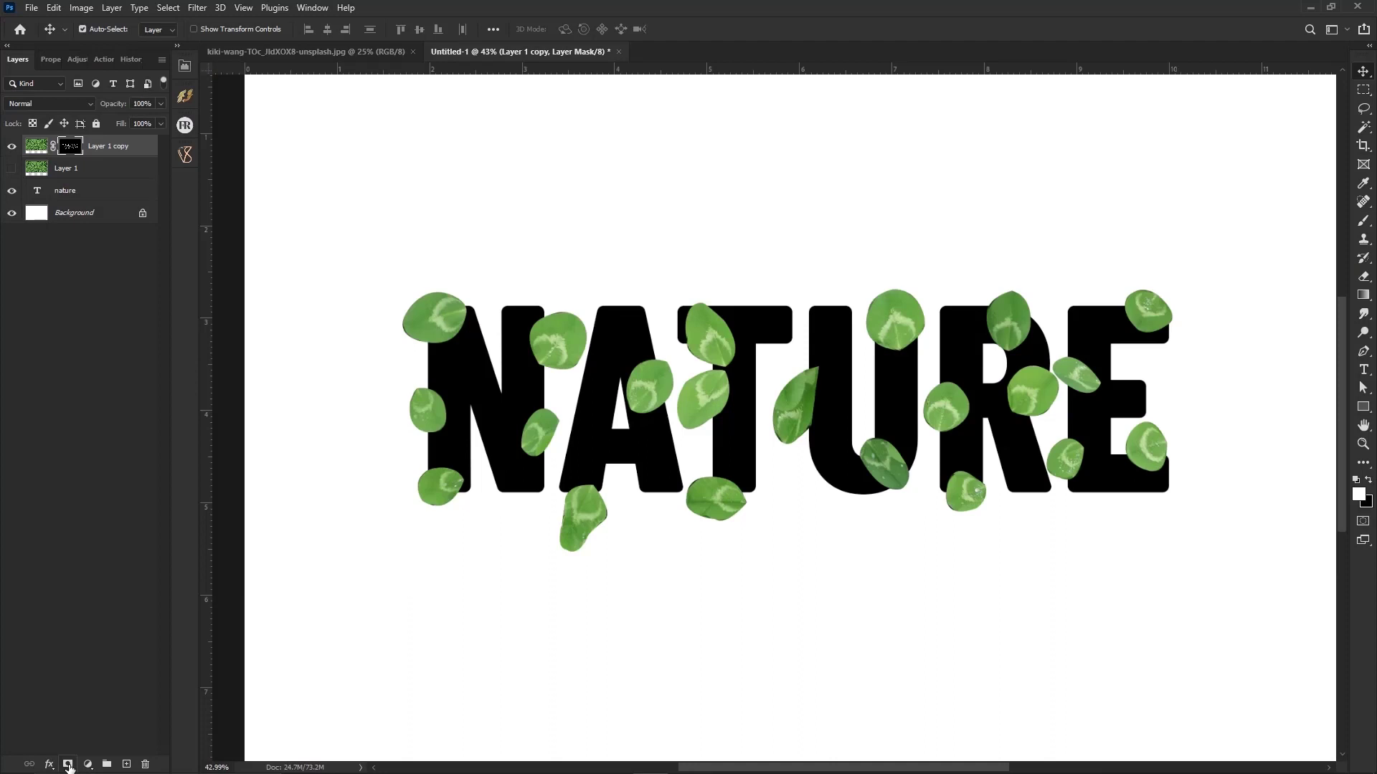
# - Load the nature text's outline as a selection and make Layer 1 visible
pyautogui.click(86, 176)
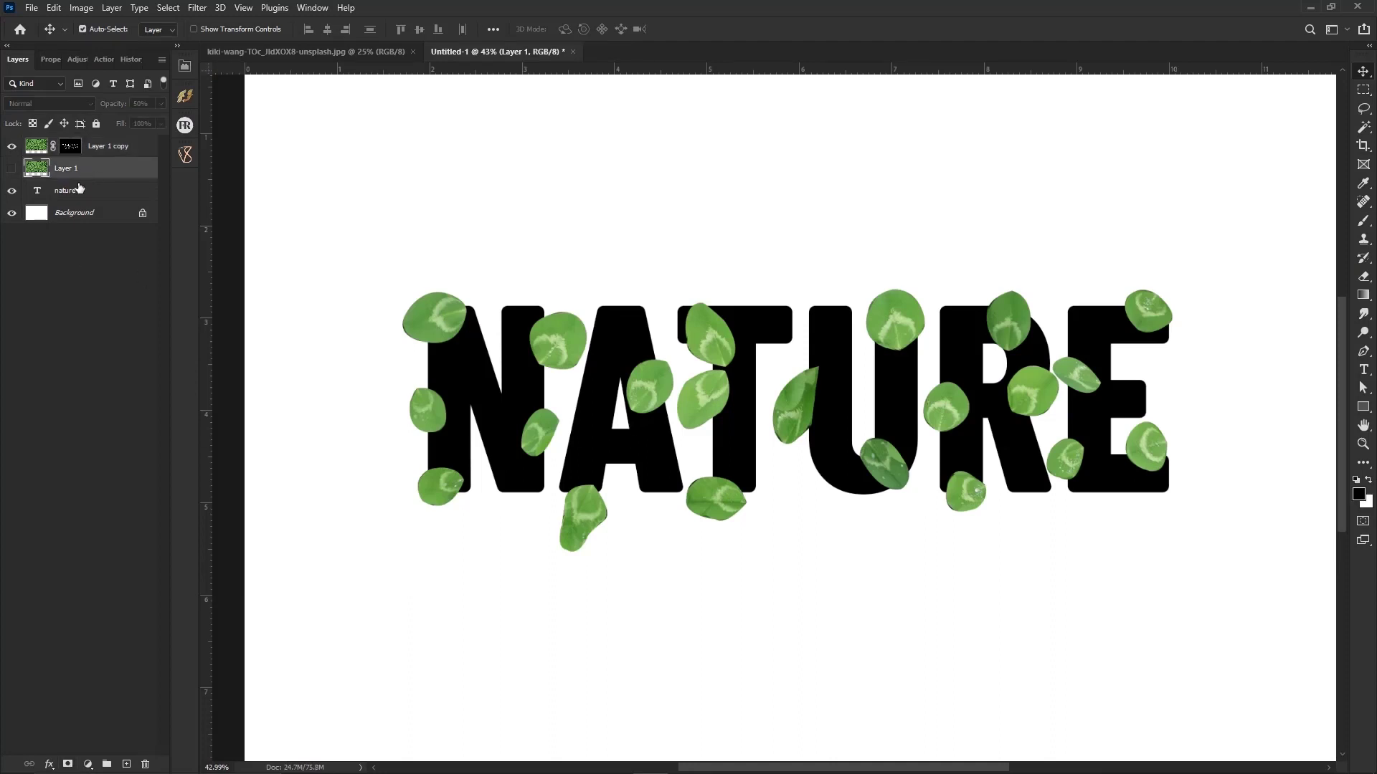
pyautogui.click(34, 189)
pyautogui.keyDown('ctrl'); pyautogui.click(36, 190); pyautogui.keyUp('ctrl')
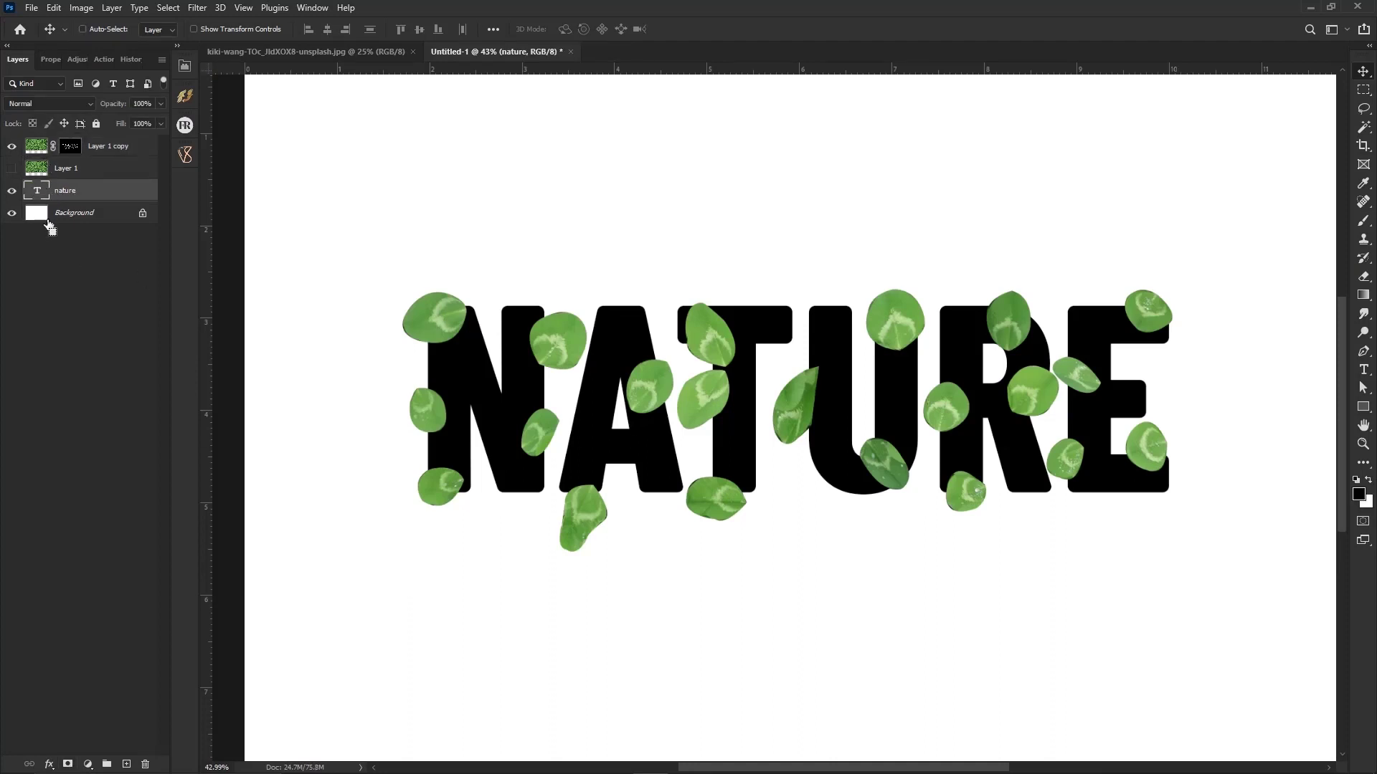
pyautogui.click(12, 168)
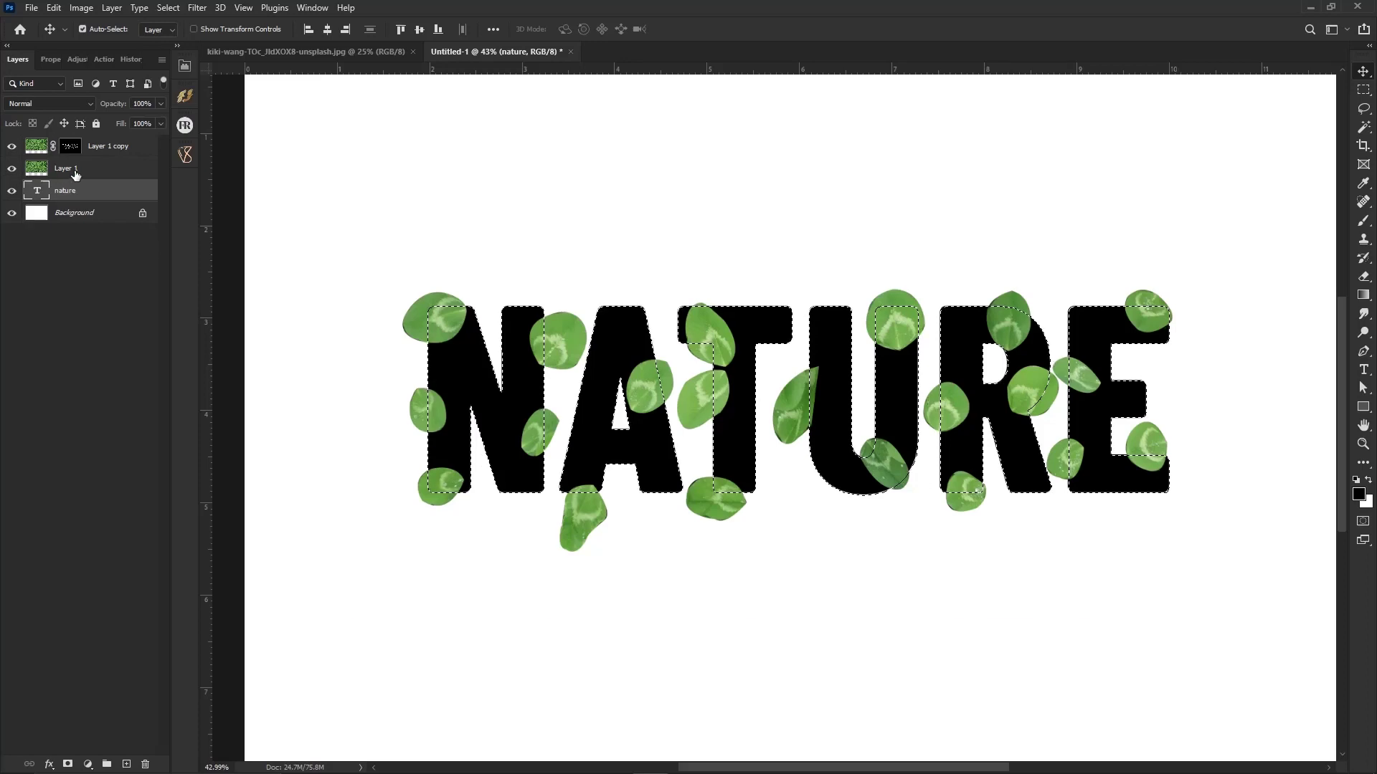
# - Mask Layer 1 to the selected outline of the nature text and raise its opacity to 100%
pyautogui.click(75, 174)
pyautogui.click(68, 764)
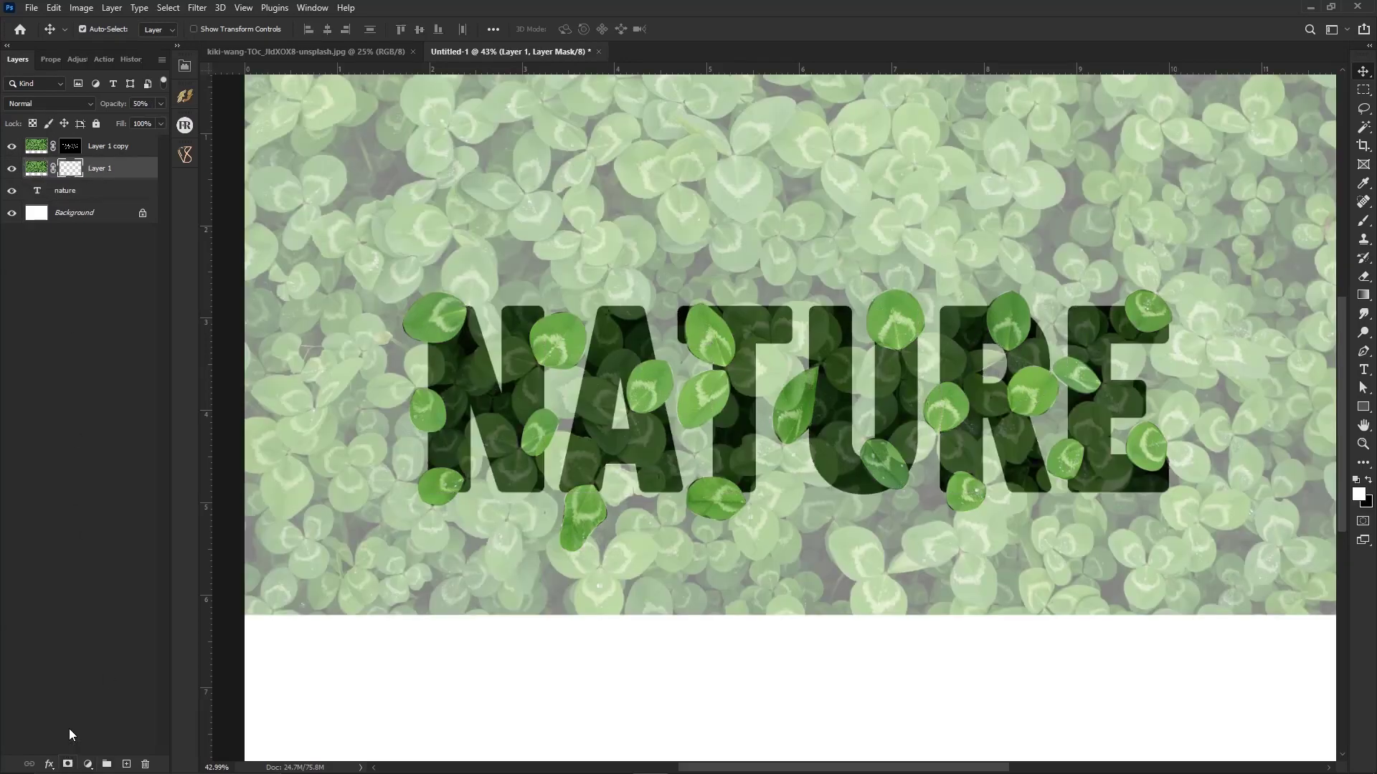
pyautogui.click(160, 104)
pyautogui.moveTo(133, 122); pyautogui.dragTo(164, 123)
# - Place the nature text layer above Layer 1 and reduce its fill to 0%
pyautogui.click(94, 193)
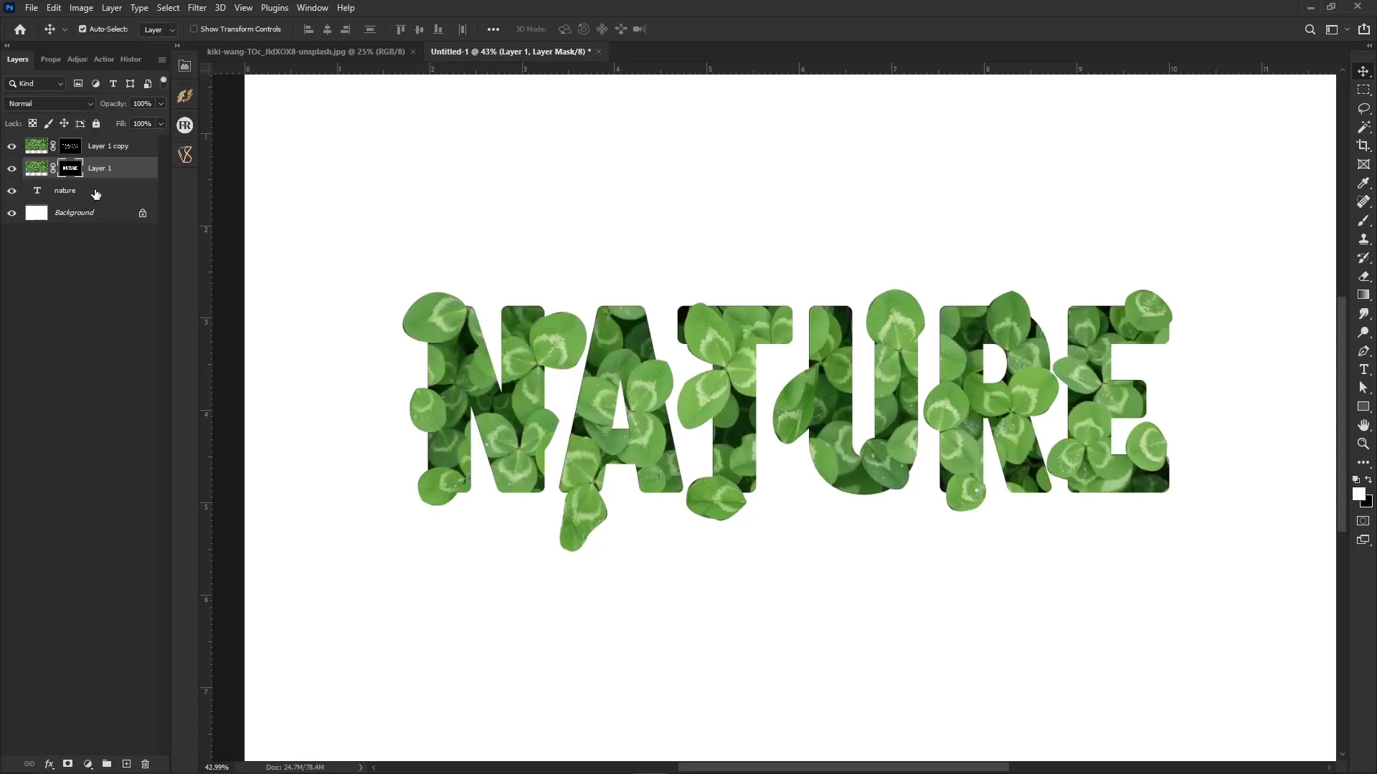
pyautogui.moveTo(97, 193); pyautogui.dragTo(123, 167)
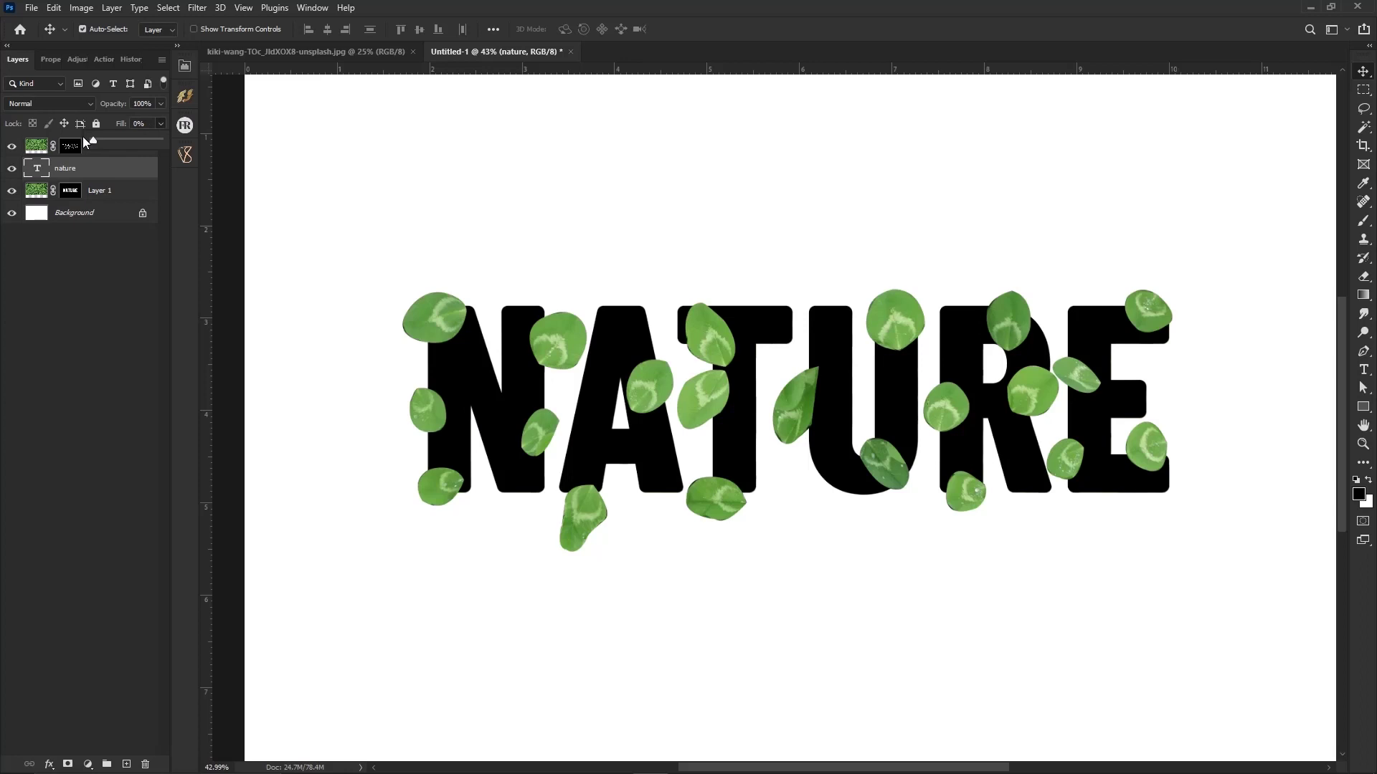
pyautogui.click(97, 175)
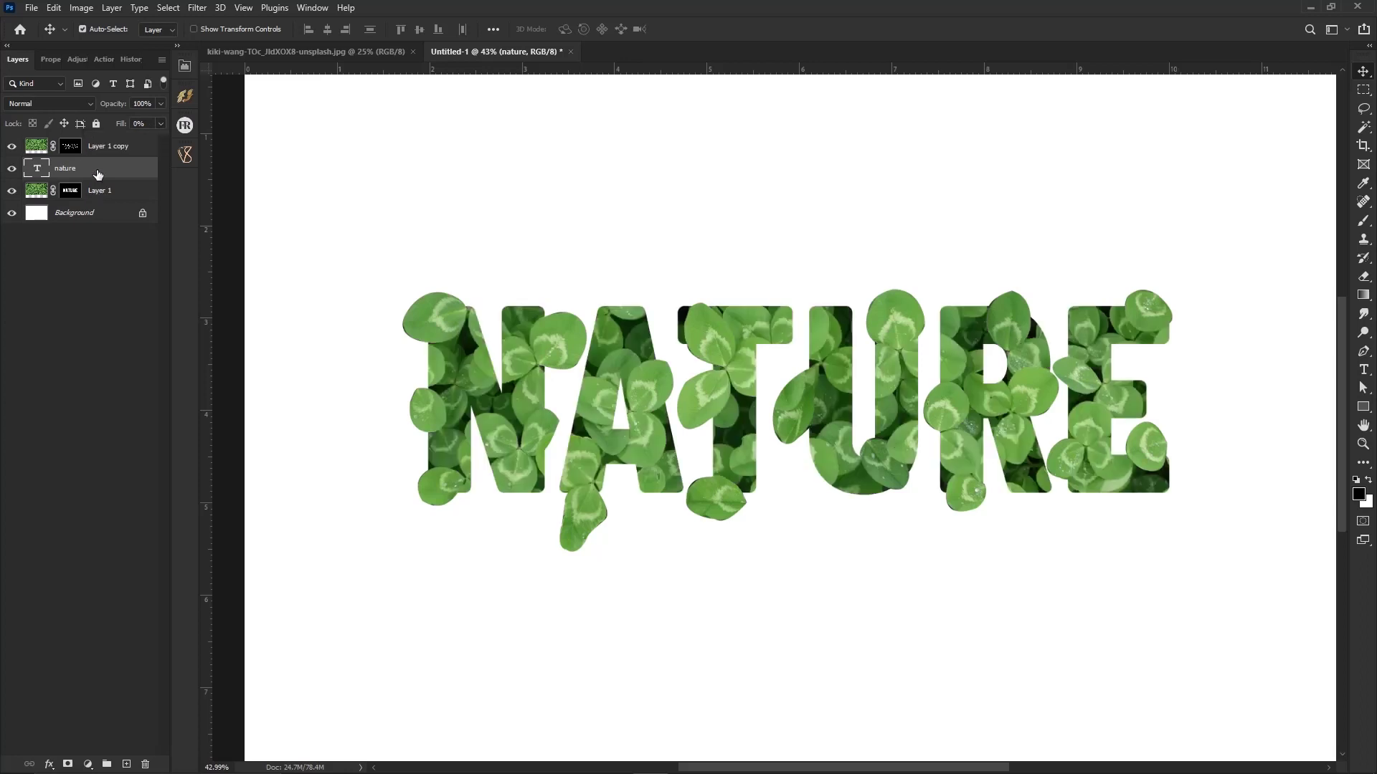
# - Apply a black Multiply inner shadow to the nature text, with 50% opacity, 155° angle and 11 px distance
pyautogui.rightClick(98, 175)
pyautogui.click(127, 120)
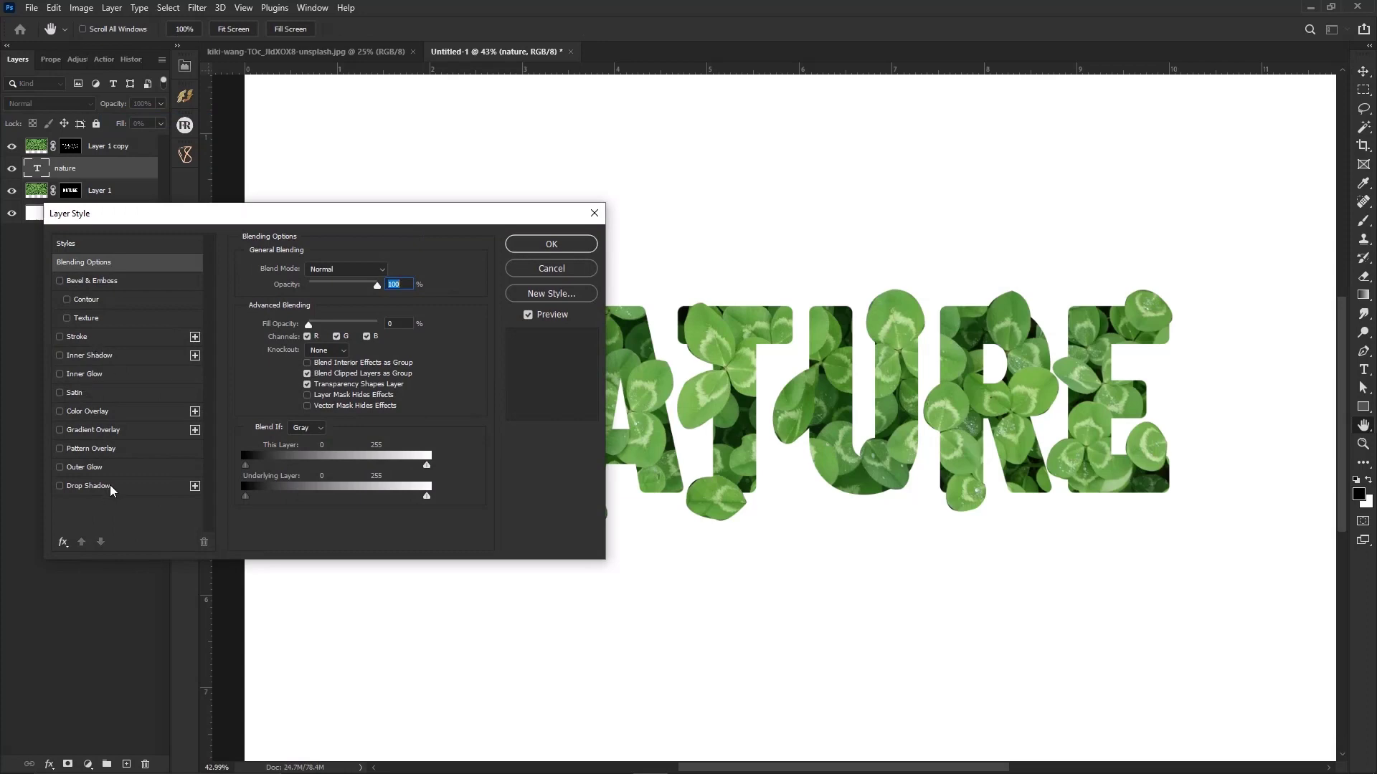
pyautogui.click(86, 356)
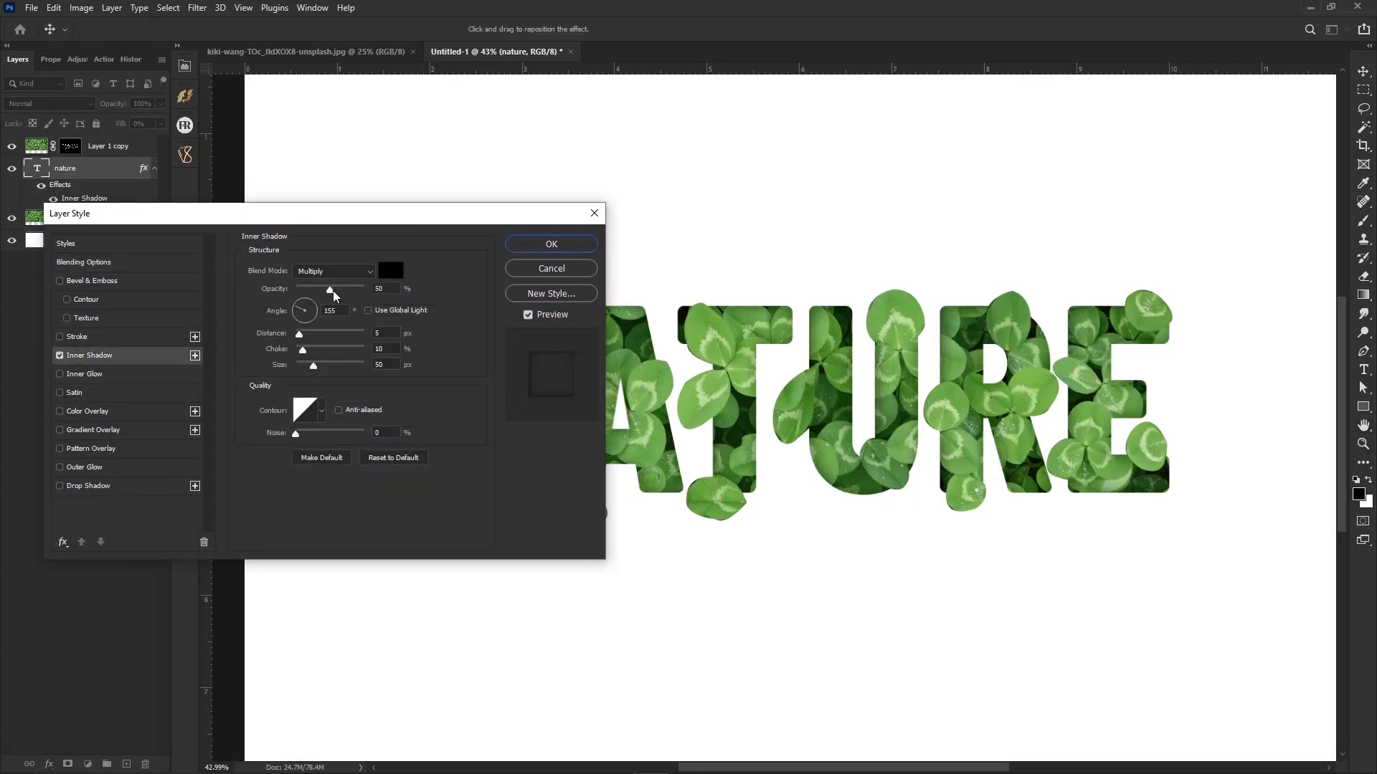
pyautogui.moveTo(366, 227); pyautogui.dragTo(443, 244)
pyautogui.scroll(-2, 869, 447)
pyautogui.moveTo(311, 365); pyautogui.dragTo(320, 370)
pyautogui.moveTo(315, 370); pyautogui.dragTo(323, 386)
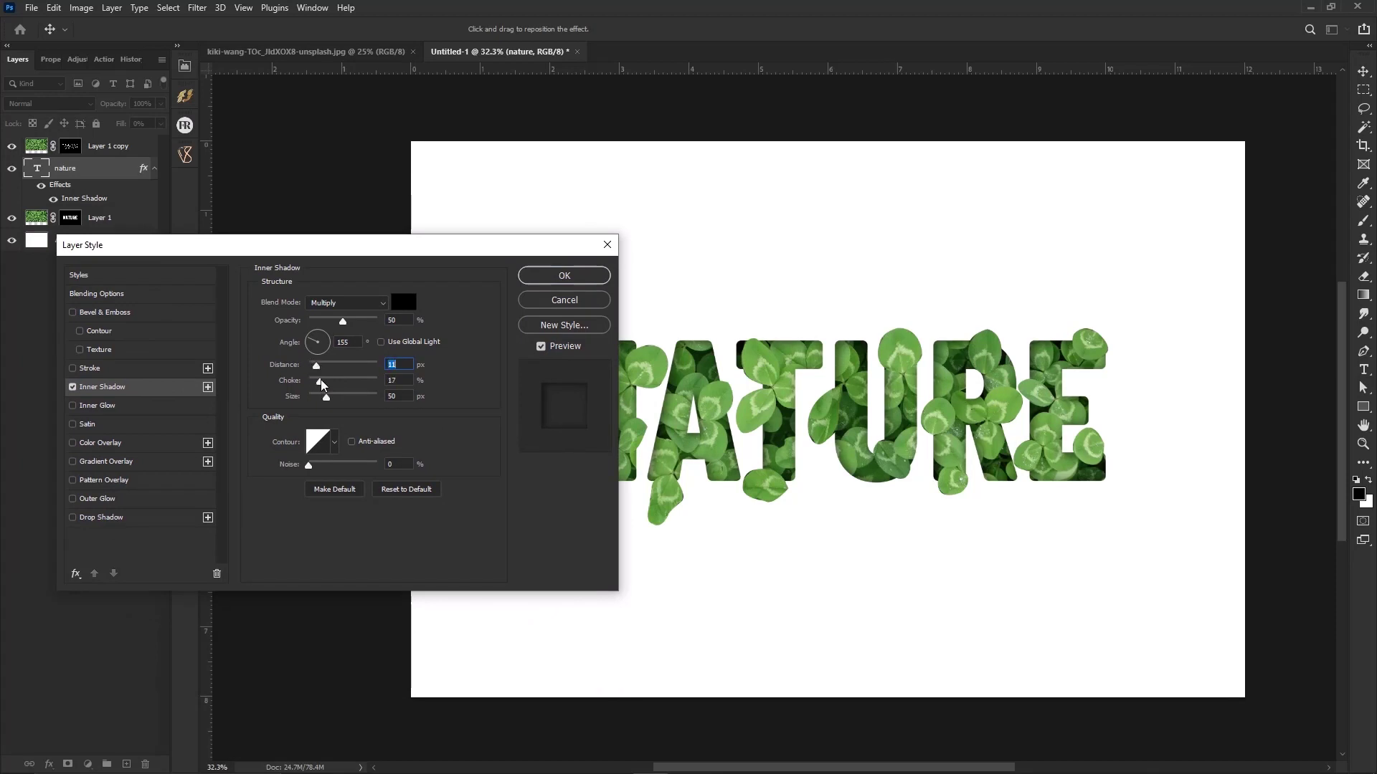
pyautogui.click(322, 385)
pyautogui.moveTo(326, 403); pyautogui.dragTo(327, 400)
pyautogui.click(563, 277)
pyautogui.click(156, 170)
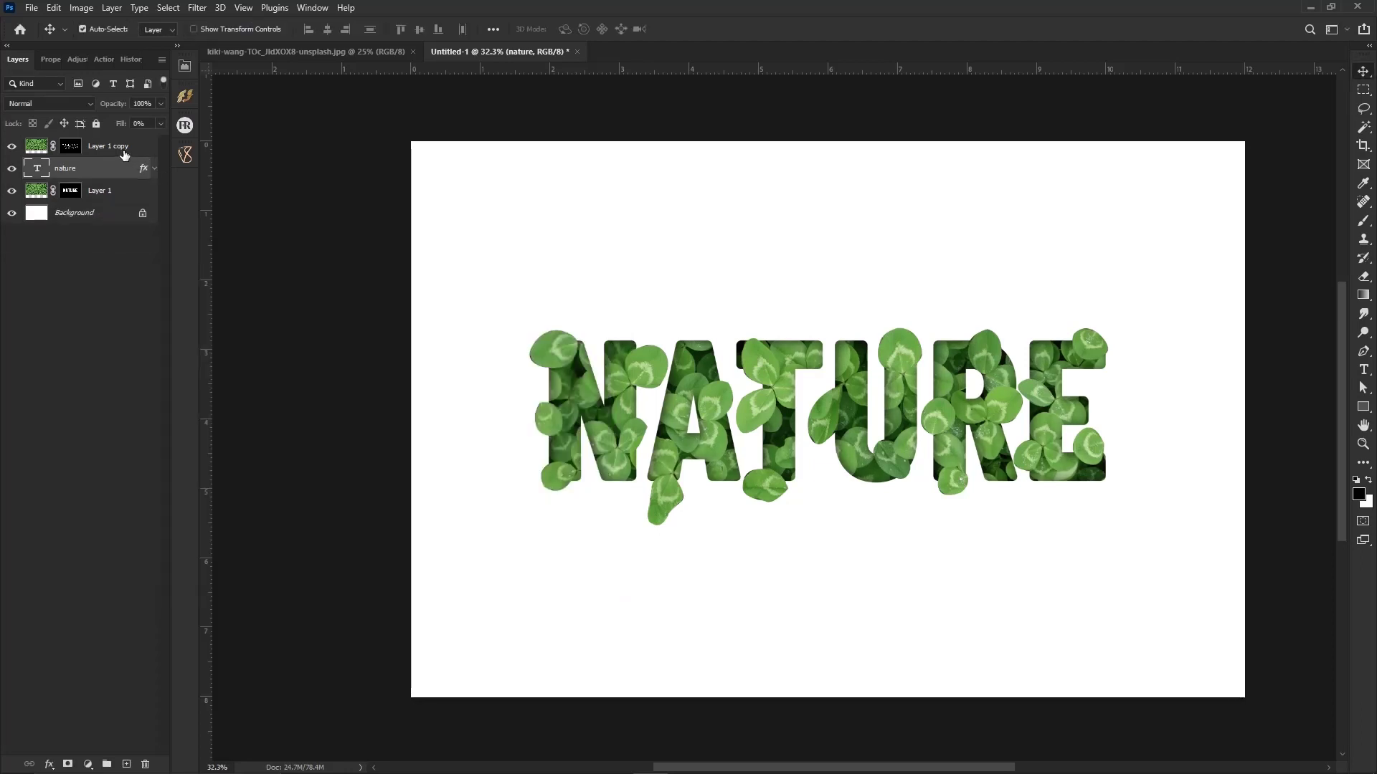
# - Add a drop shadow to Layer 1 copy with 30% opacity, 34 px distance, 27% spread and 62 px size
pyautogui.click(123, 150)
pyautogui.rightClick(123, 149)
pyautogui.click(140, 158)
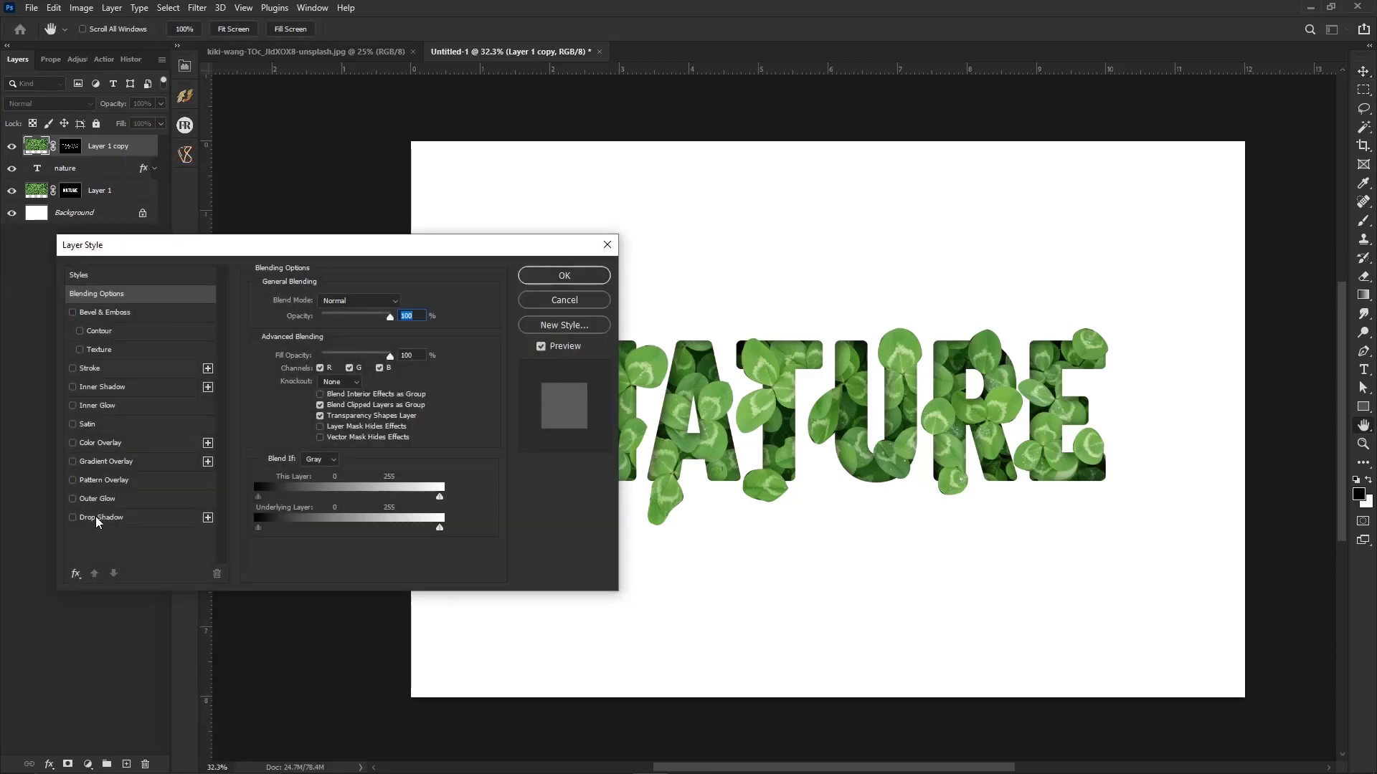
pyautogui.click(96, 516)
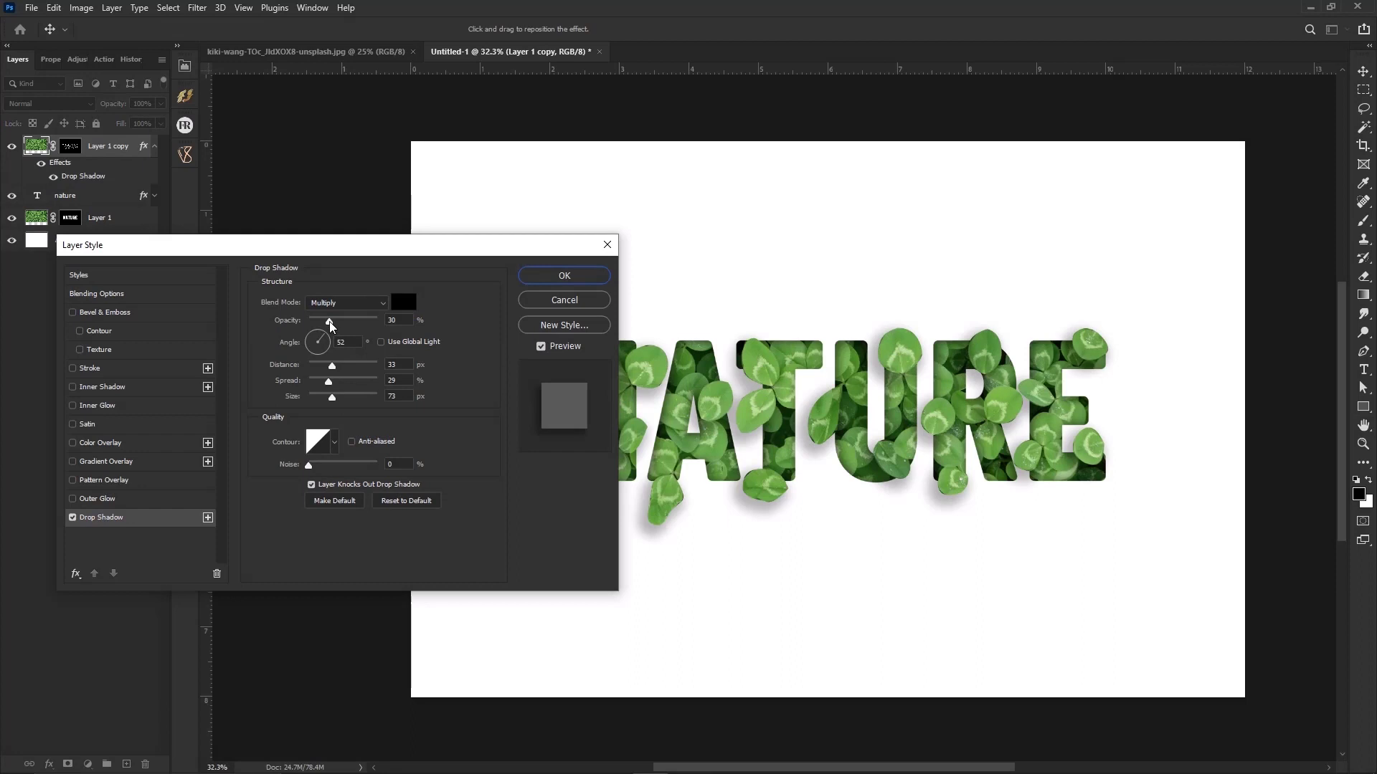
pyautogui.moveTo(331, 326); pyautogui.dragTo(332, 325)
pyautogui.moveTo(320, 366); pyautogui.dragTo(338, 365)
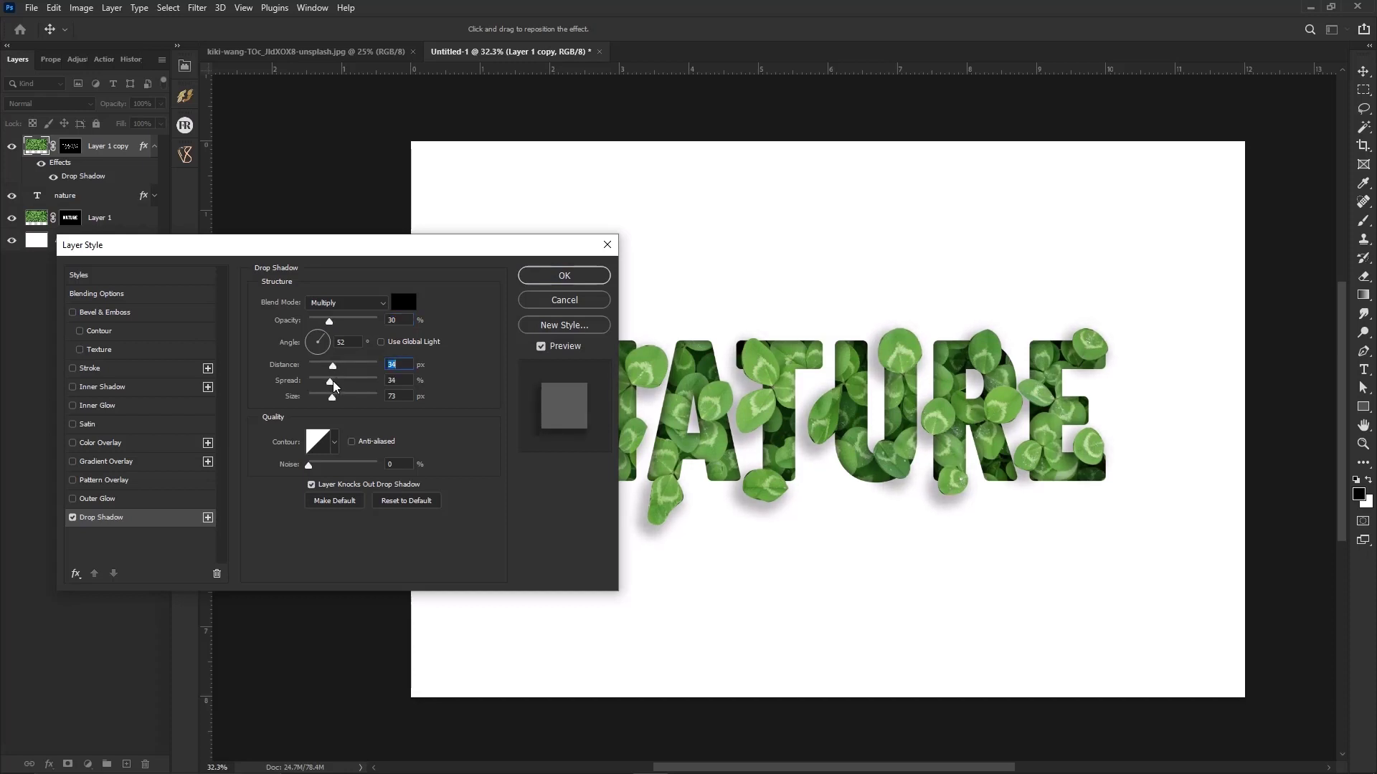
pyautogui.moveTo(332, 382); pyautogui.dragTo(332, 402)
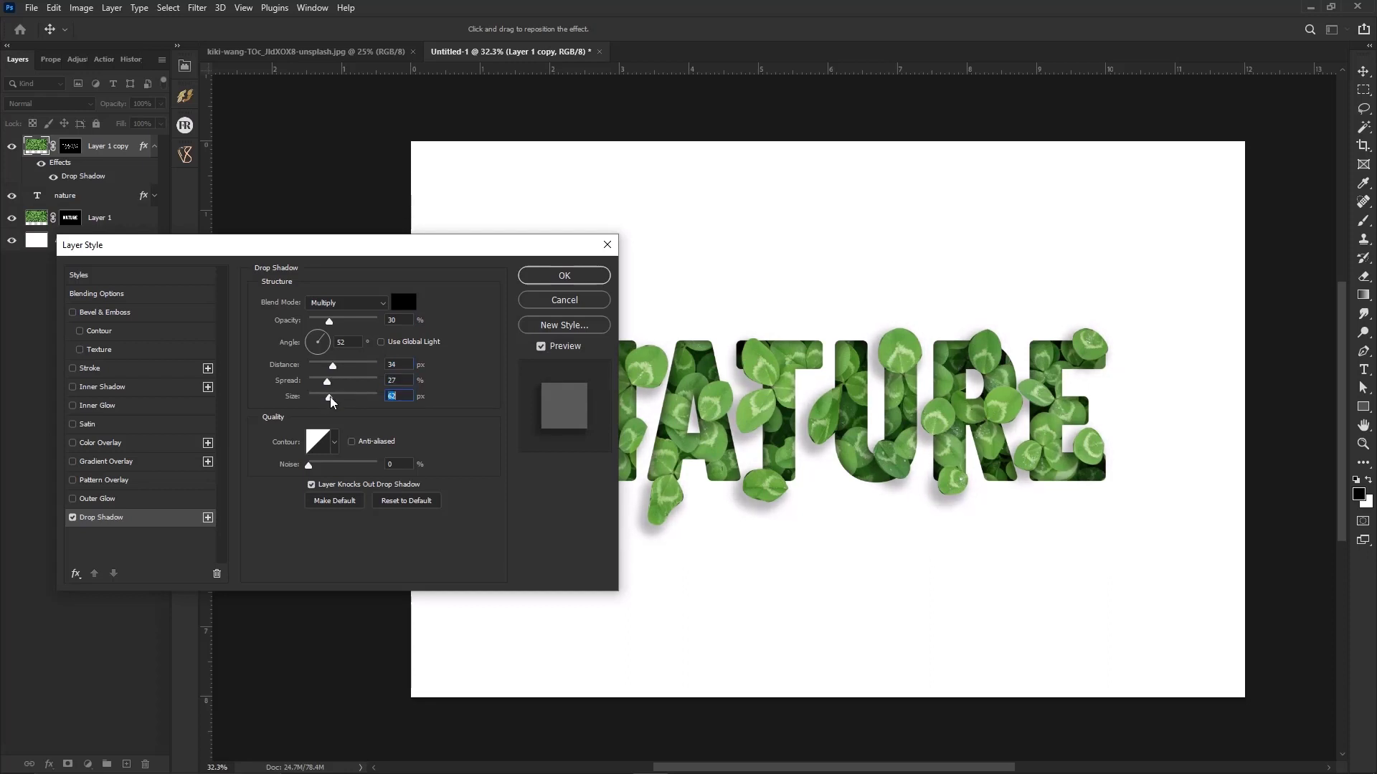
pyautogui.click(529, 276)
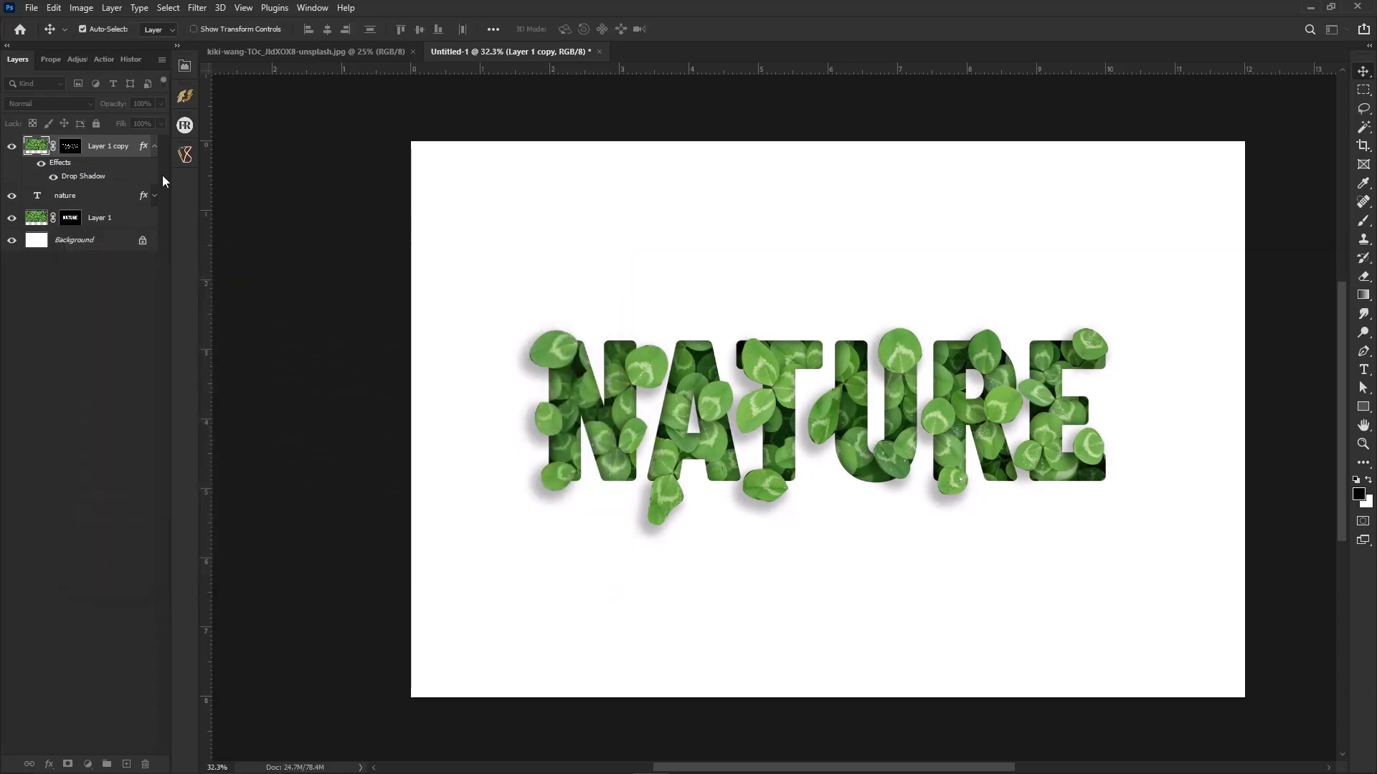
# - Convert the drop shadow effect of Layer 1 copy into a separate layer
pyautogui.rightClick(83, 180)
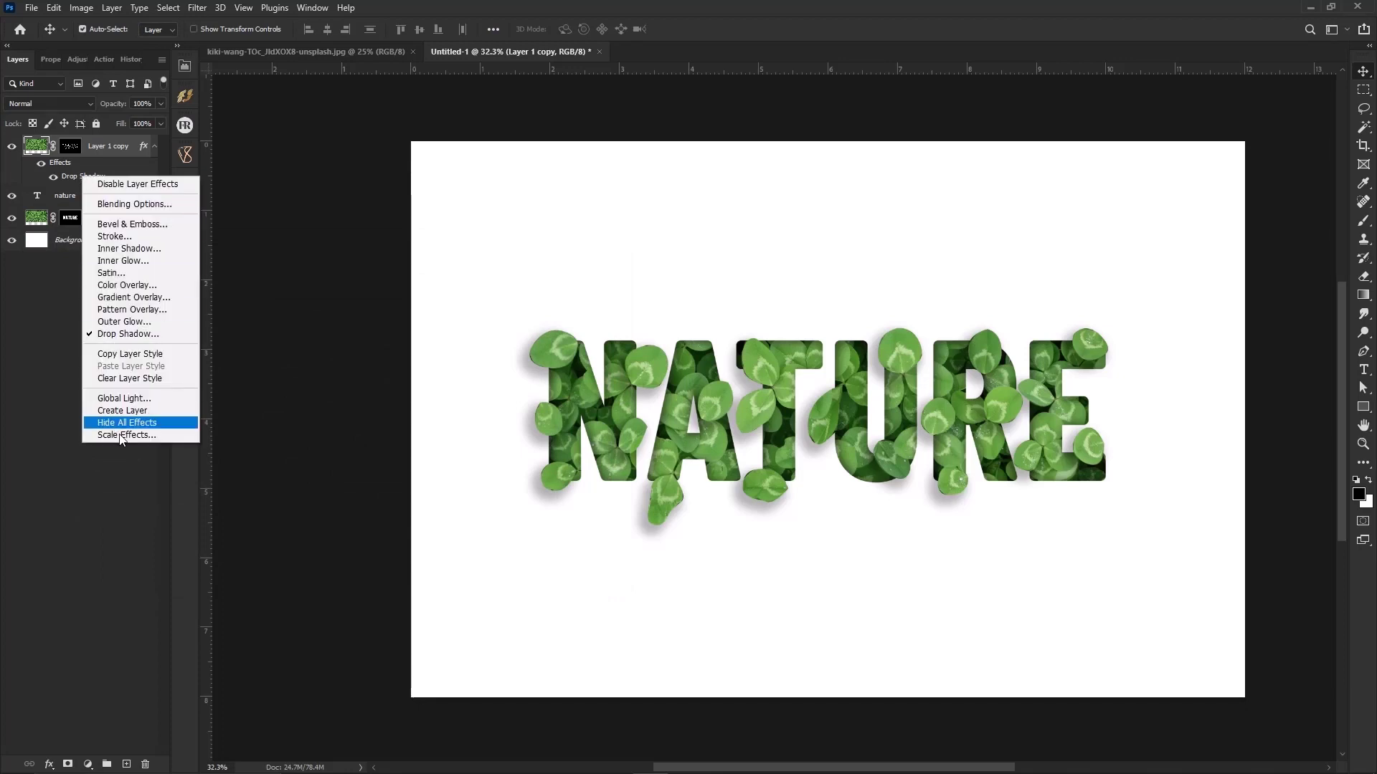
pyautogui.click(114, 410)
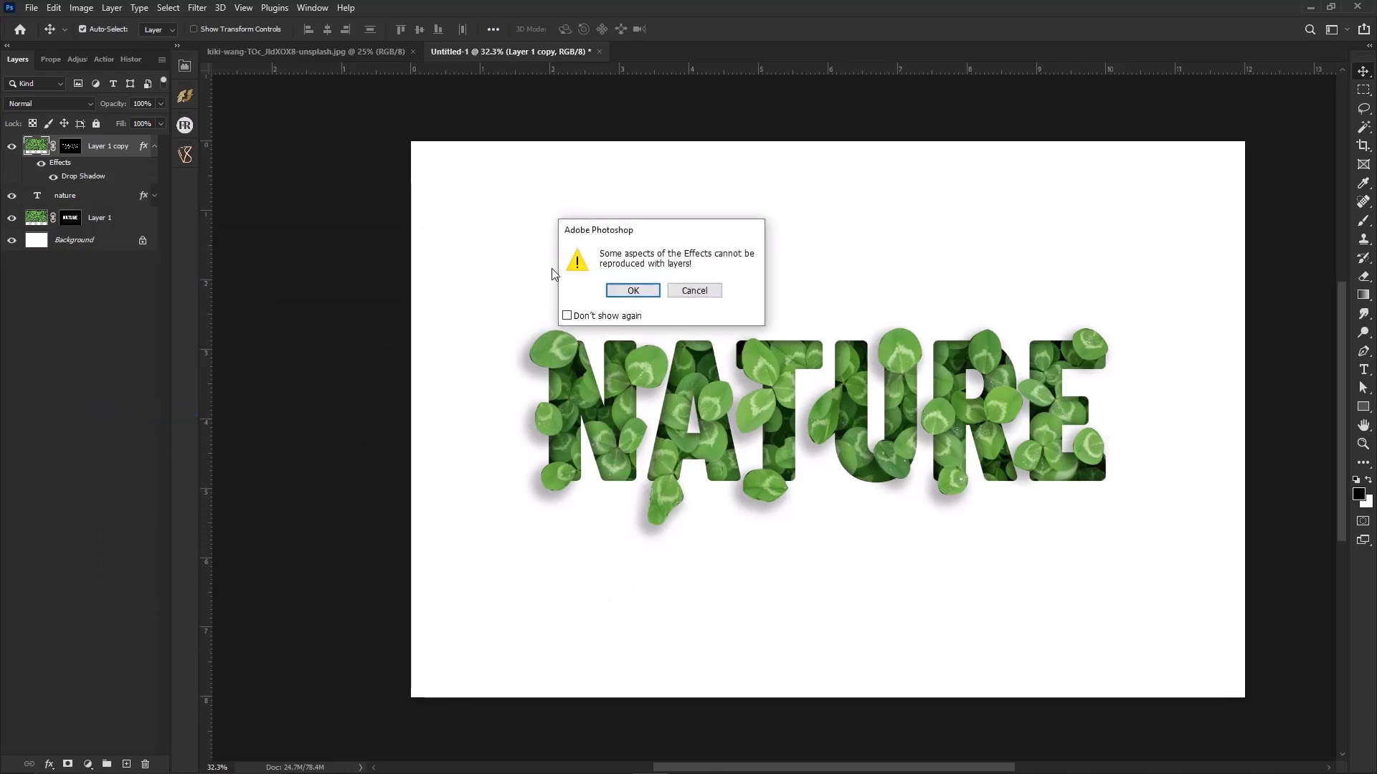
pyautogui.click(632, 296)
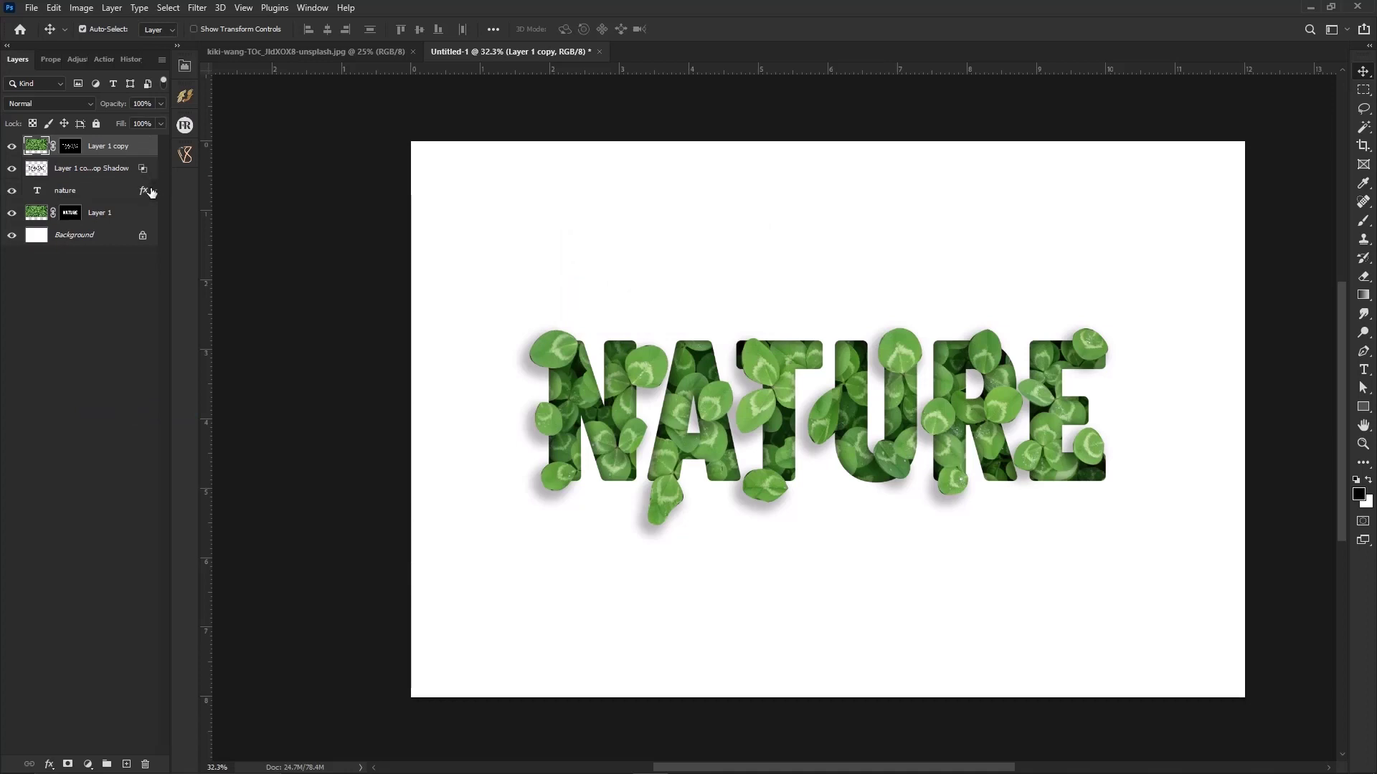
# - Mask the separated drop shadow layer so the shadow is hidden inside the outline of the nature text
pyautogui.click(85, 176)
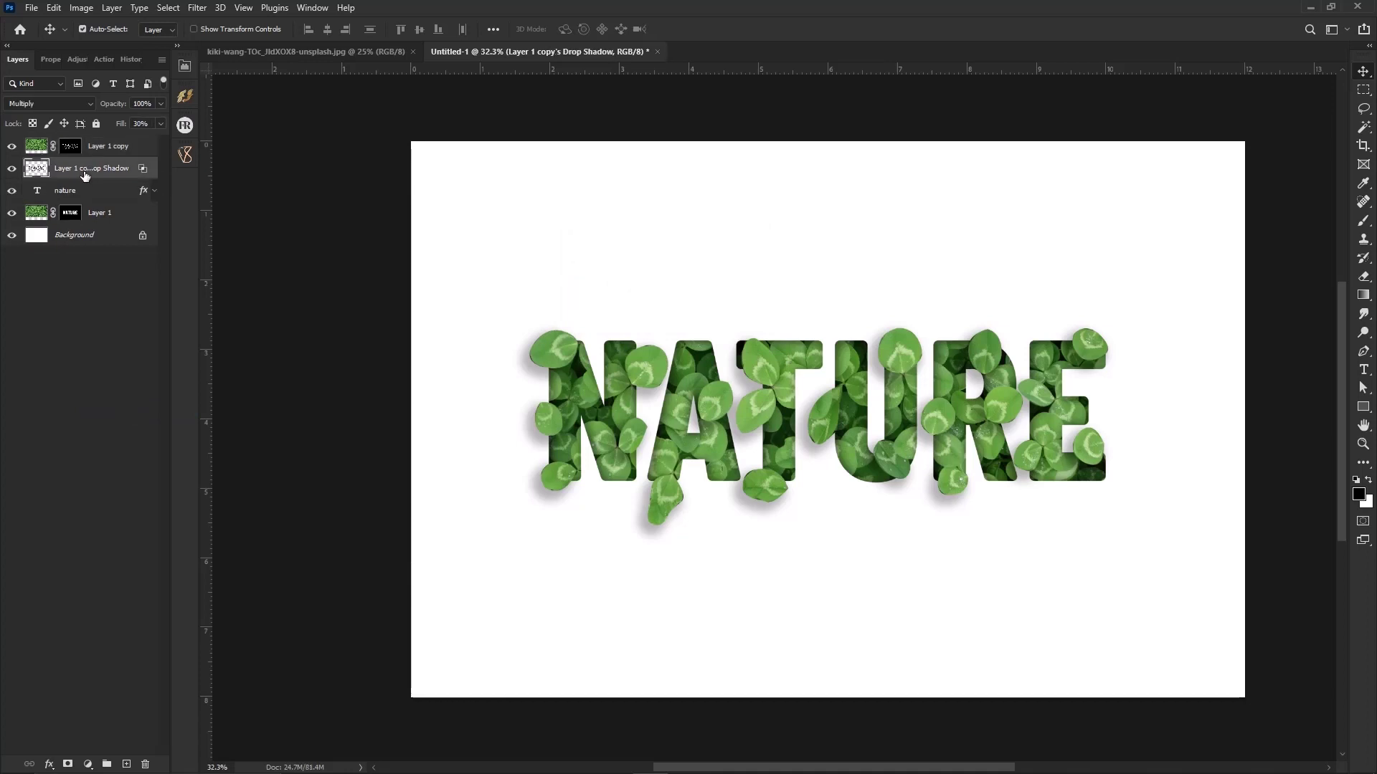
pyautogui.press('ctrl')
pyautogui.keyDown('ctrl'); pyautogui.click(40, 192); pyautogui.keyUp('ctrl')
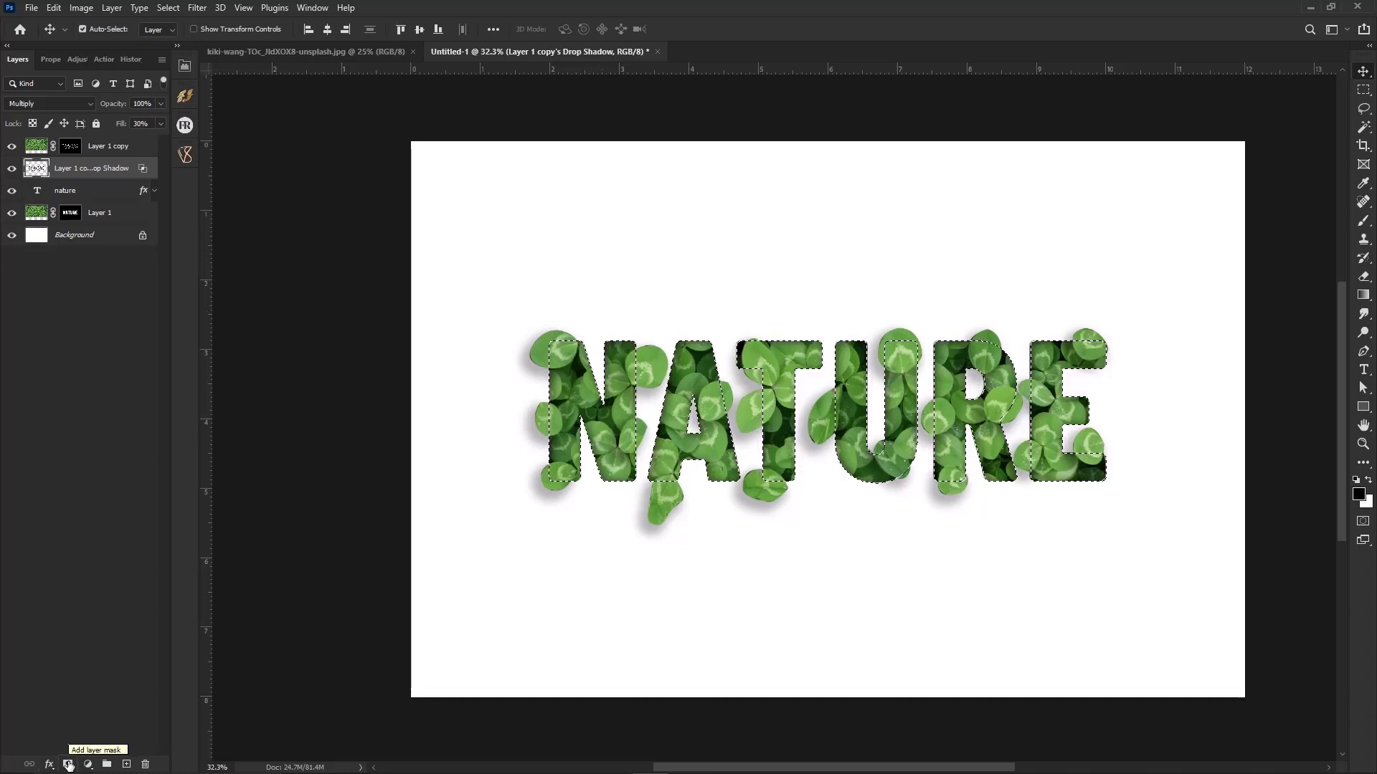
pyautogui.click(68, 765)
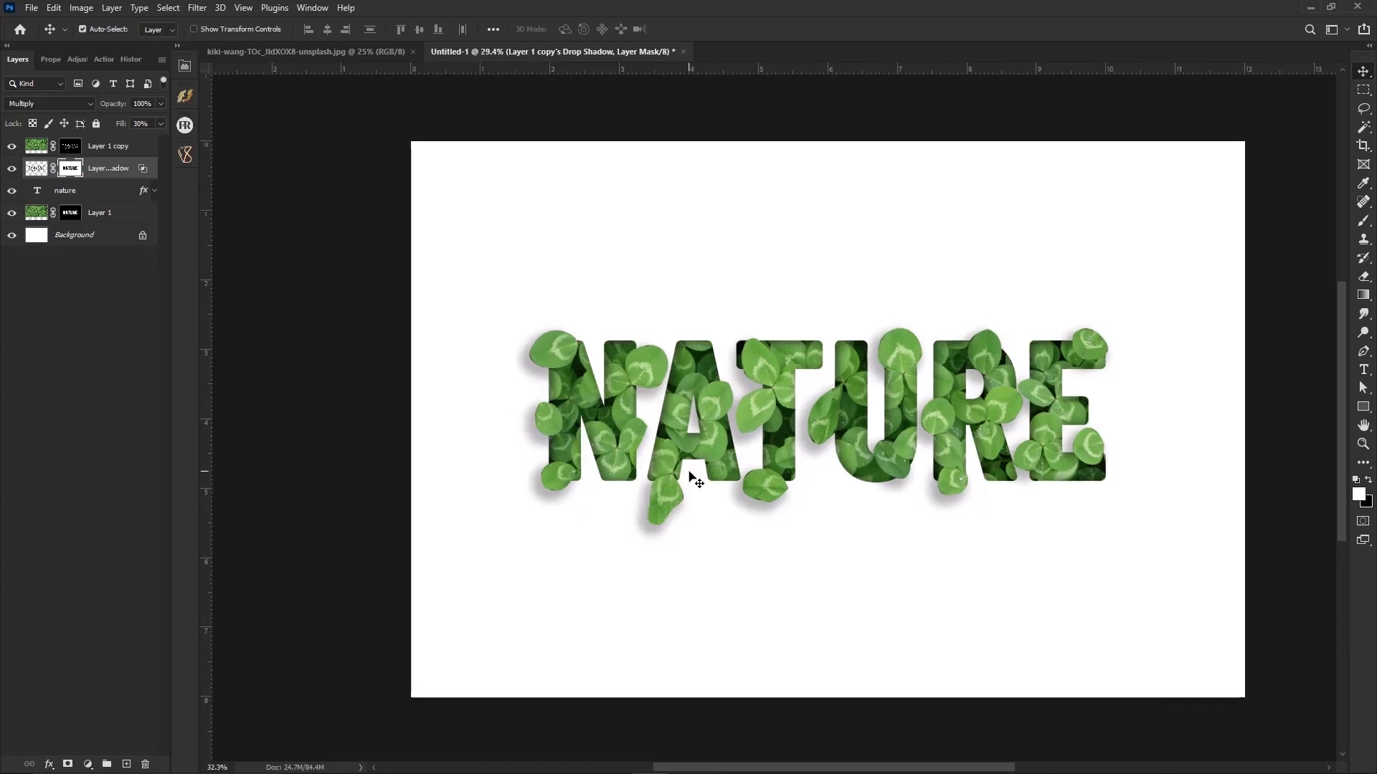
pyautogui.scroll(2, 789, 512)
pyautogui.scroll(-2, 831, 466)
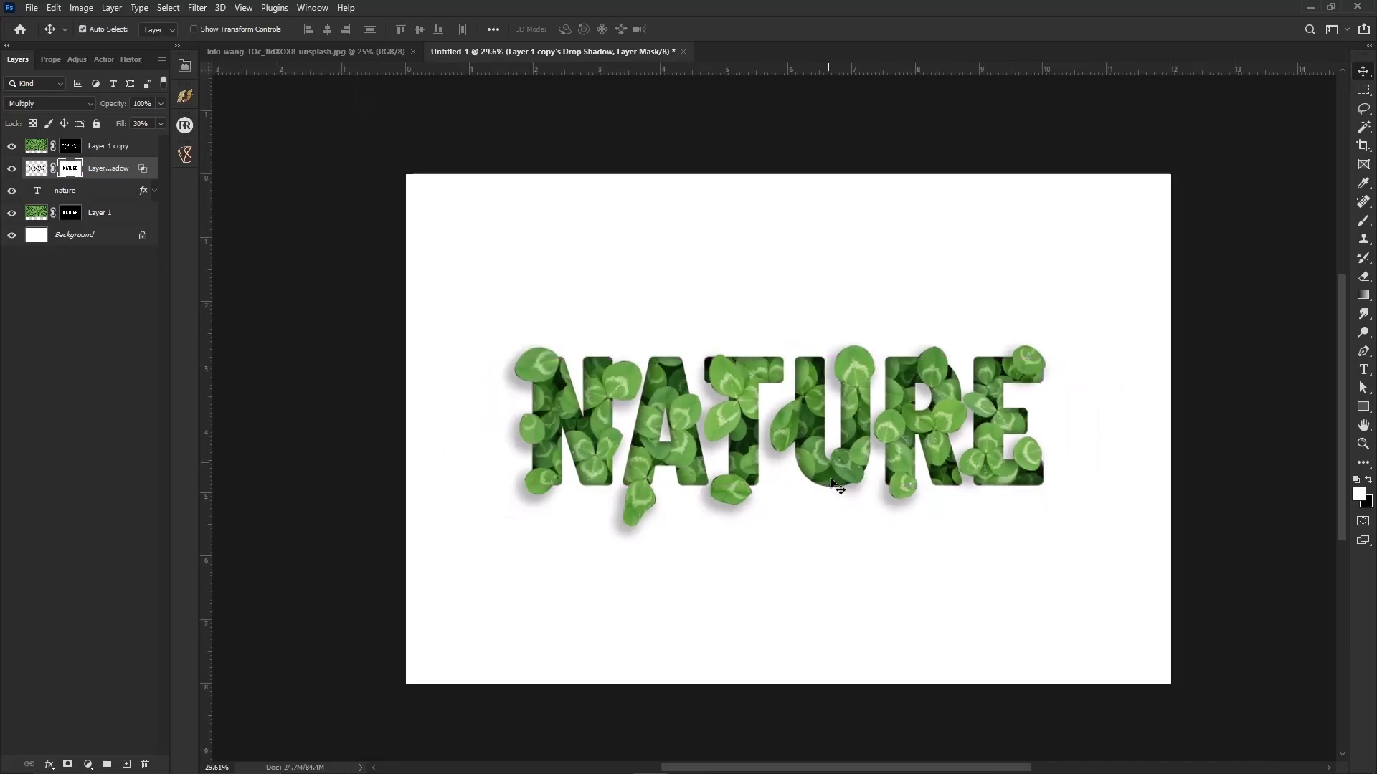
# - Bring the clover photo from its own document into Untitled-1 and send it directly above the Background
pyautogui.click(253, 52)
pyautogui.moveTo(502, 256); pyautogui.dragTo(701, 389)
pyautogui.scroll(-2, 701, 389)
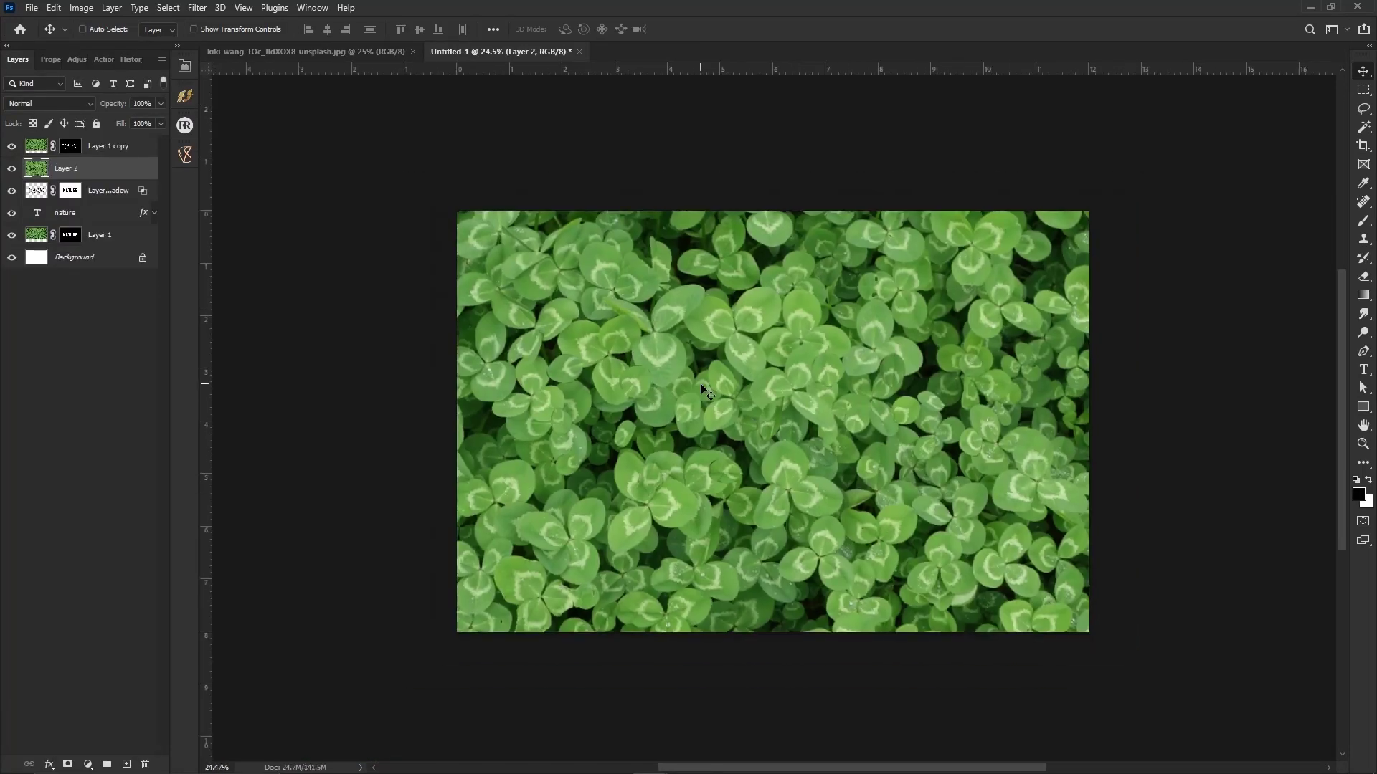
pyautogui.hotkey('ctrl', 'shift', '[')
# - Scale the added clover photo to about 66%, align it over the canvas, and enlarge it to about 102% to cover the edges
pyautogui.hotkey('ctrl', 't')
pyautogui.scroll(-2, 701, 388)
pyautogui.moveTo(703, 145); pyautogui.dragTo(765, 305)
pyautogui.moveTo(741, 554); pyautogui.dragTo(741, 570)
pyautogui.moveTo(721, 510); pyautogui.dragTo(736, 510)
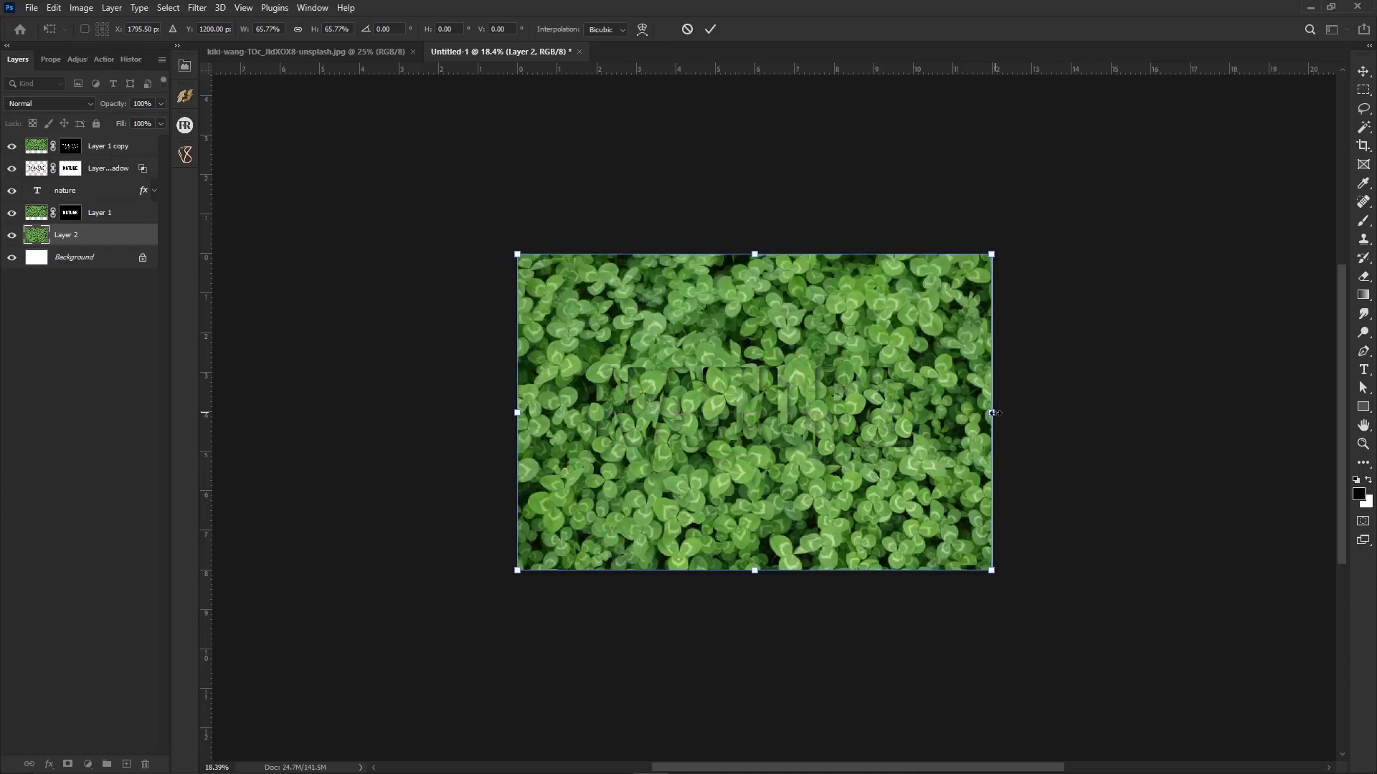
pyautogui.press('Return')
pyautogui.scroll(8, 991, 413)
pyautogui.scroll(-5, 986, 413)
pyautogui.hotkey('ctrl', 't')
pyautogui.moveTo(1169, 204); pyautogui.dragTo(1174, 201)
pyautogui.press('Return')
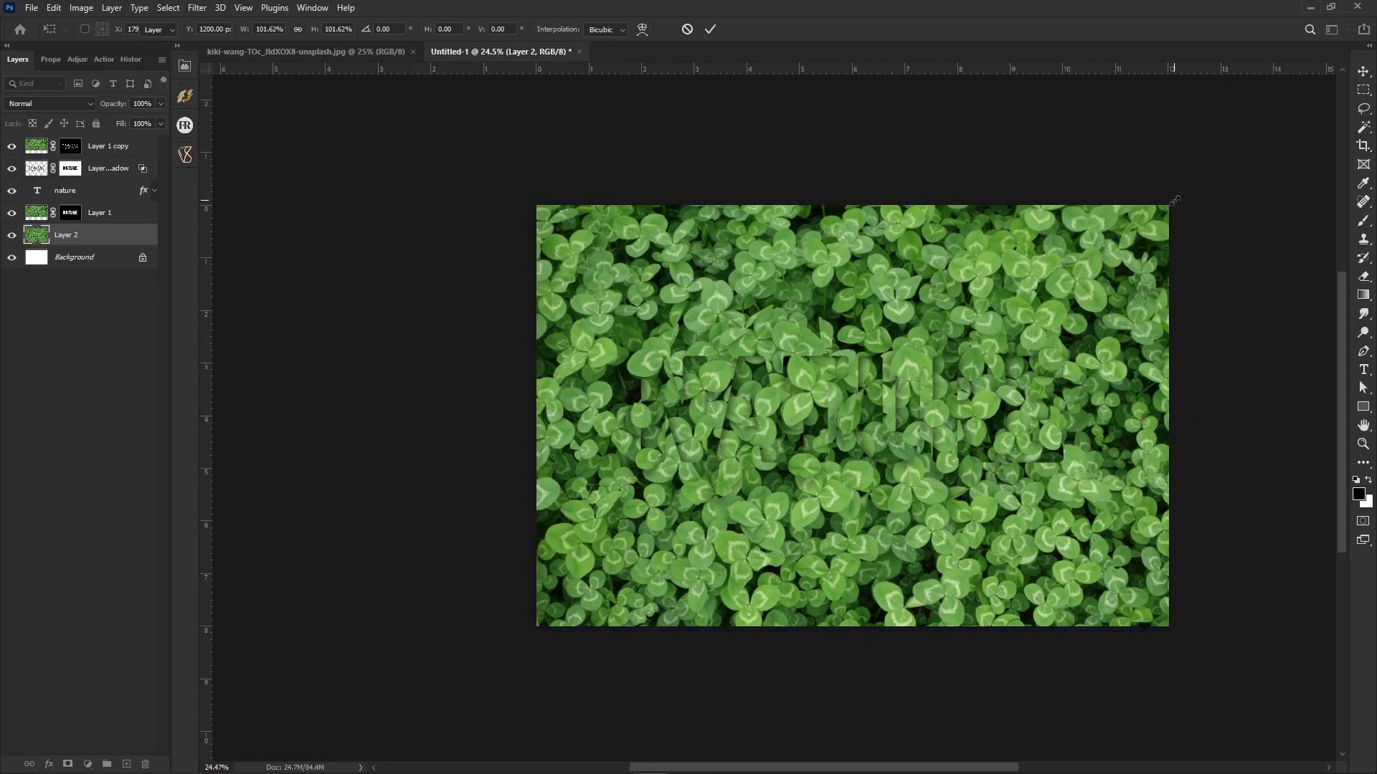
# - Set the opacity of Layer 2 to 10%
pyautogui.scroll(4, 624, 246)
pyautogui.scroll(-2, 599, 231)
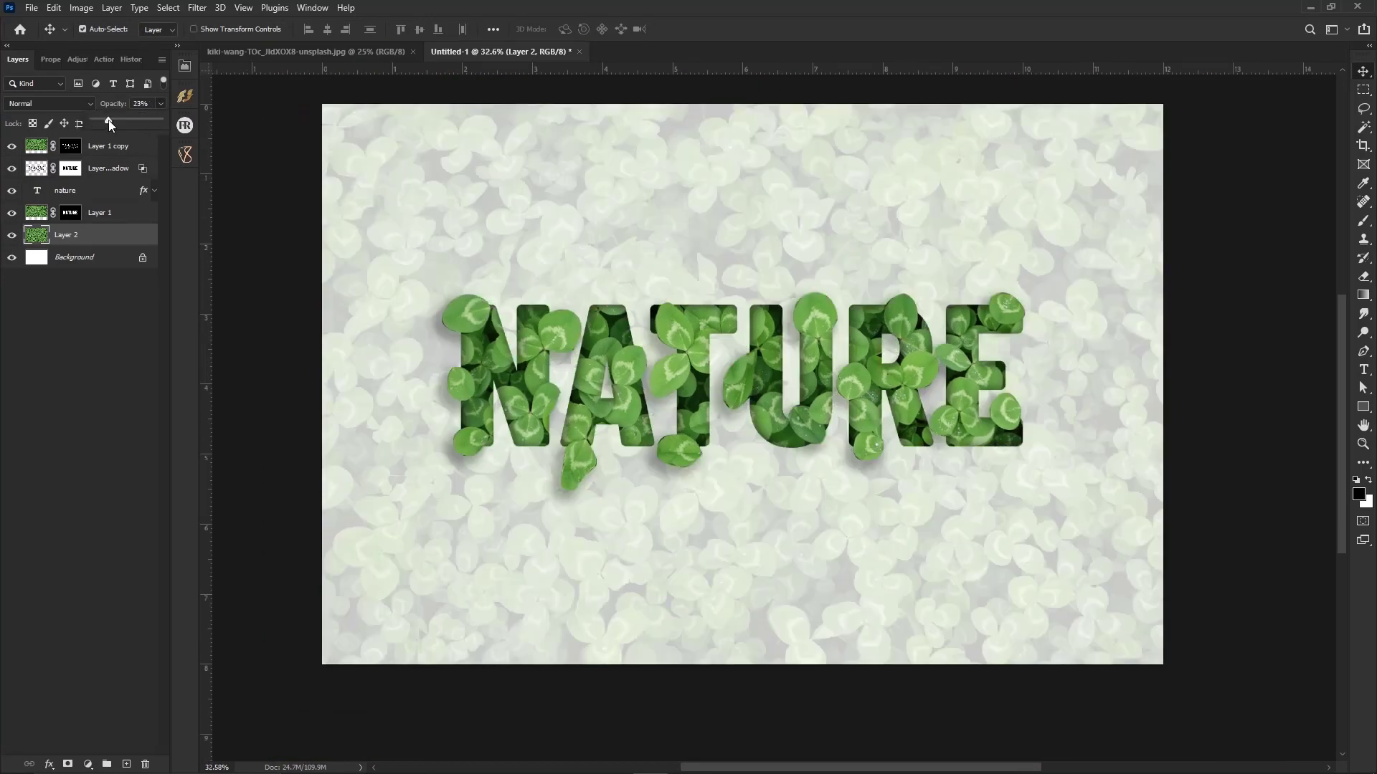
pyautogui.moveTo(104, 119); pyautogui.dragTo(101, 119)
pyautogui.write('10')
pyautogui.press('Return')
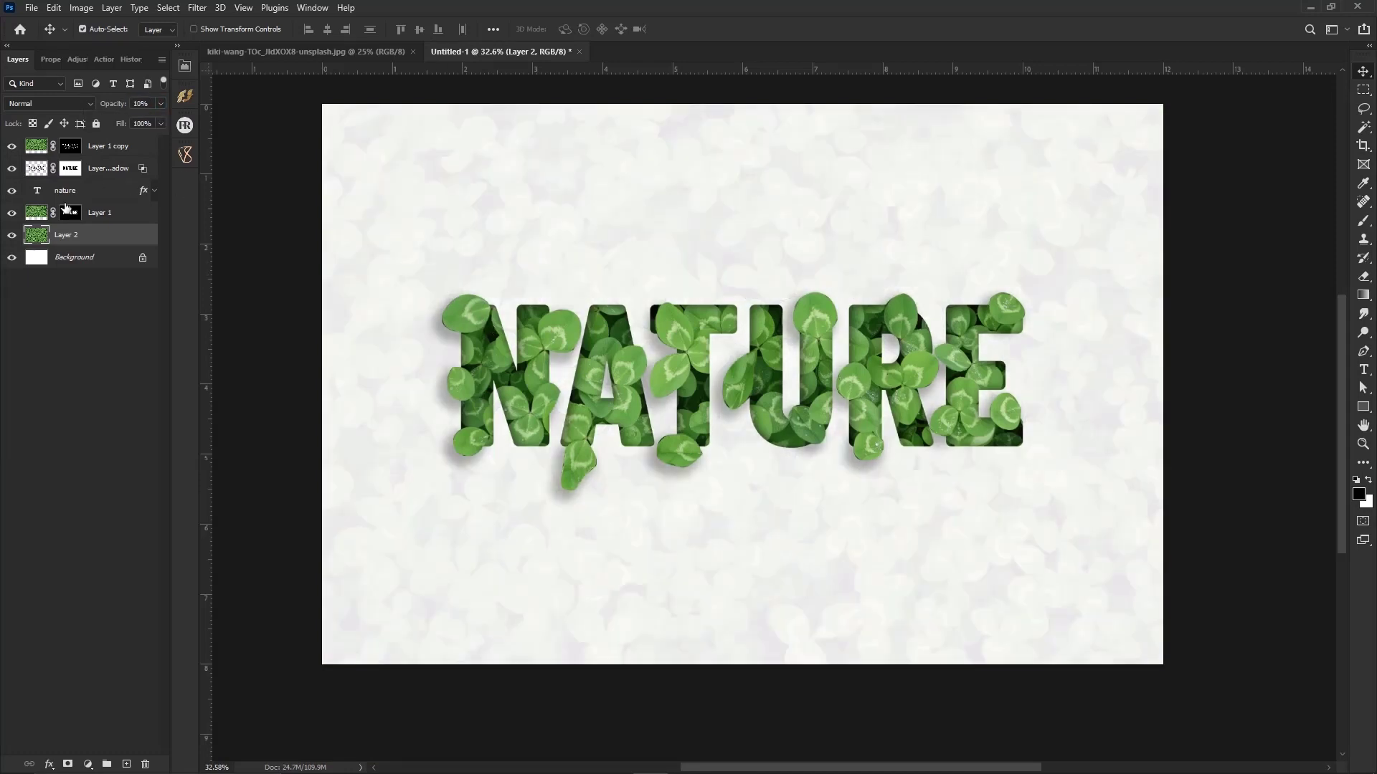
# - Hide Layer 2 temporarily and add a pale green solid color fill (d8e9cf) above the Background
pyautogui.click(79, 261)
pyautogui.click(75, 244)
pyautogui.click(12, 238)
pyautogui.click(85, 259)
pyautogui.click(87, 765)
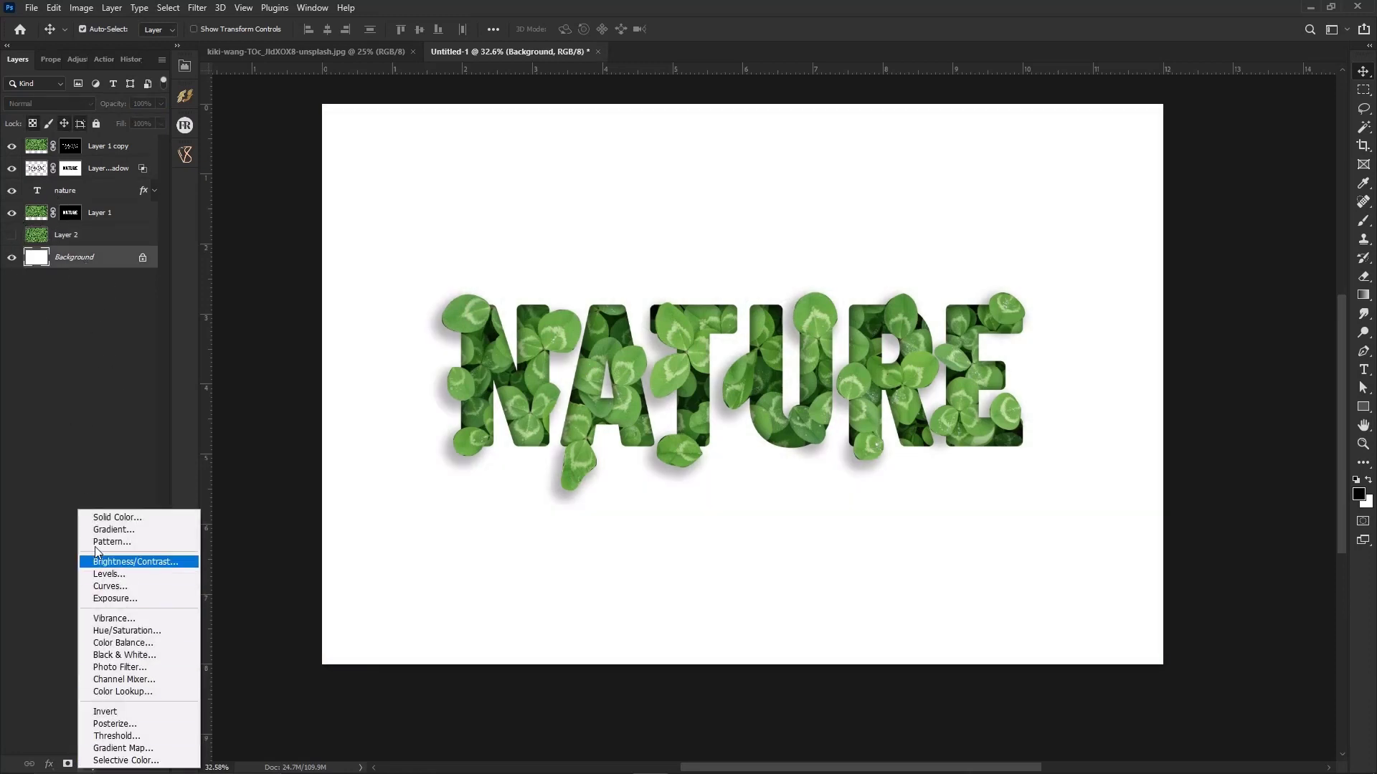
pyautogui.click(101, 517)
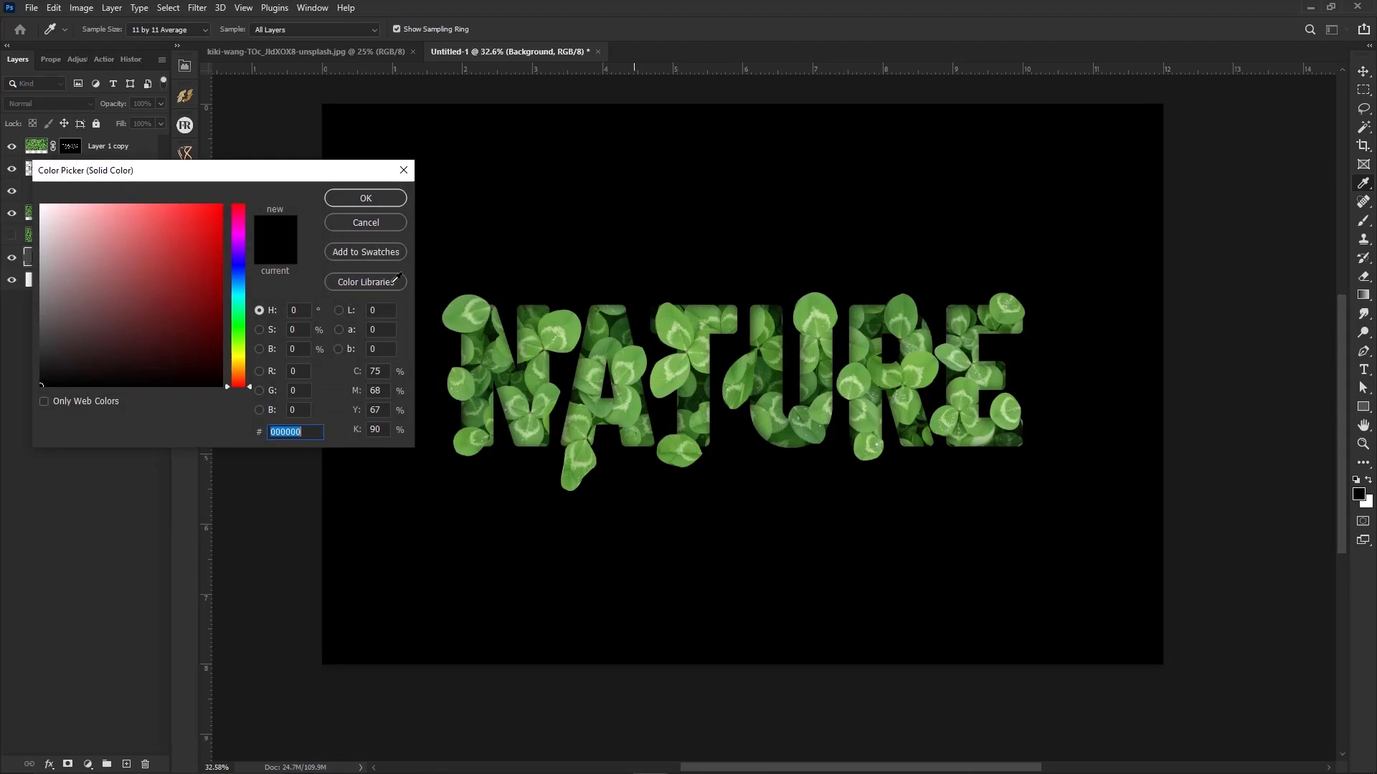
pyautogui.click(624, 377)
pyautogui.moveTo(138, 260); pyautogui.dragTo(61, 220)
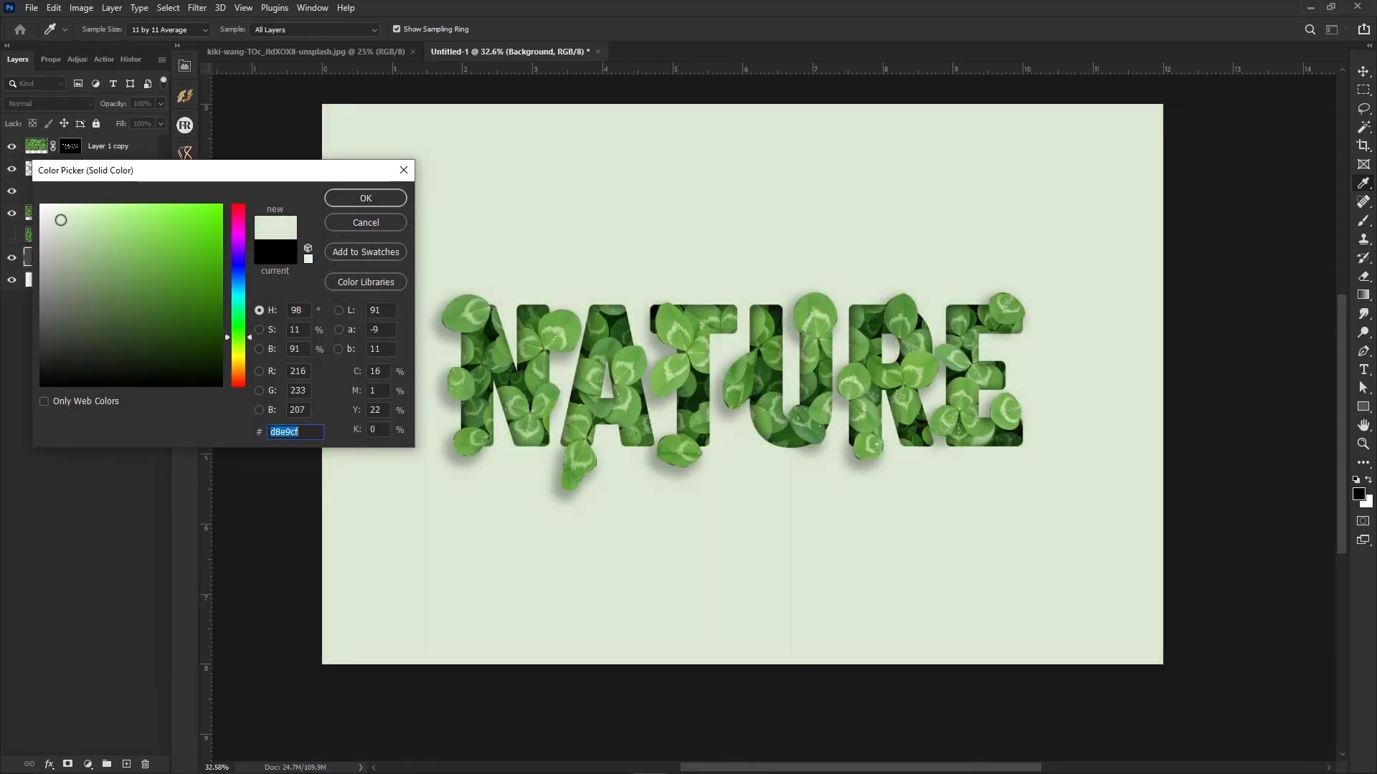
pyautogui.press('Return')
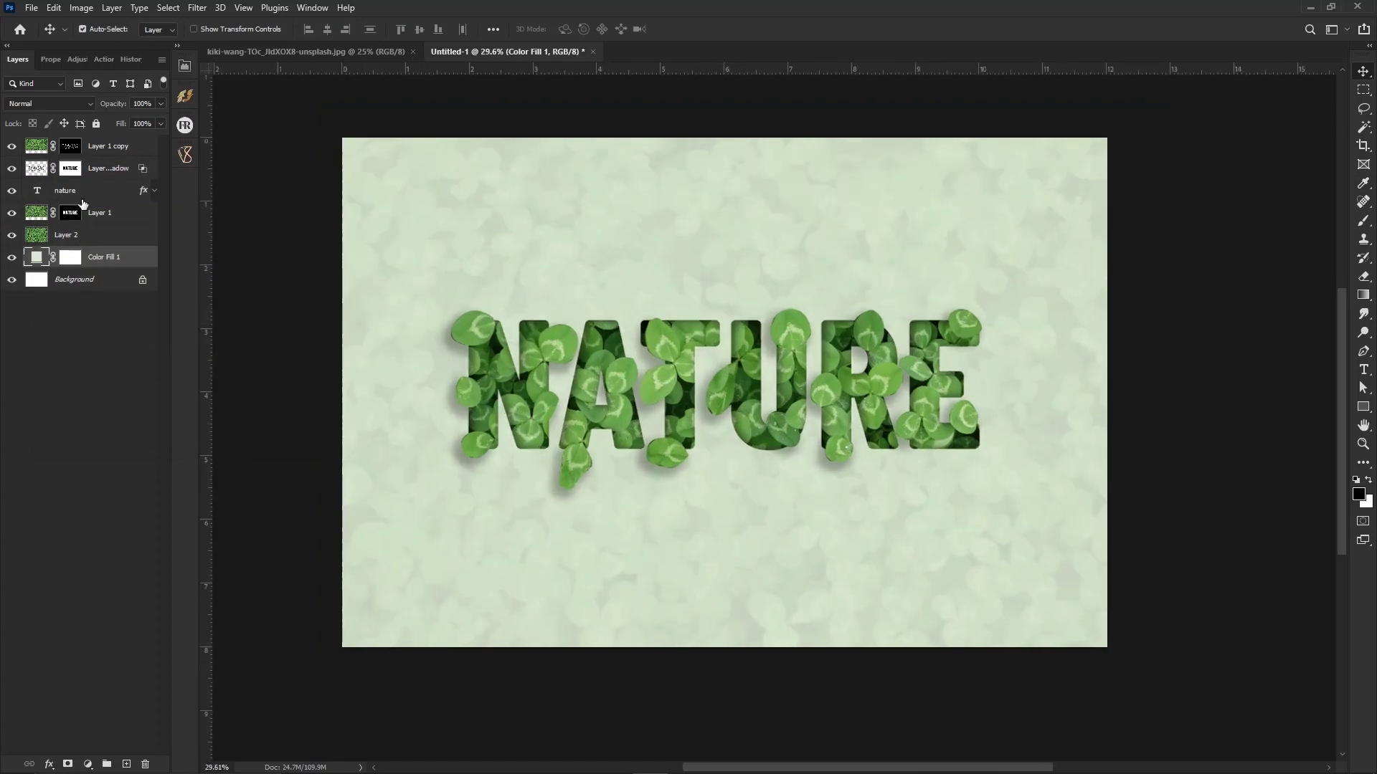
# - Add a white outside stroke of 6 px at 100% opacity to the nature text
pyautogui.click(87, 194)
pyautogui.rightClick(87, 194)
pyautogui.click(122, 122)
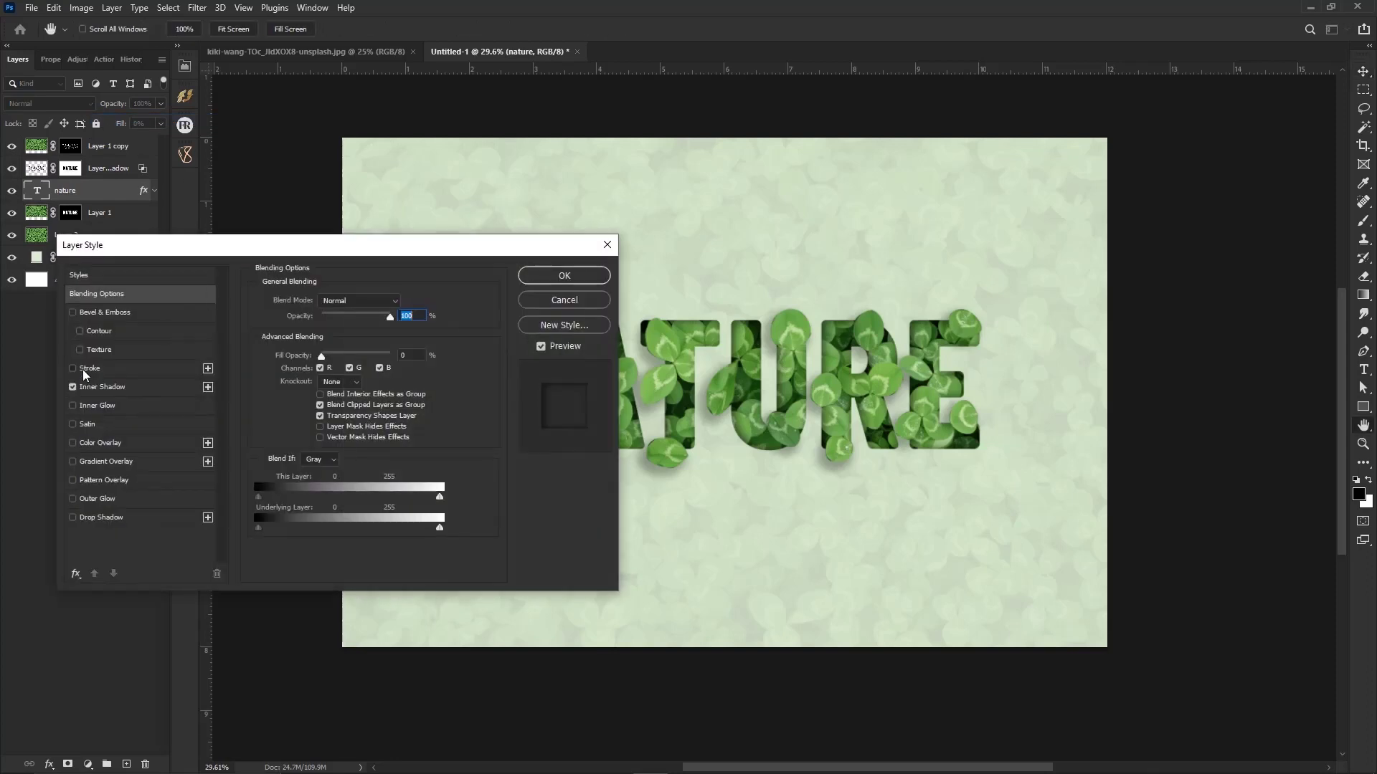
pyautogui.click(83, 368)
pyautogui.moveTo(355, 264)
pyautogui.mouseDown()
pyautogui.moveTo(305, 244)
pyautogui.moveTo(264, 282)
pyautogui.mouseUp()
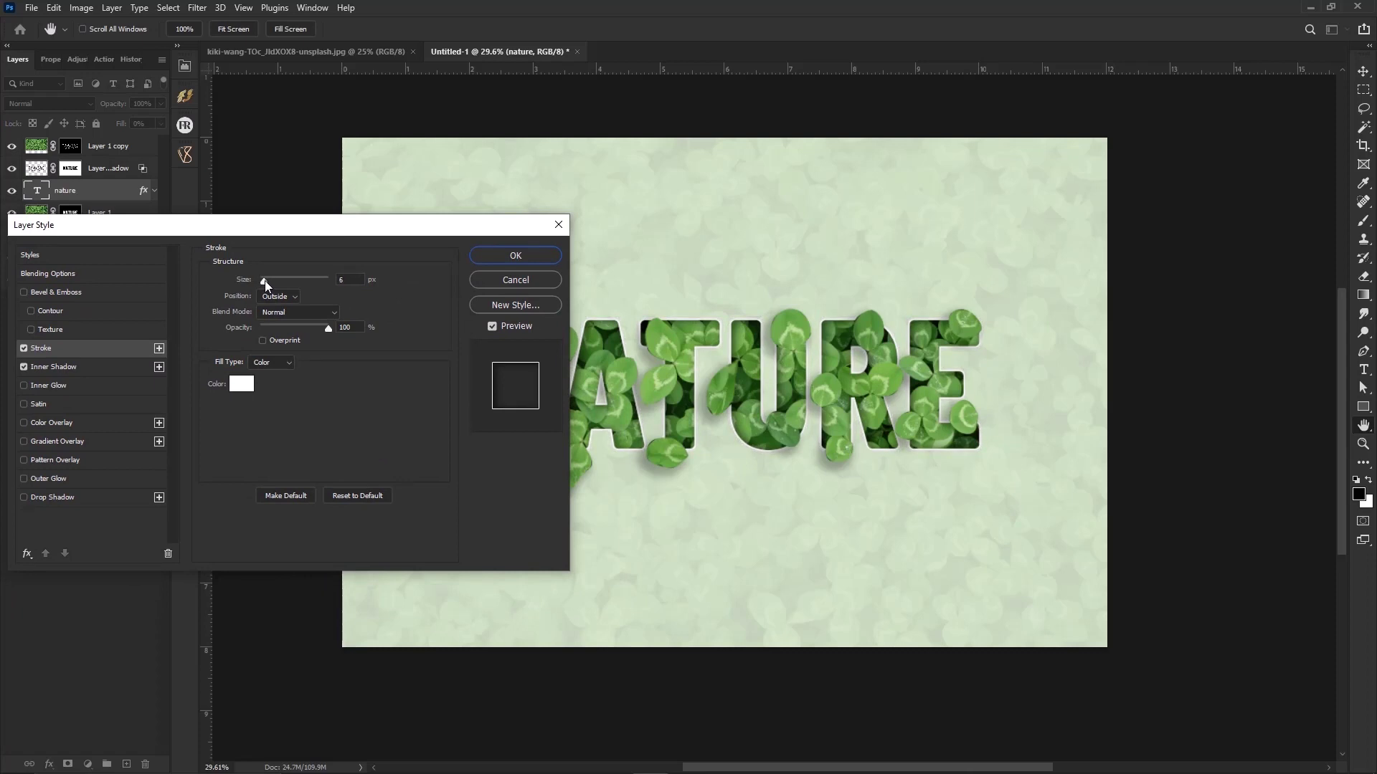
pyautogui.press('Return')
pyautogui.scroll(2, 758, 521)
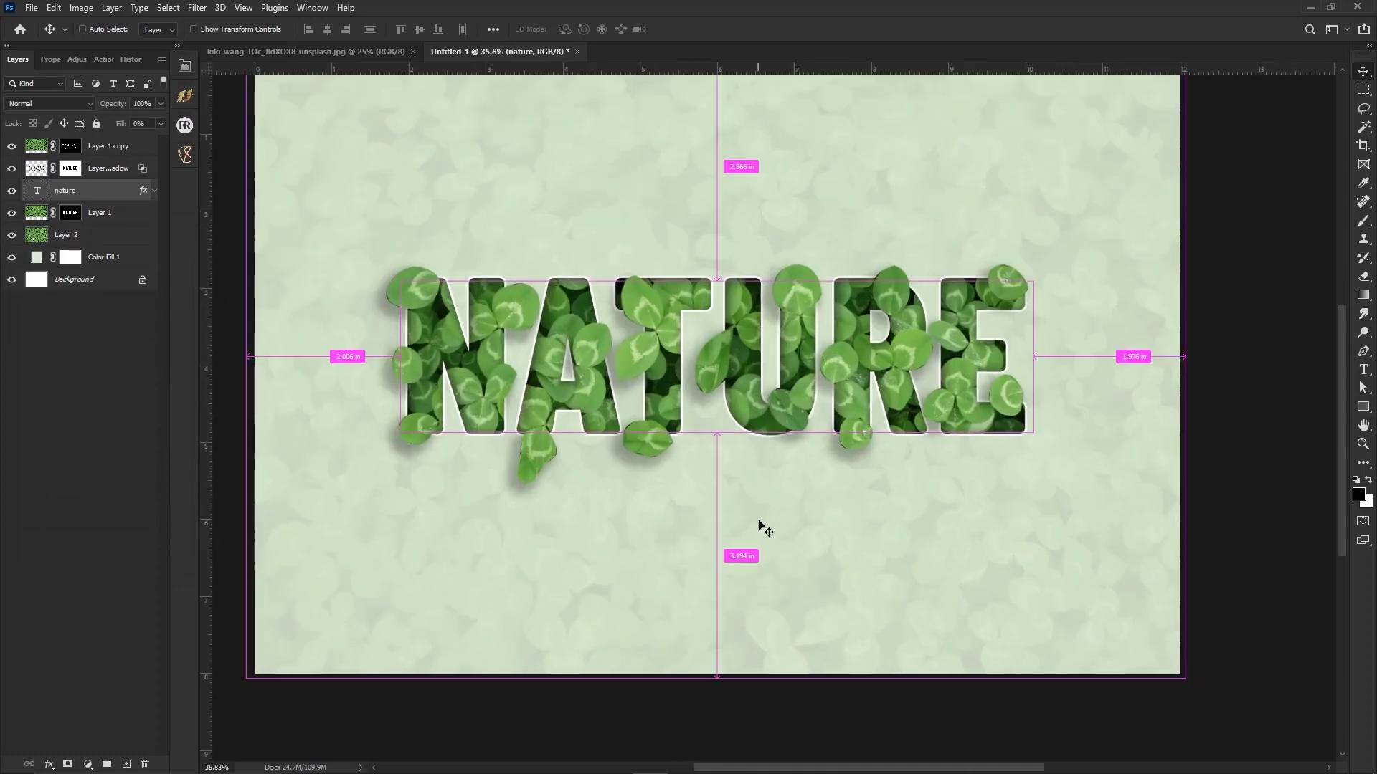
pyautogui.hotkey('ctrl', '0')
pyautogui.scroll(-1, 758, 521)
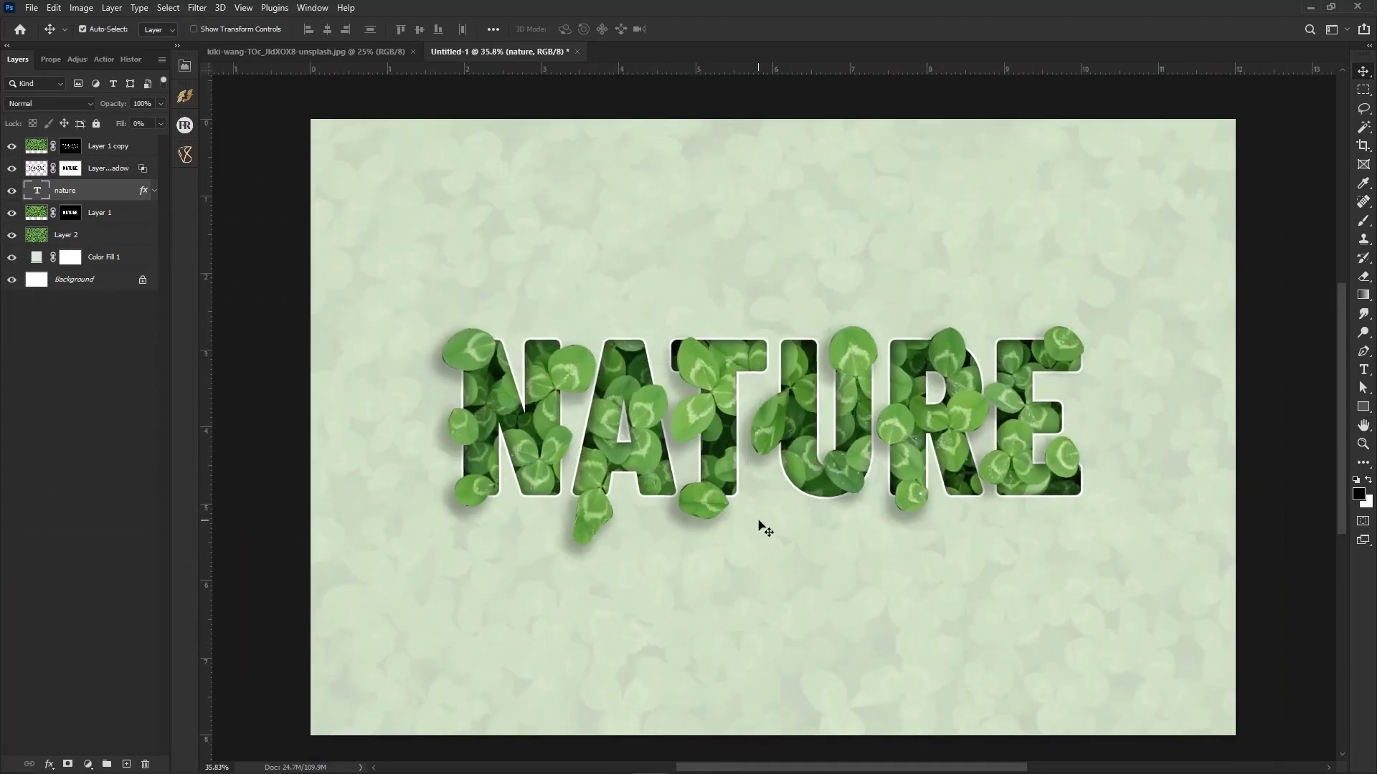
# - Add a drop shadow to the nature text with 28% opacity, 15 px distance, 18% spread and 57 px size
pyautogui.scroll(-1, 759, 522)
pyautogui.rightClick(117, 190)
pyautogui.click(131, 119)
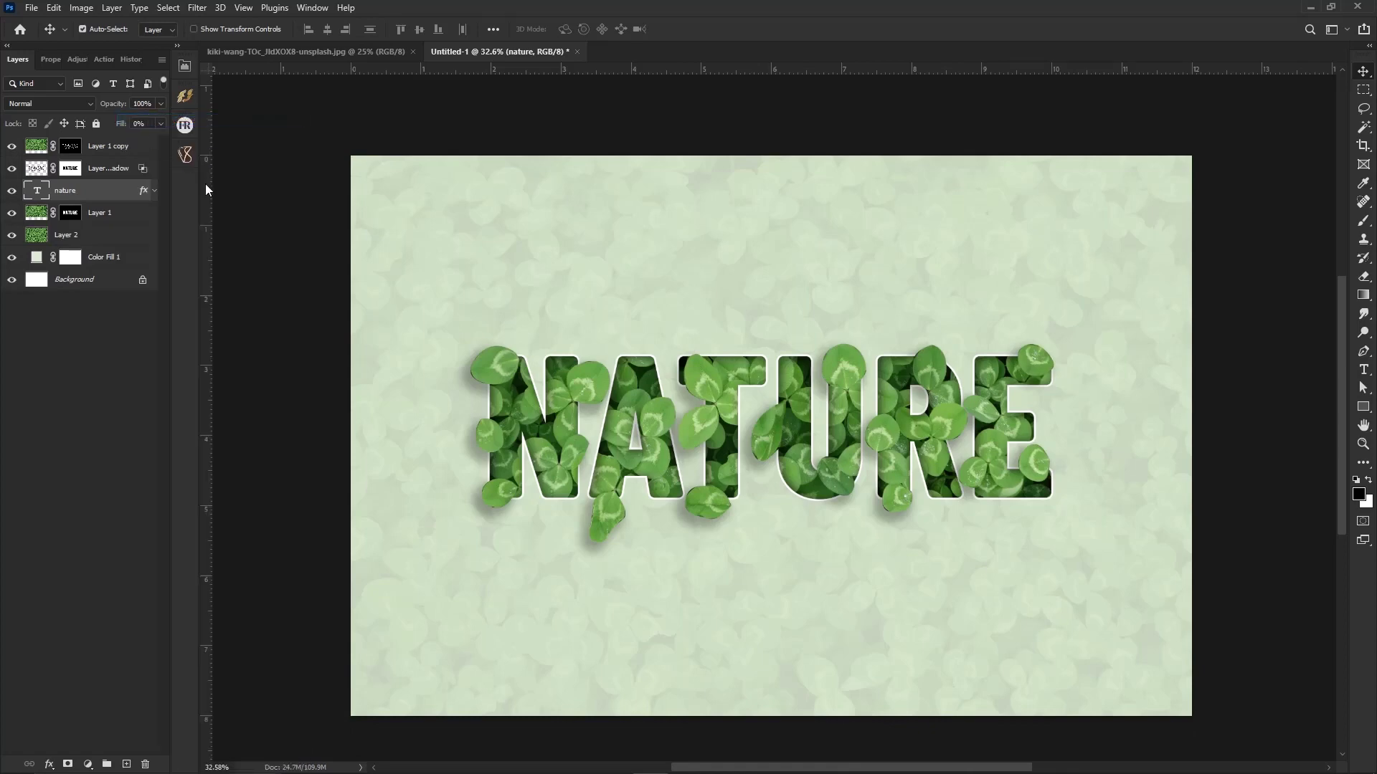
pyautogui.click(36, 500)
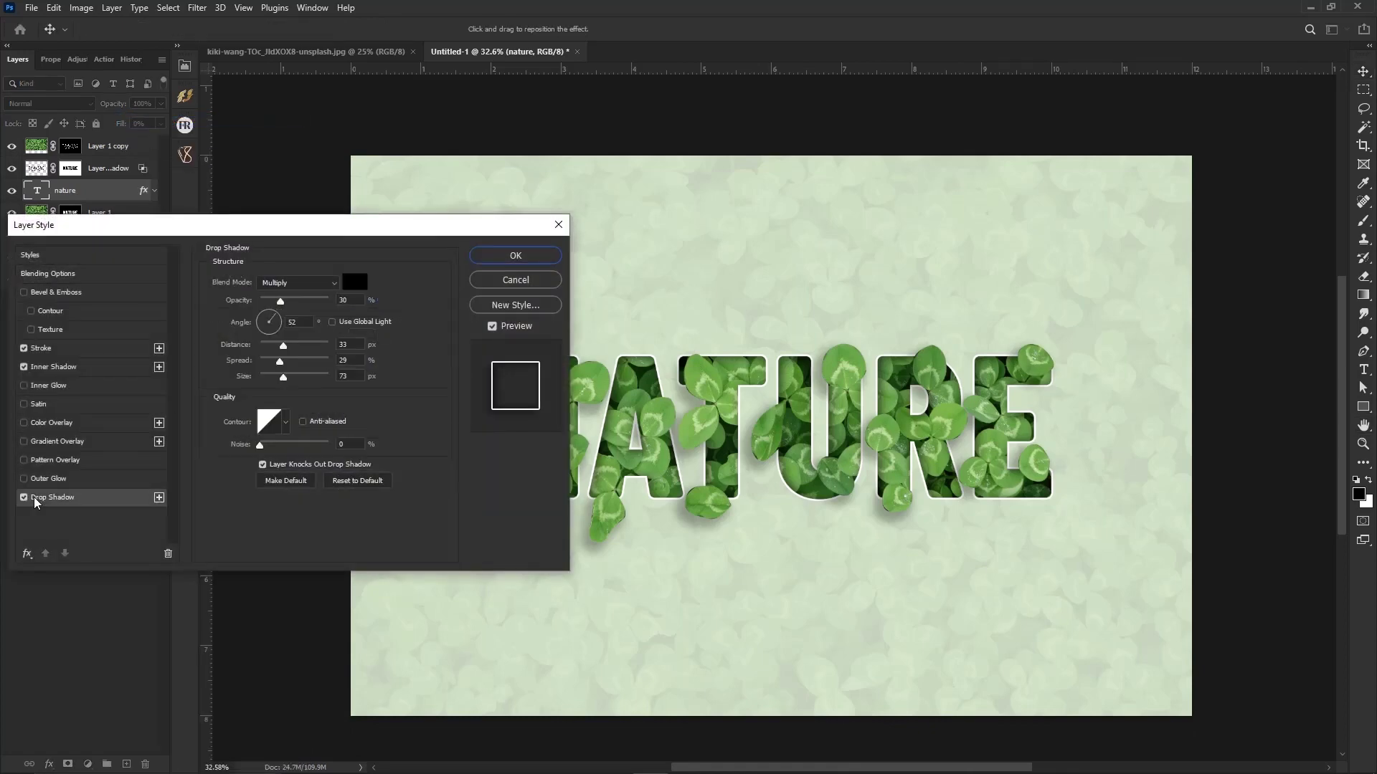
pyautogui.moveTo(281, 301); pyautogui.dragTo(275, 378)
pyautogui.click(274, 362)
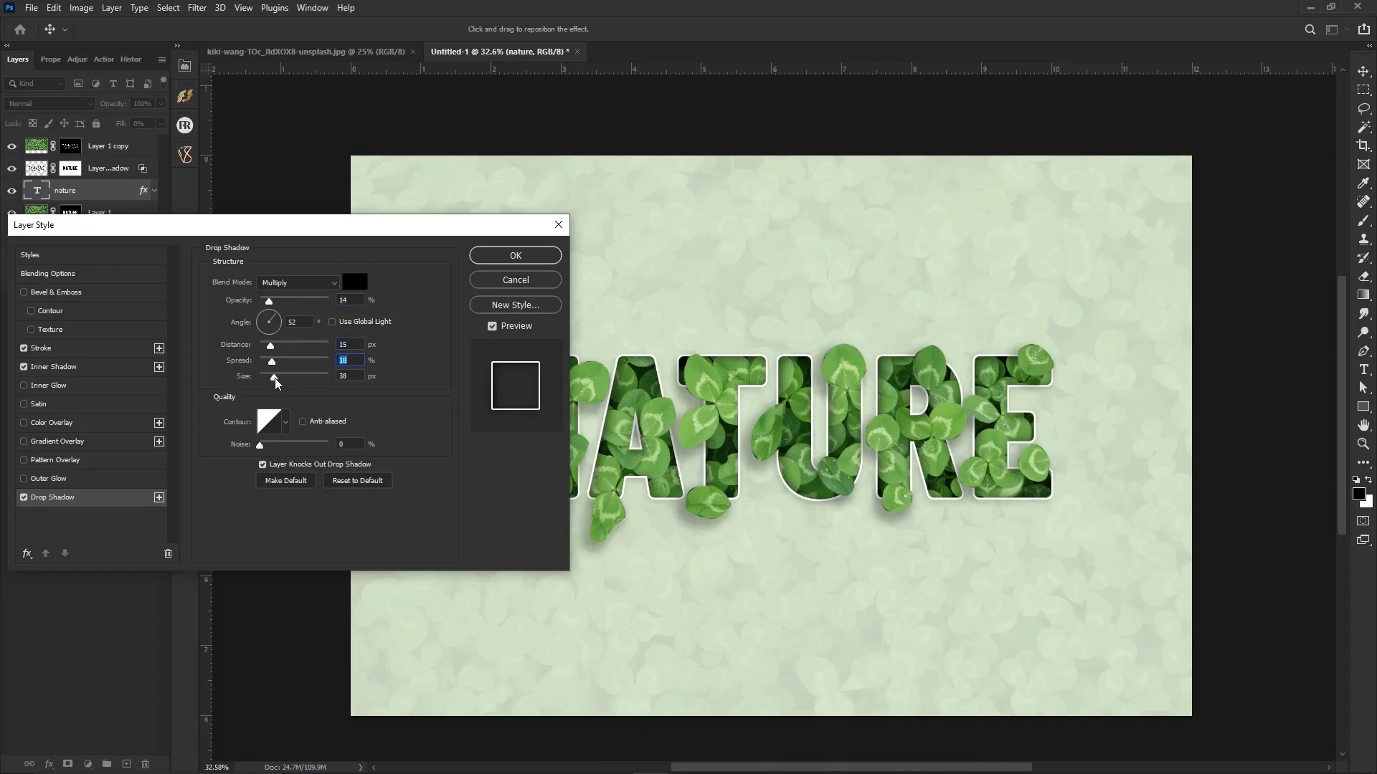
pyautogui.click(281, 383)
pyautogui.moveTo(270, 302); pyautogui.dragTo(279, 307)
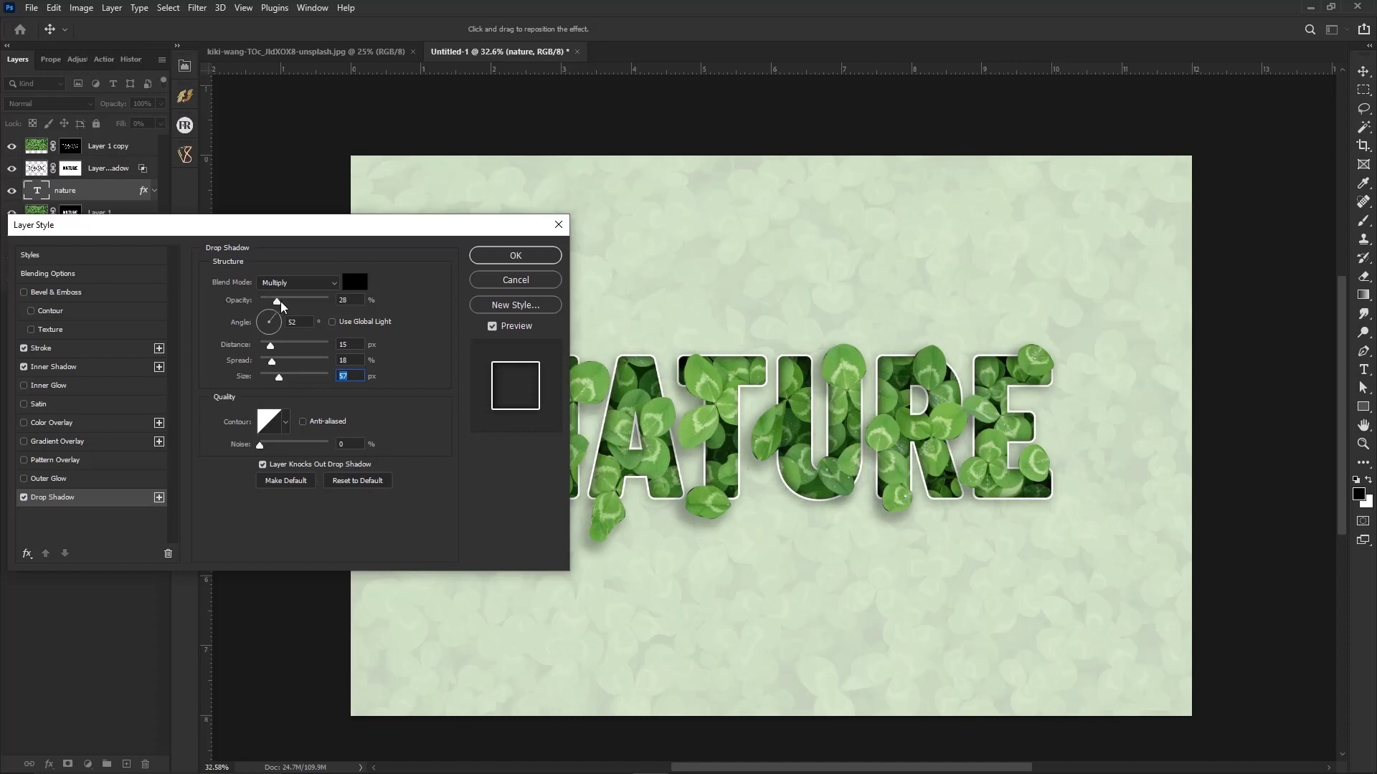
pyautogui.press('Return')
pyautogui.scroll(1, 724, 451)
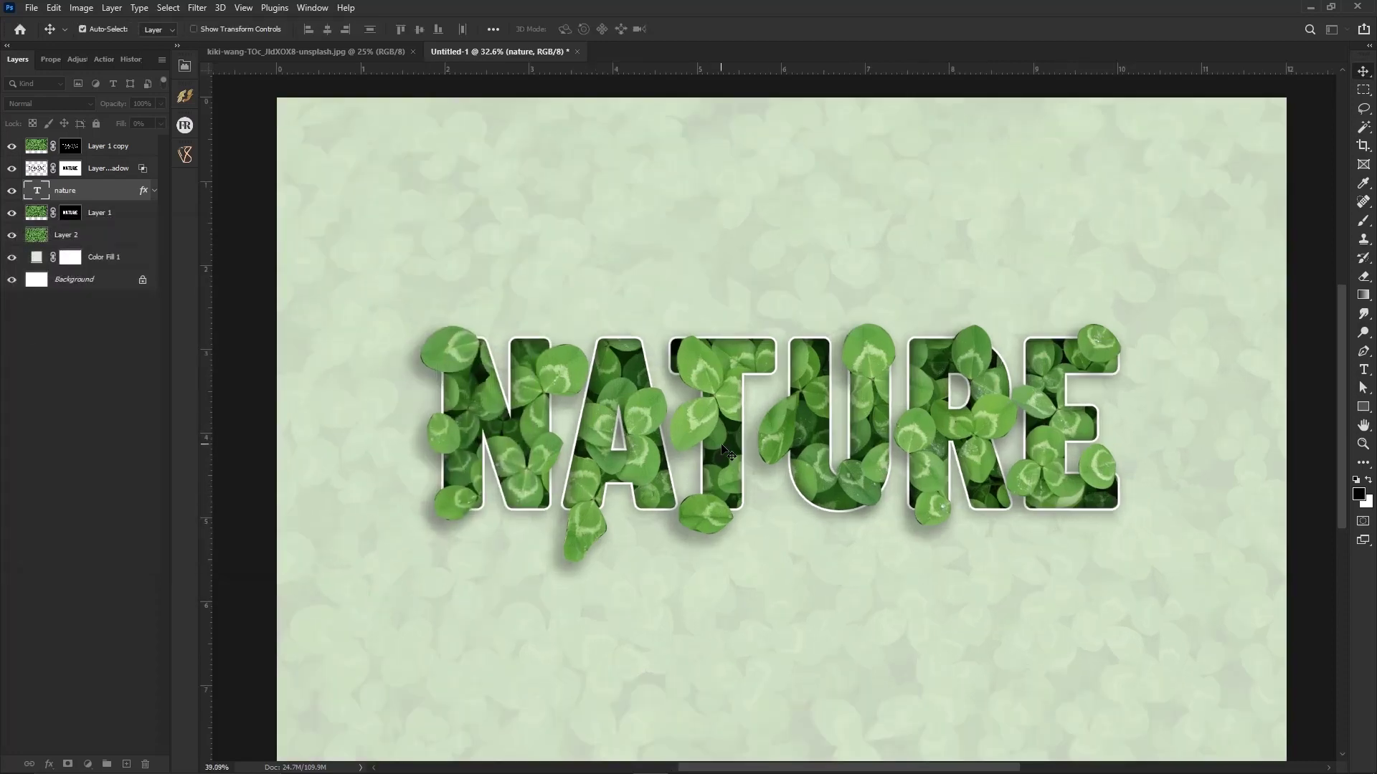
pyautogui.scroll(-1, 573, 233)
pyautogui.hotkey('ctrl', '0')
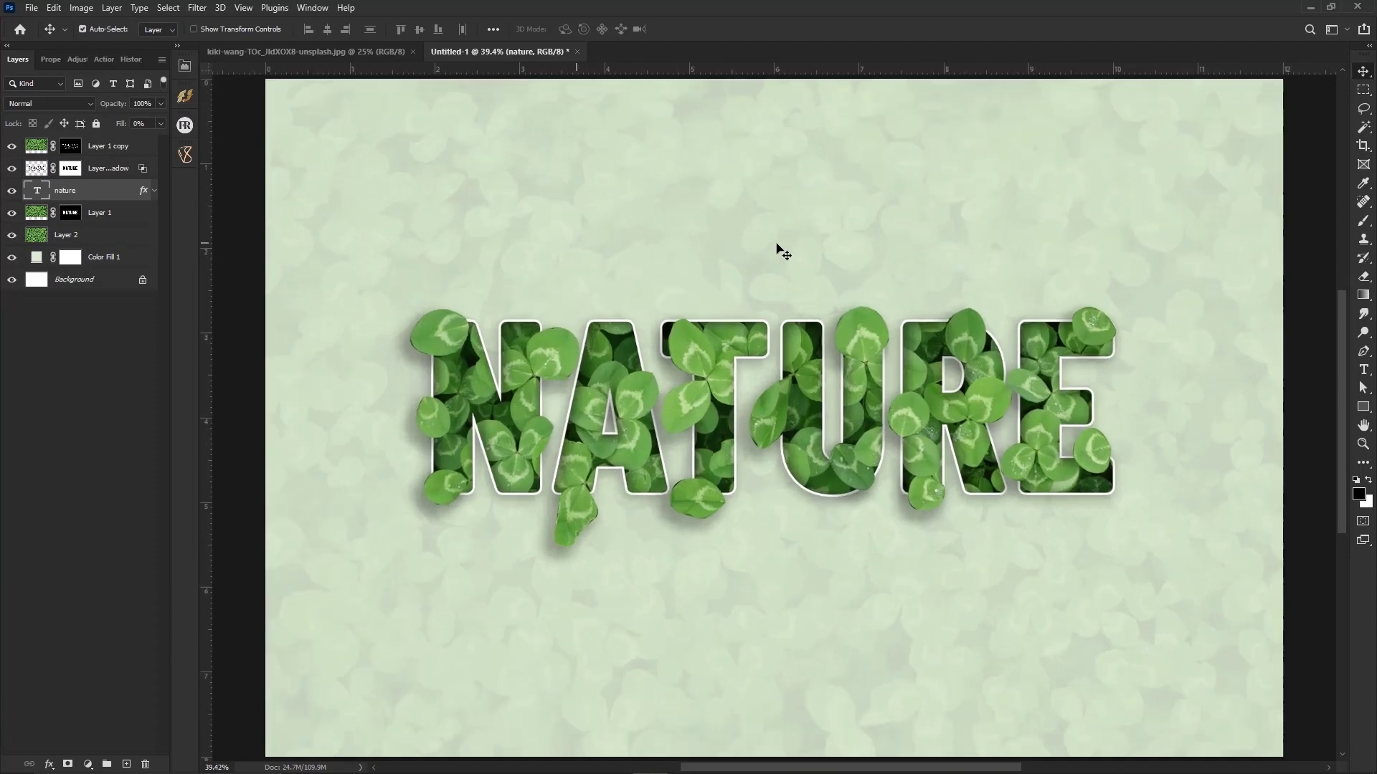
pyautogui.keyDown('ctrl'); pyautogui.click(798, 238); pyautogui.keyUp('ctrl')
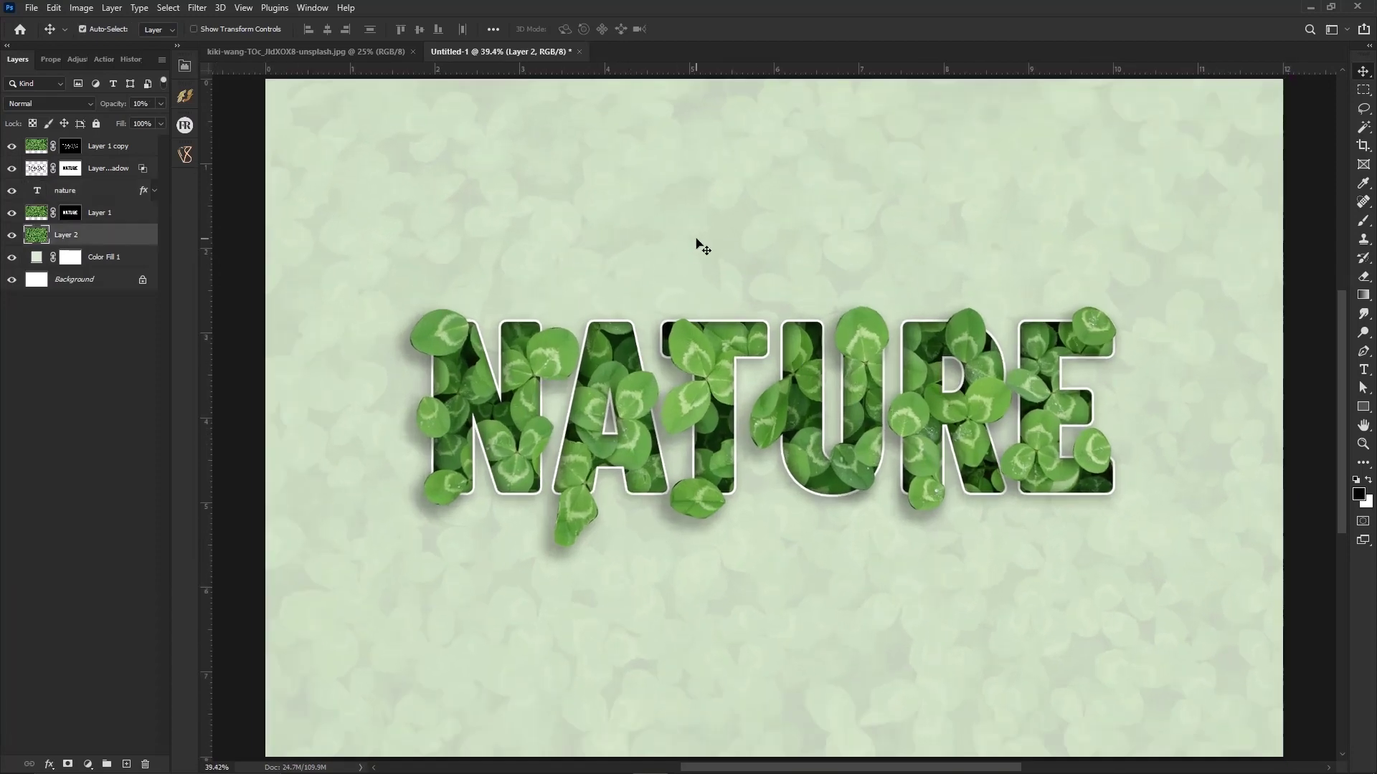